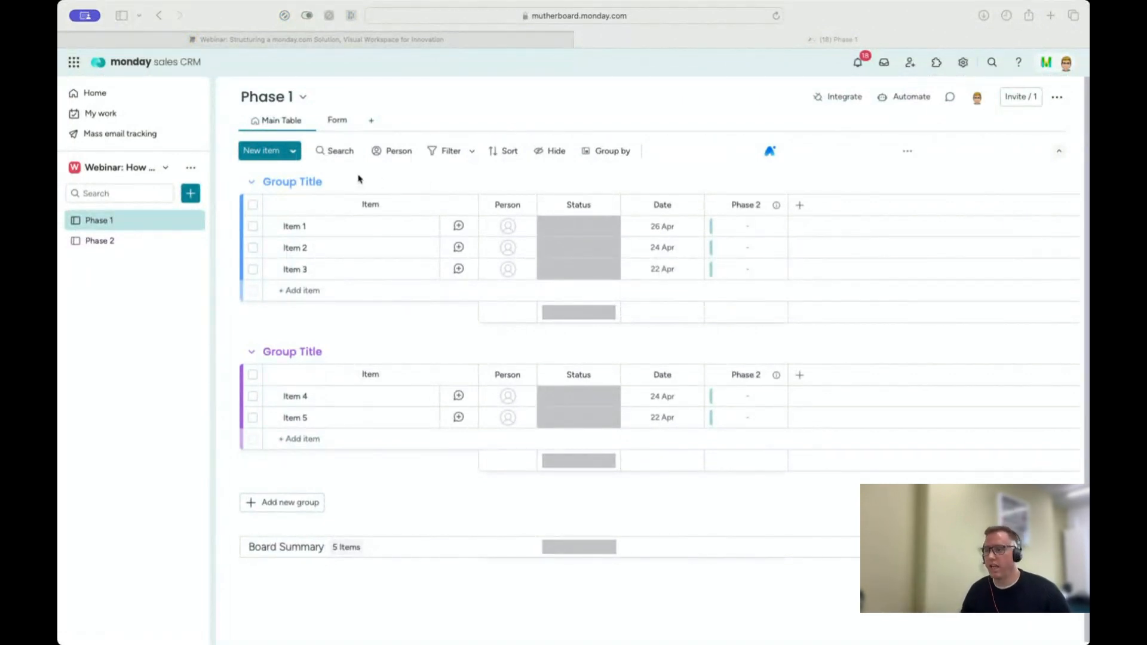
Step: Look at the list of available workspaces, then at the subitem area of Item 3 on the Phase 1 board
left_click(125, 170)
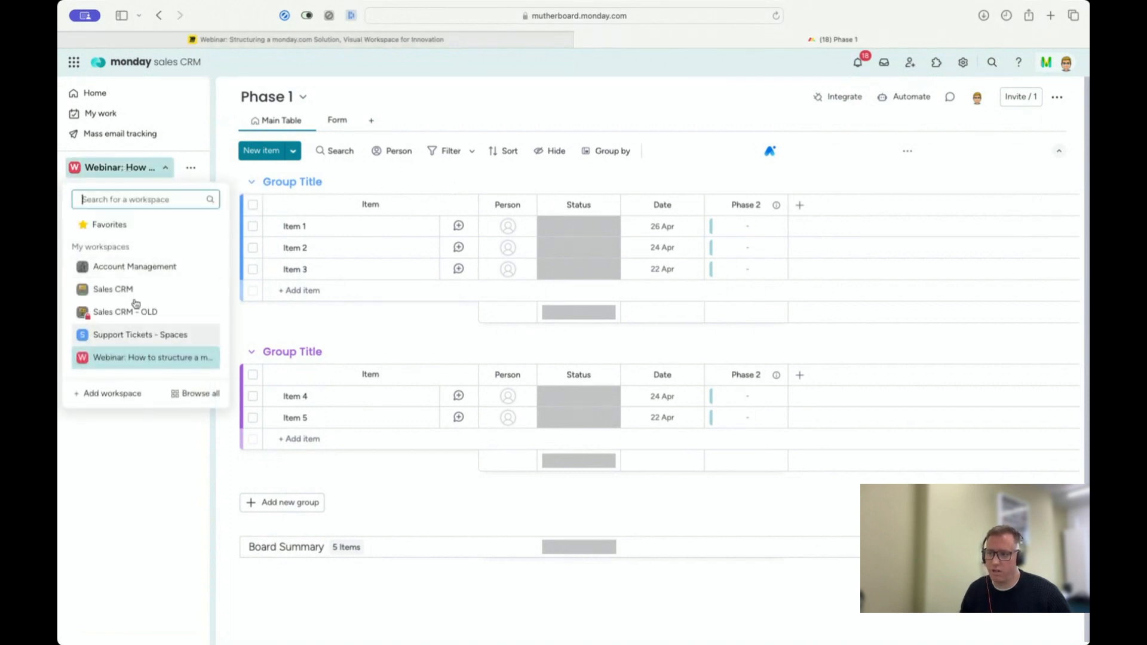
left_click(155, 170)
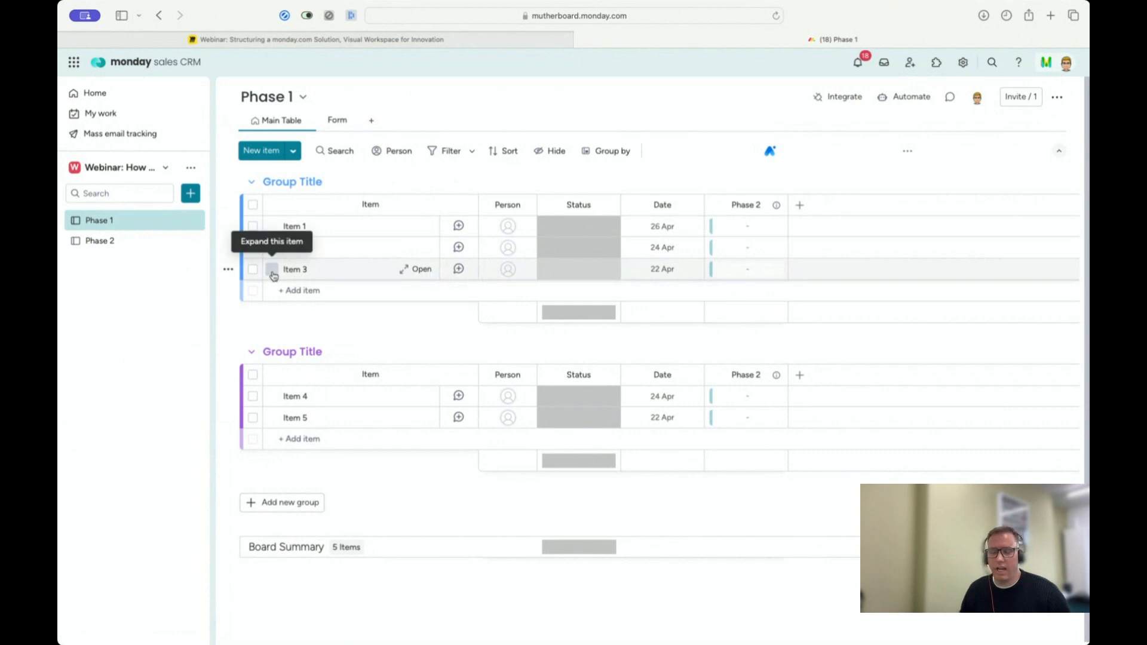
left_click(272, 269)
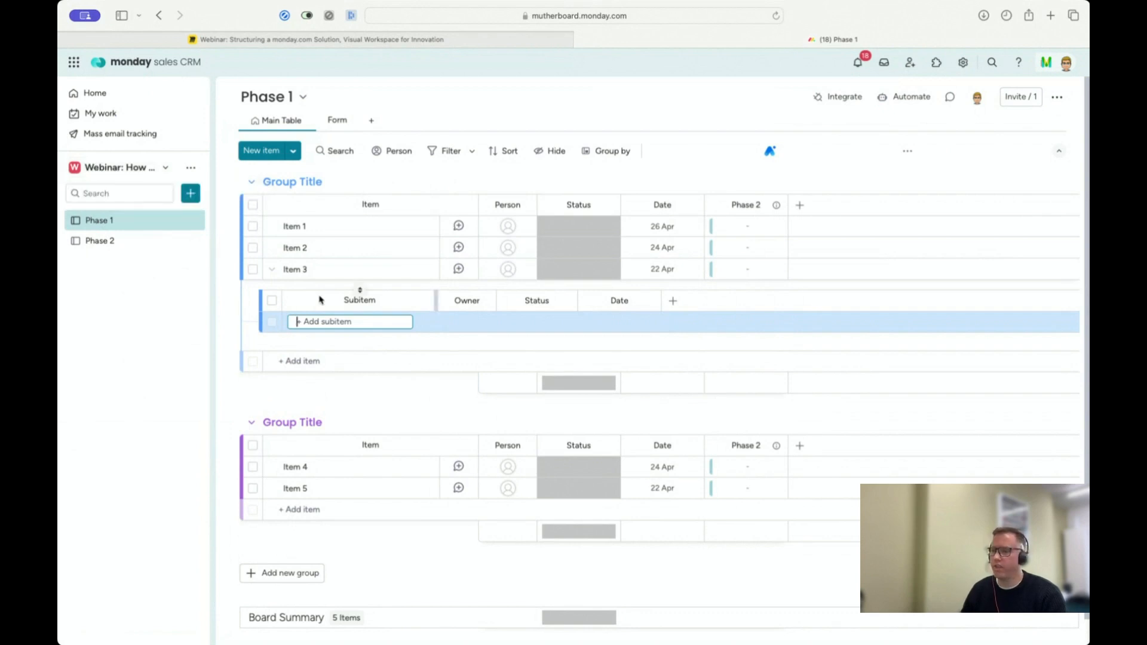
left_click(226, 365)
left_click(270, 270)
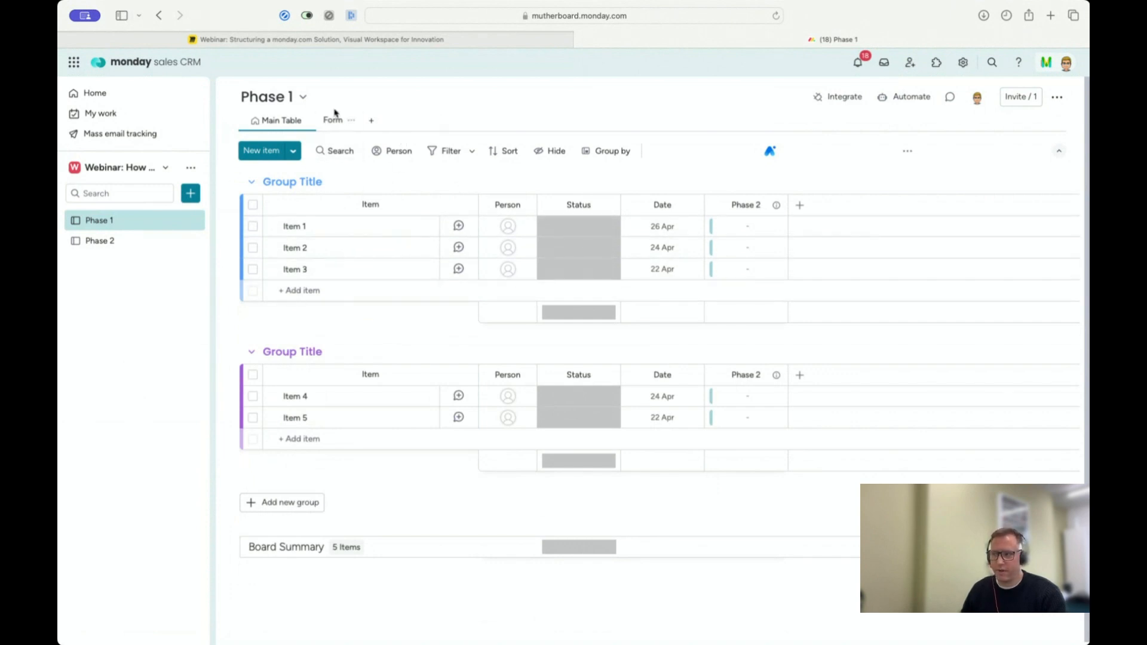
Step: In Miro, shift the Department-to-Subtasks notes down one level, then up until Project sits beside Workspace and Phases beside Boards
left_click(333, 40)
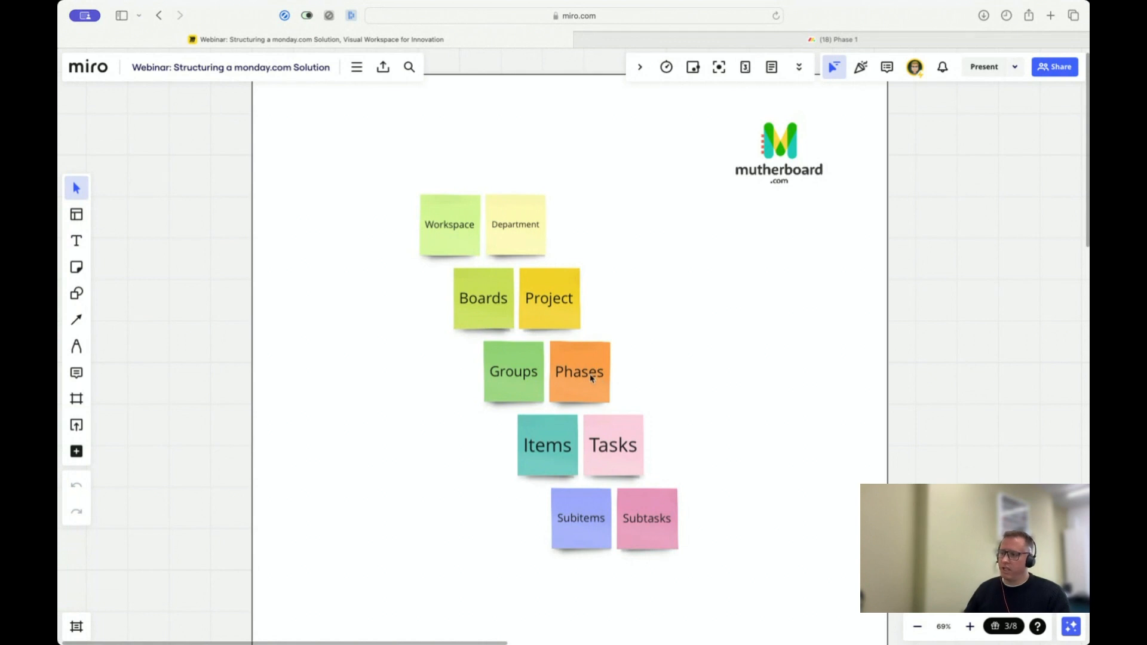
left_click_drag(590, 375, 624, 449)
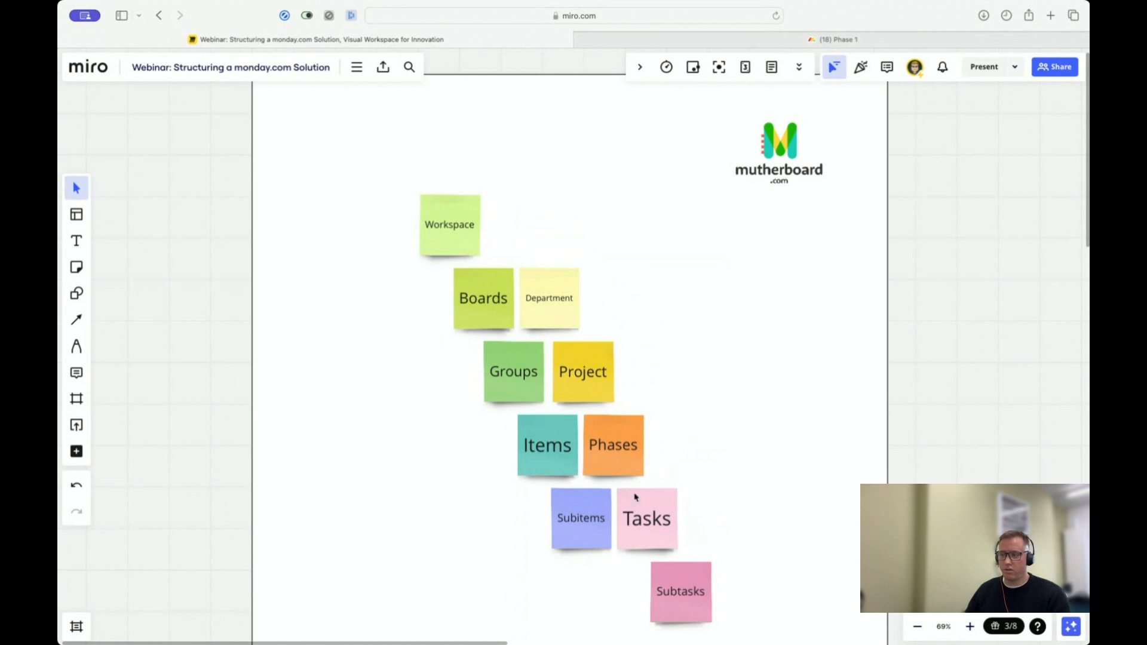
left_click_drag(612, 452, 544, 305)
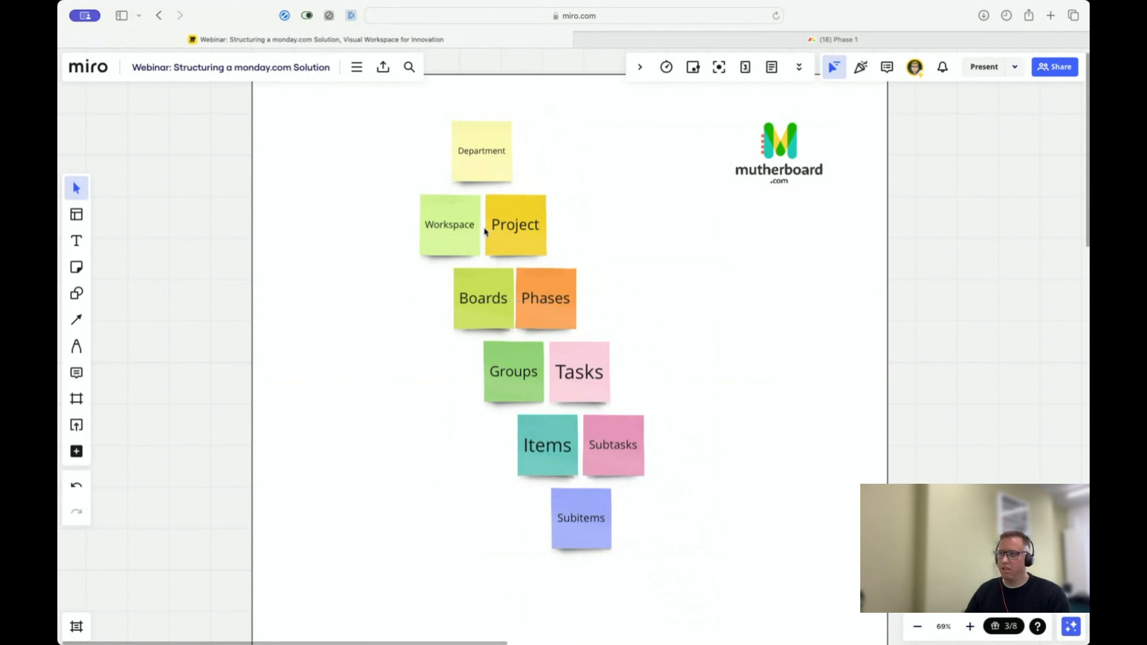
left_click_drag(563, 317, 563, 318)
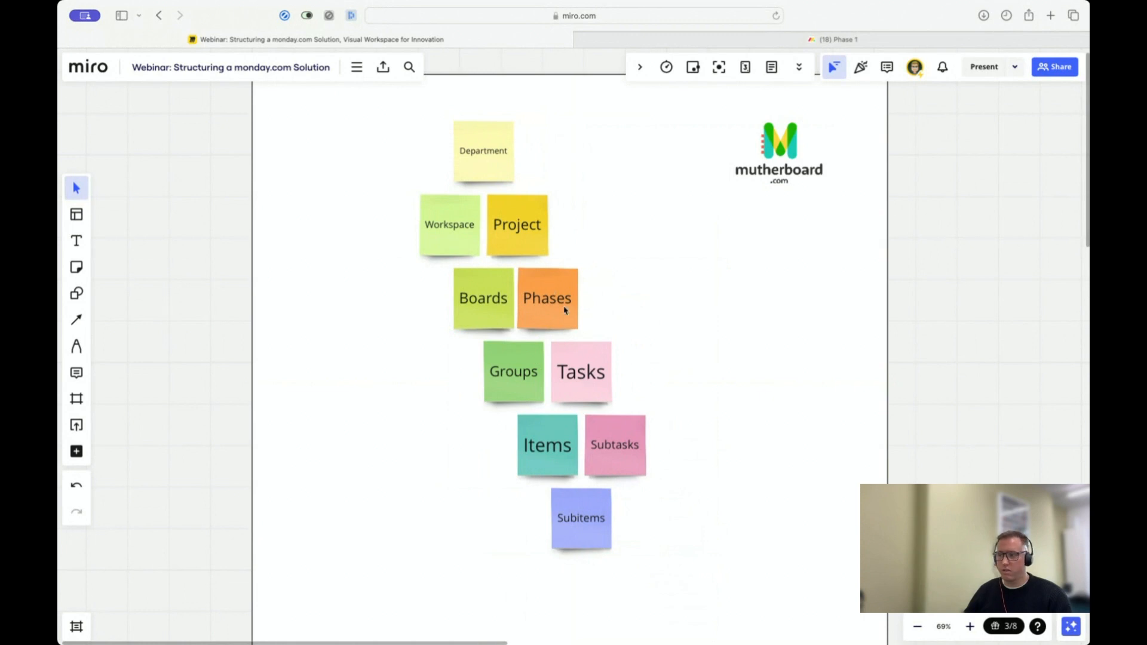
Step: Shift the Department-to-Subtasks notes to align Phases with Workspace, then Department with Workspace, and finally Project with Workspace again
left_click_drag(539, 309, 509, 236)
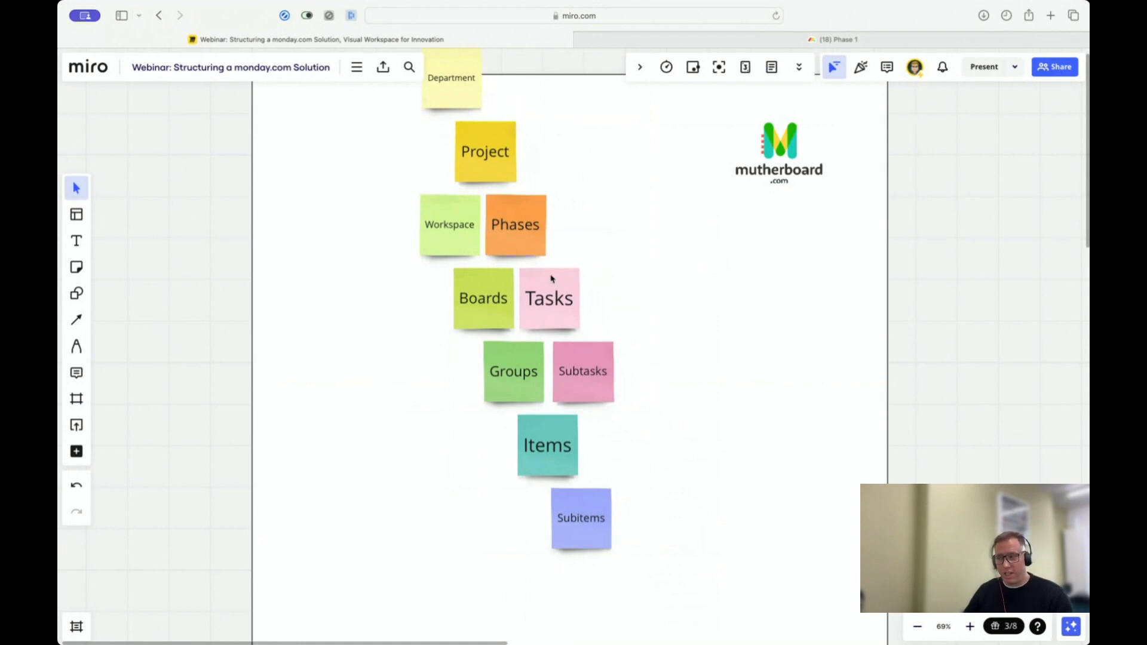
left_click_drag(517, 236, 631, 316)
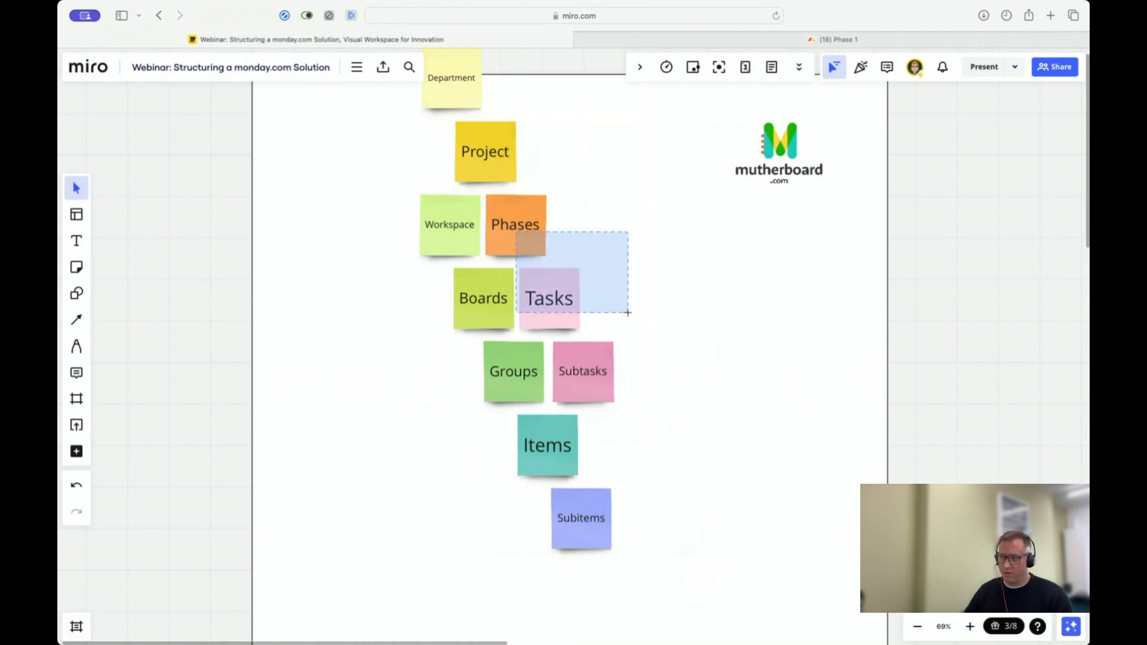
mouse_move(509, 227)
left_mouse_down()
mouse_move(648, 369)
mouse_move(663, 473)
mouse_move(648, 520)
mouse_move(639, 446)
mouse_move(578, 373)
left_mouse_up()
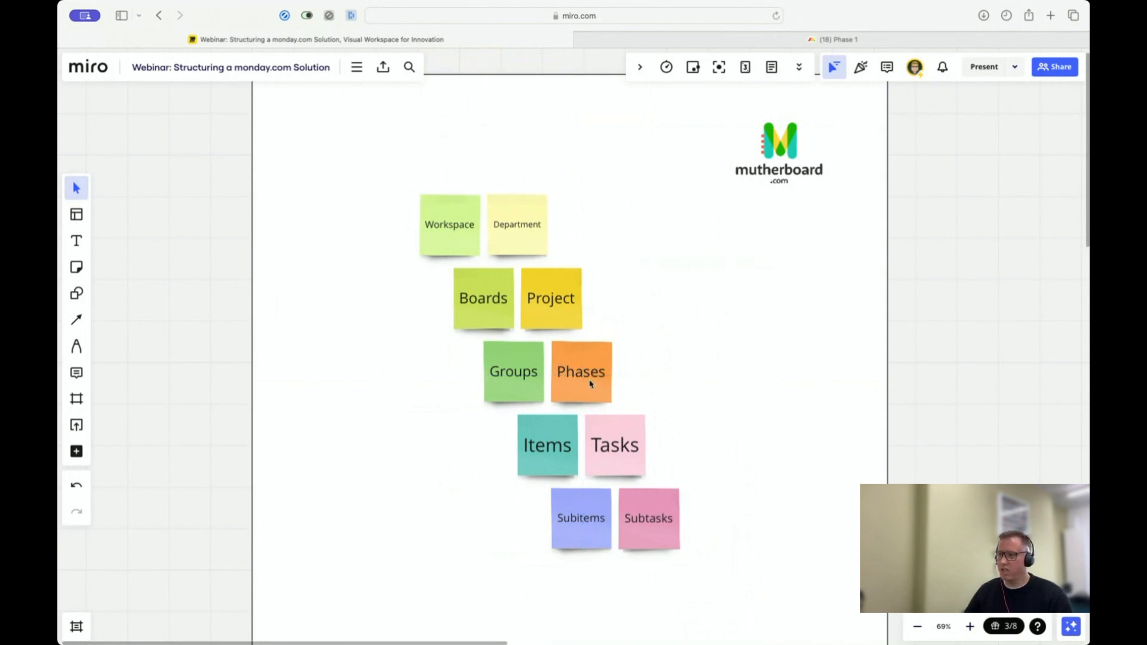
left_click_drag(588, 383, 557, 308)
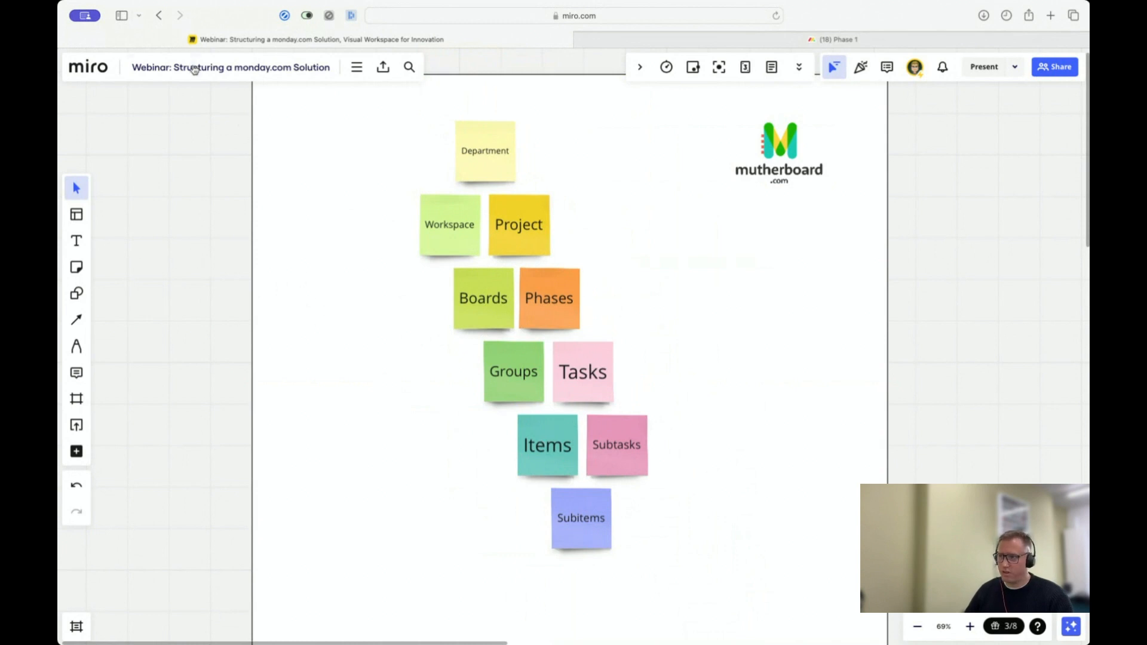
Step: Switch to monday.com and start a custom automation on the Phase 1 board with the trigger "status changes to something"
left_click(753, 45)
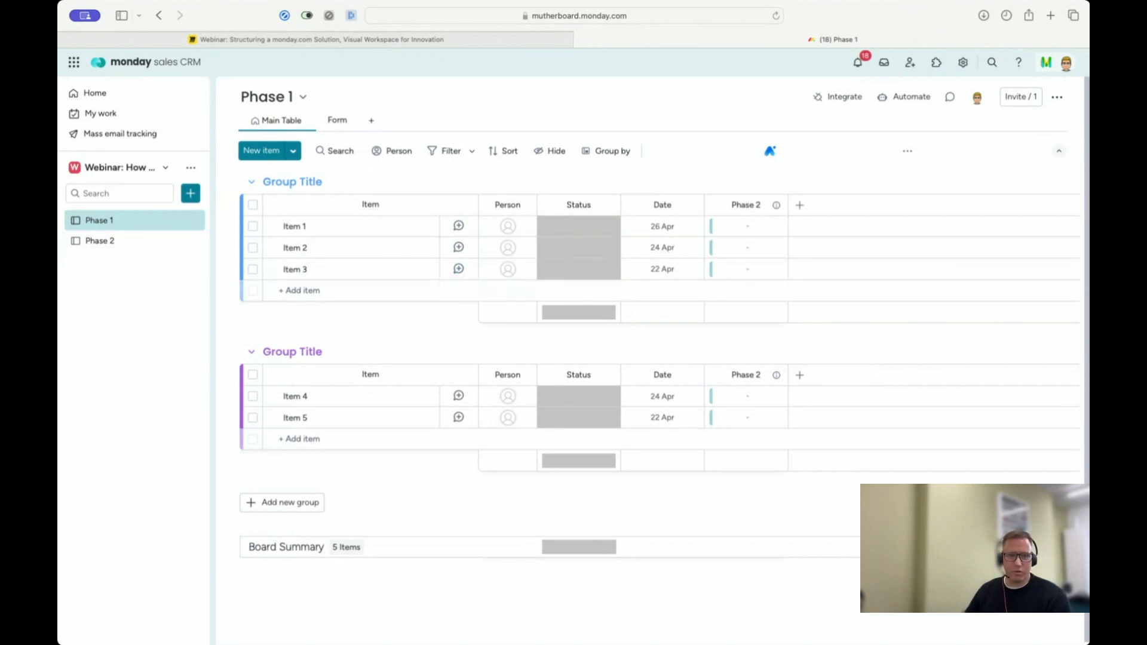
left_click(919, 99)
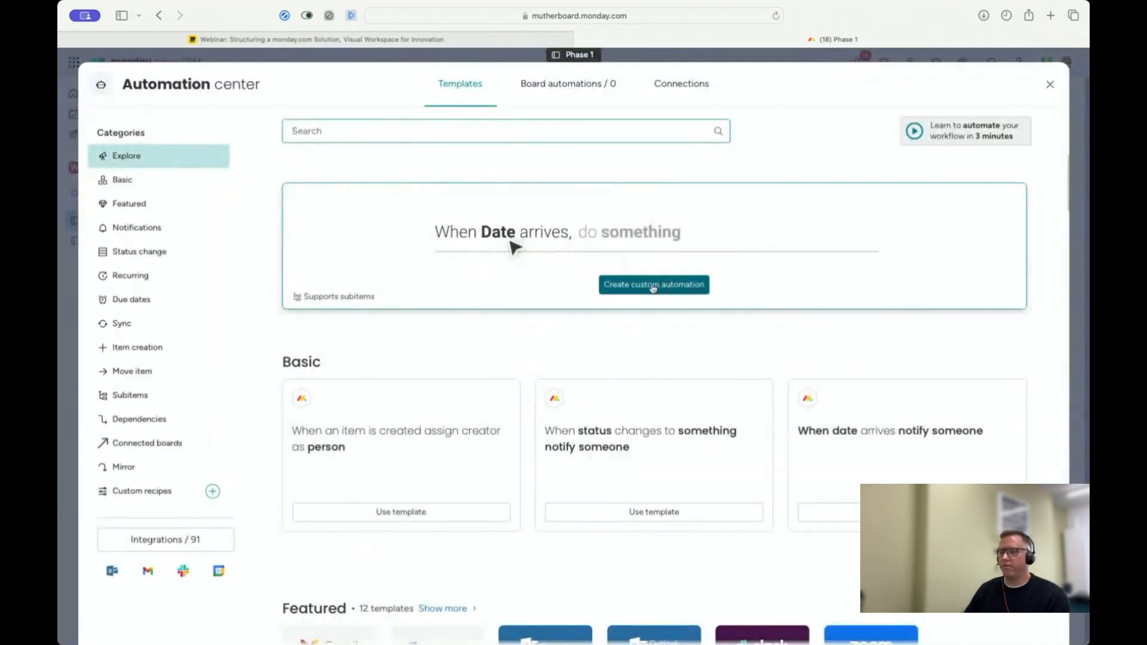
left_click(668, 286)
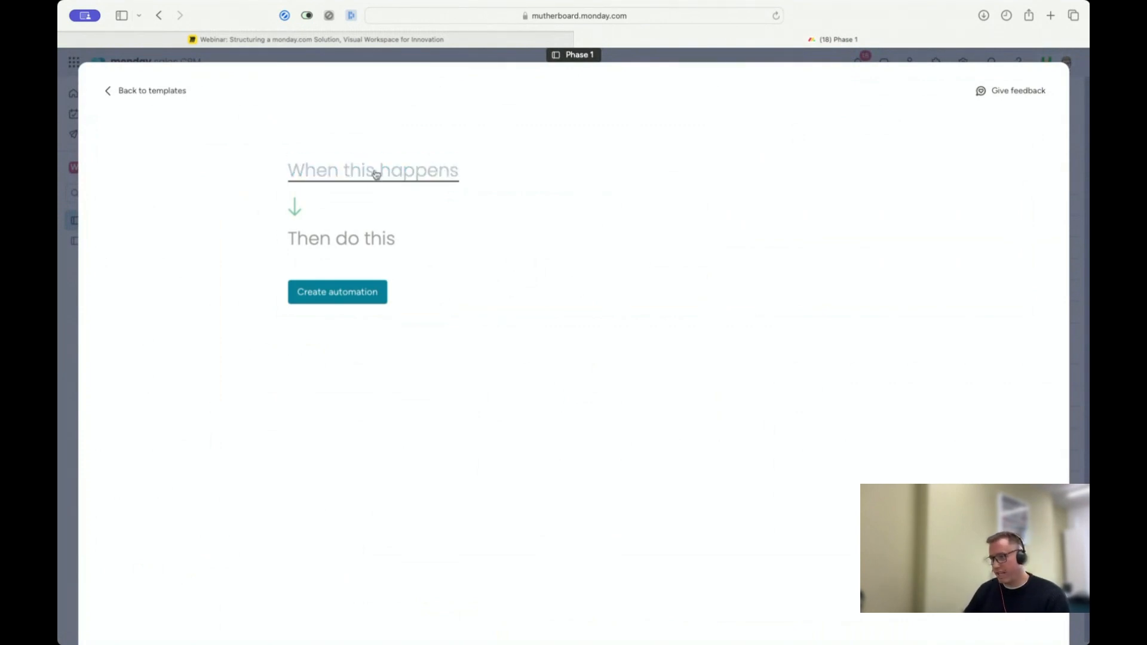
left_click(356, 174)
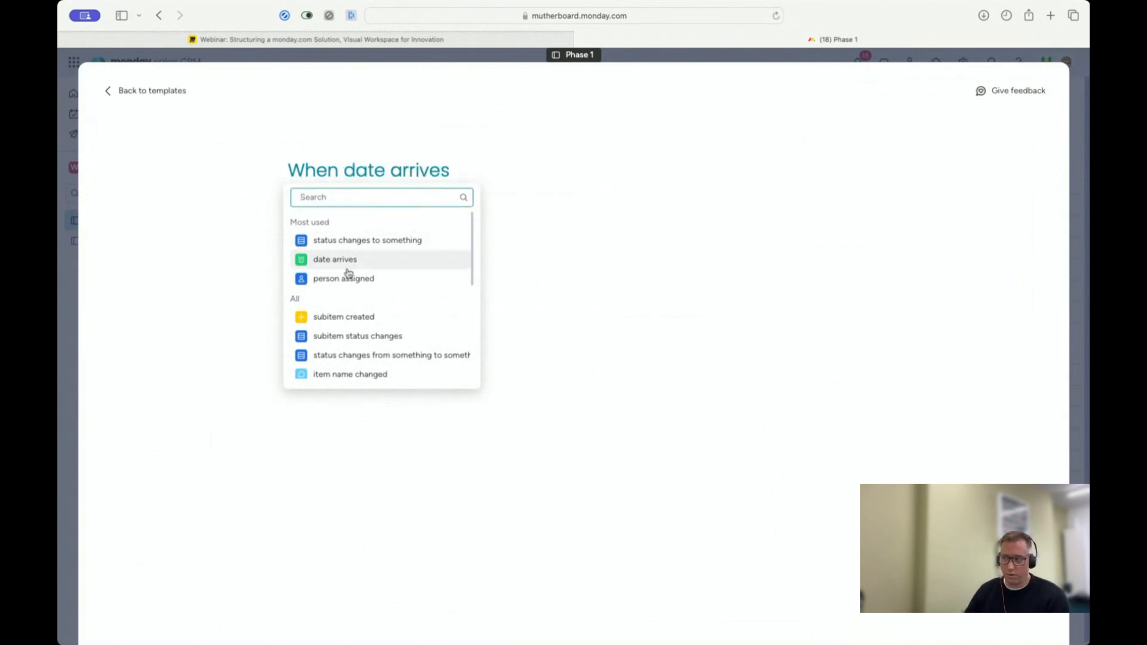
scroll(366, 298, "down", 3)
left_click(366, 296)
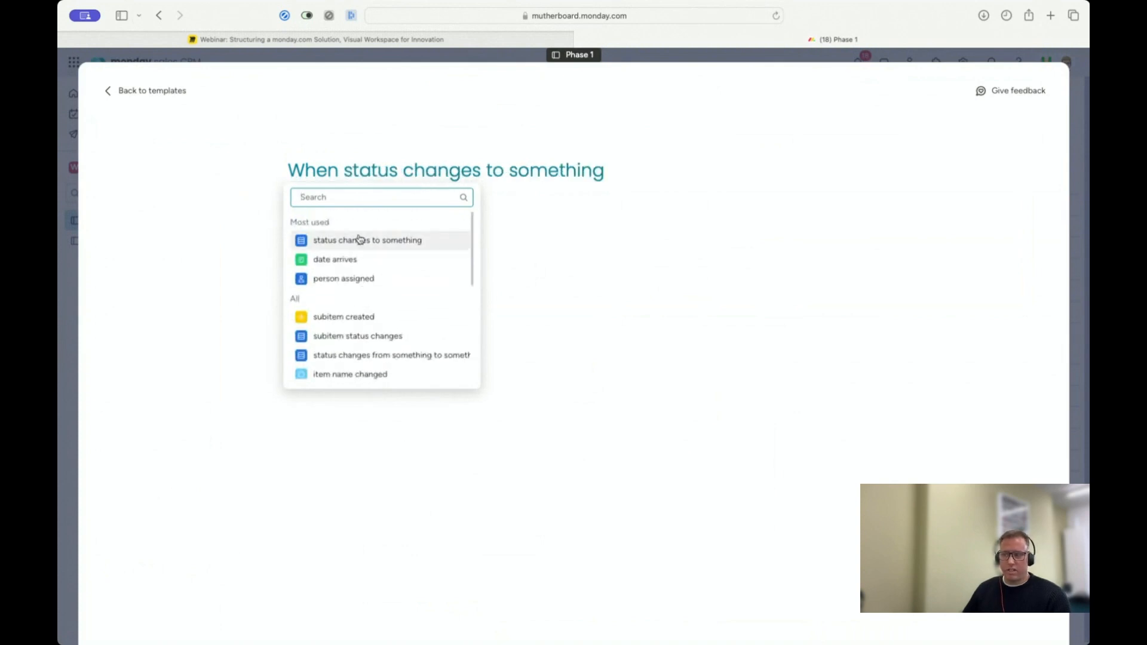
scroll(354, 324, "down", 2)
scroll(354, 324, "up", 2)
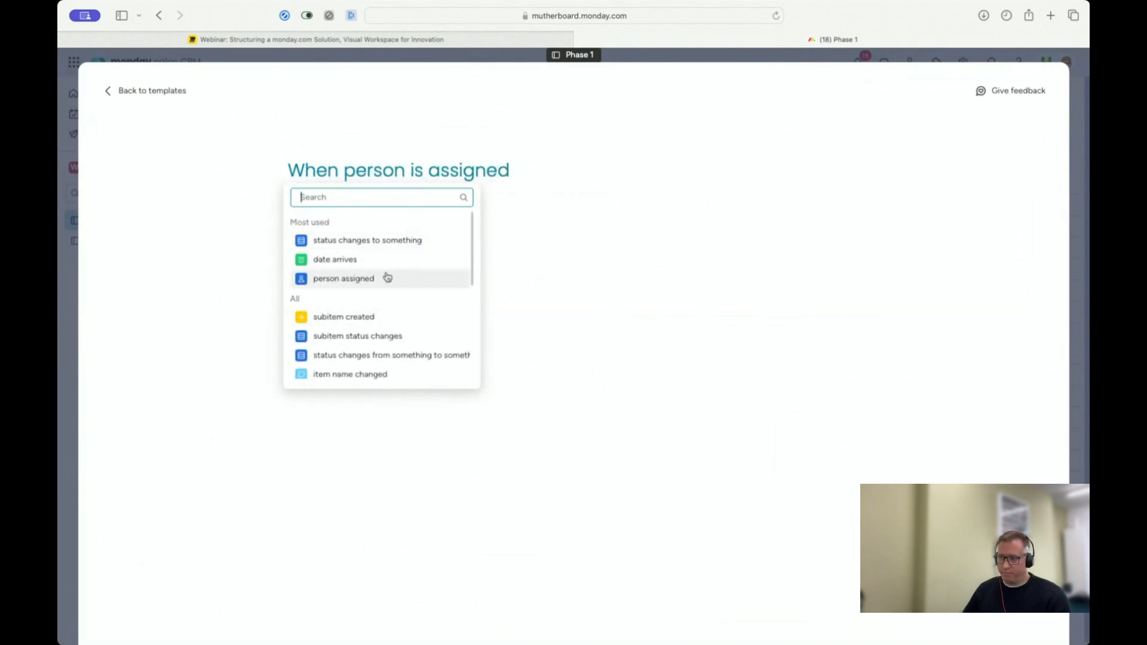
left_click(393, 240)
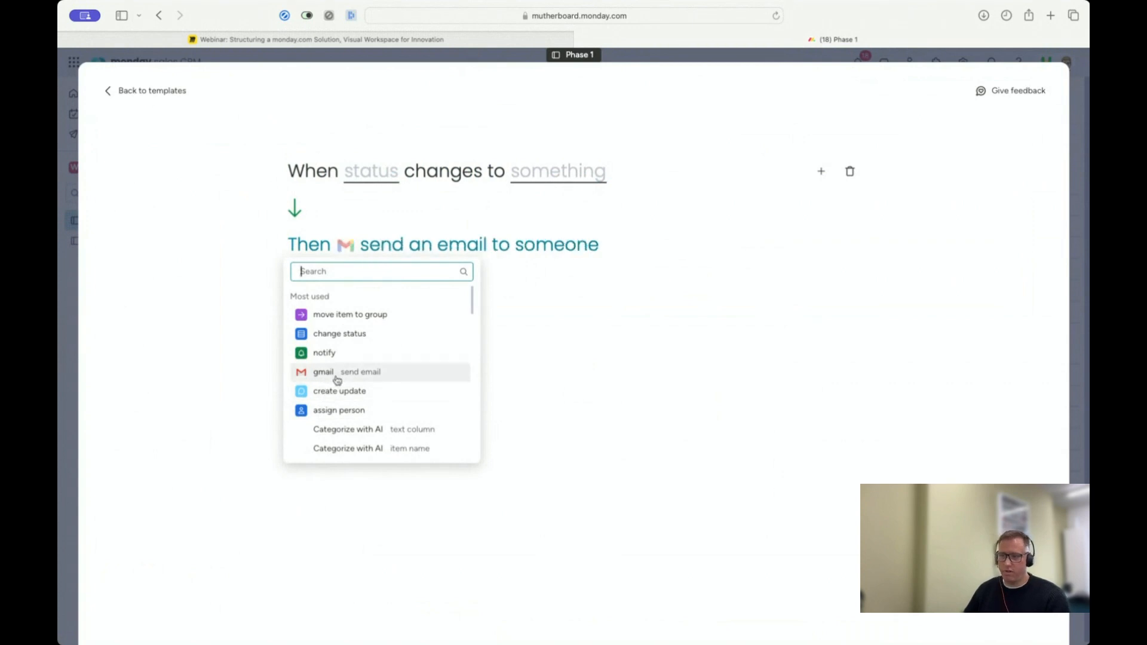
Step: Browse the available automation actions and choose "move item to group" as the action
scroll(379, 362, "down", 5)
scroll(379, 363, "down", 3)
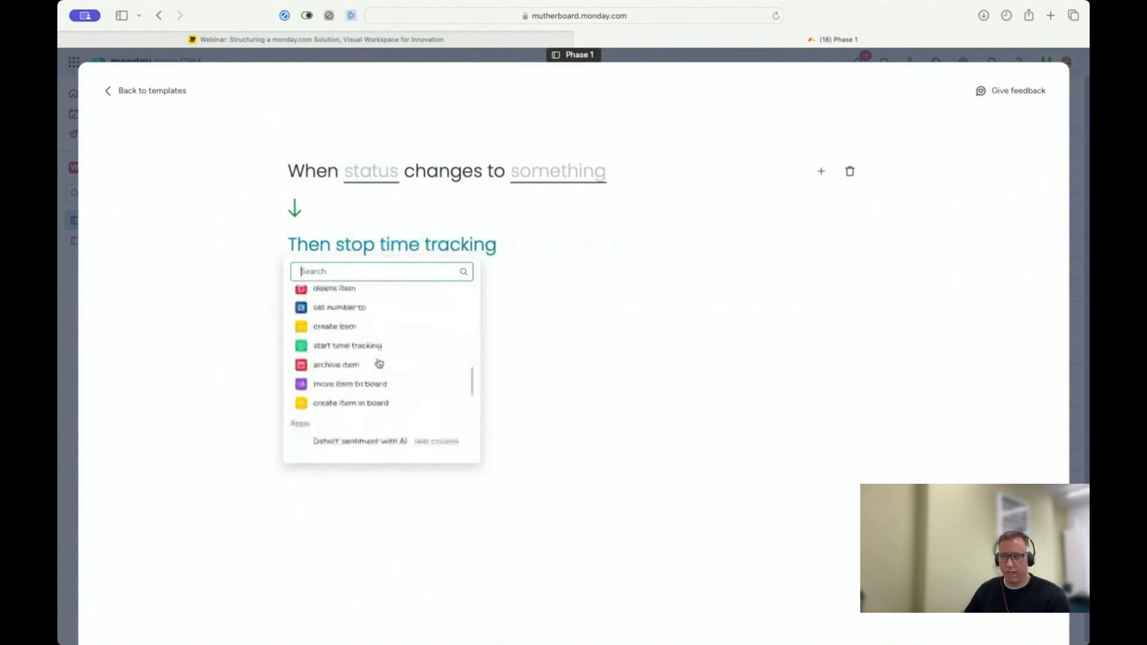
scroll(379, 362, "up", 10)
scroll(379, 363, "up", 3)
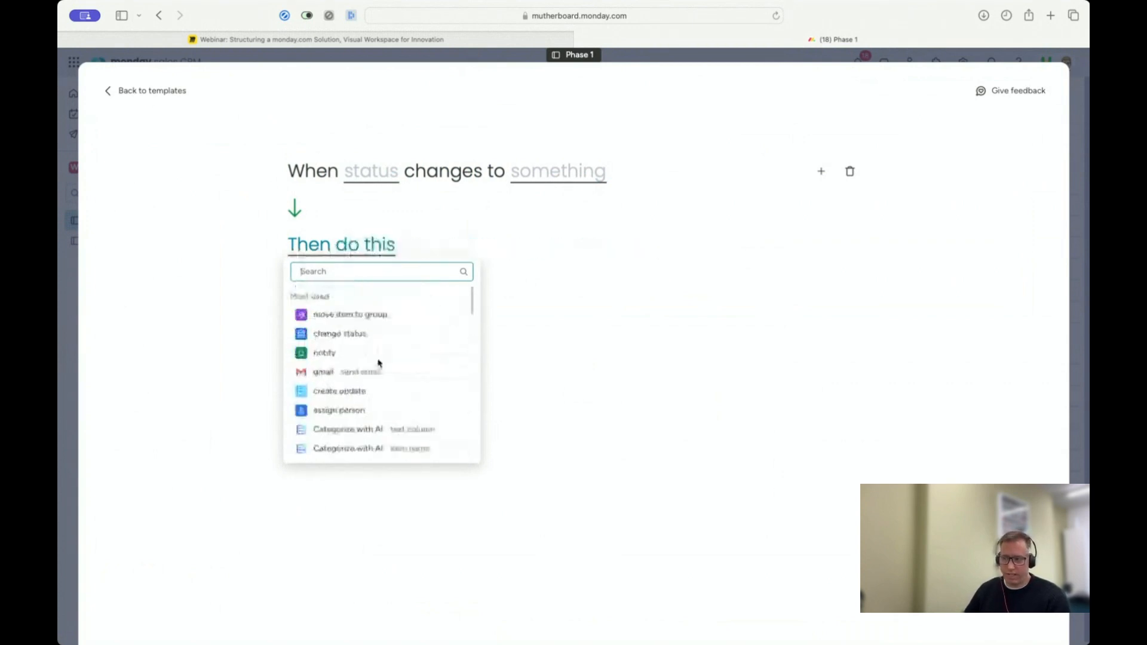
left_click(353, 315)
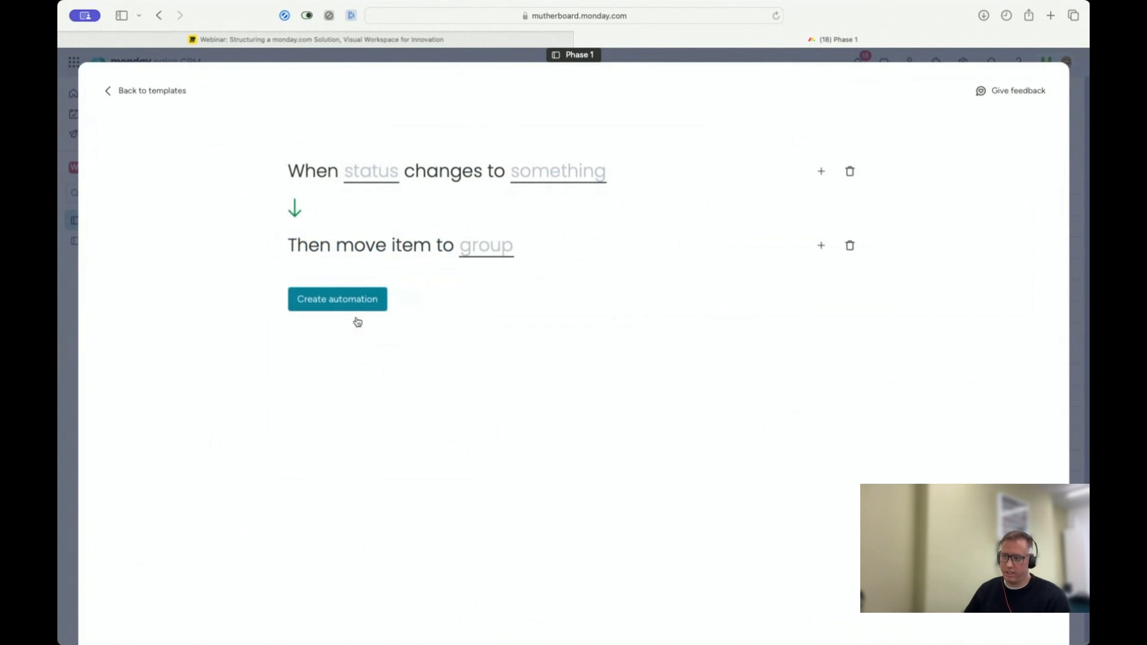
Step: Set the automation's trigger to the item Status column changing to "Working on it"
left_click(377, 176)
left_click(370, 231)
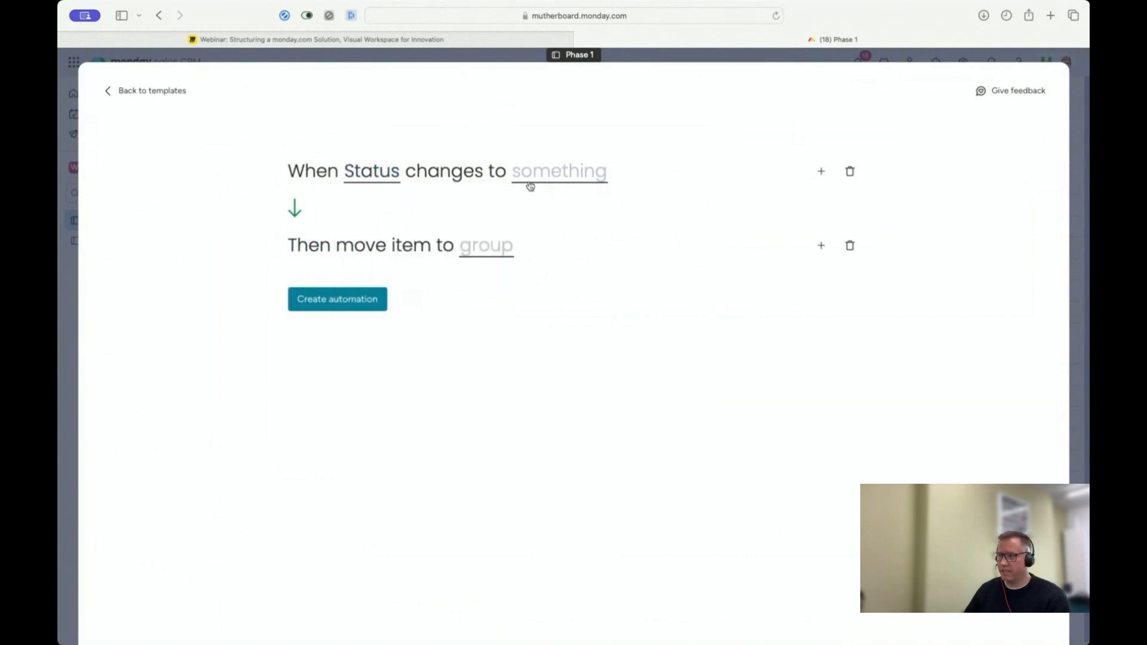
left_click(535, 179)
left_click(567, 266)
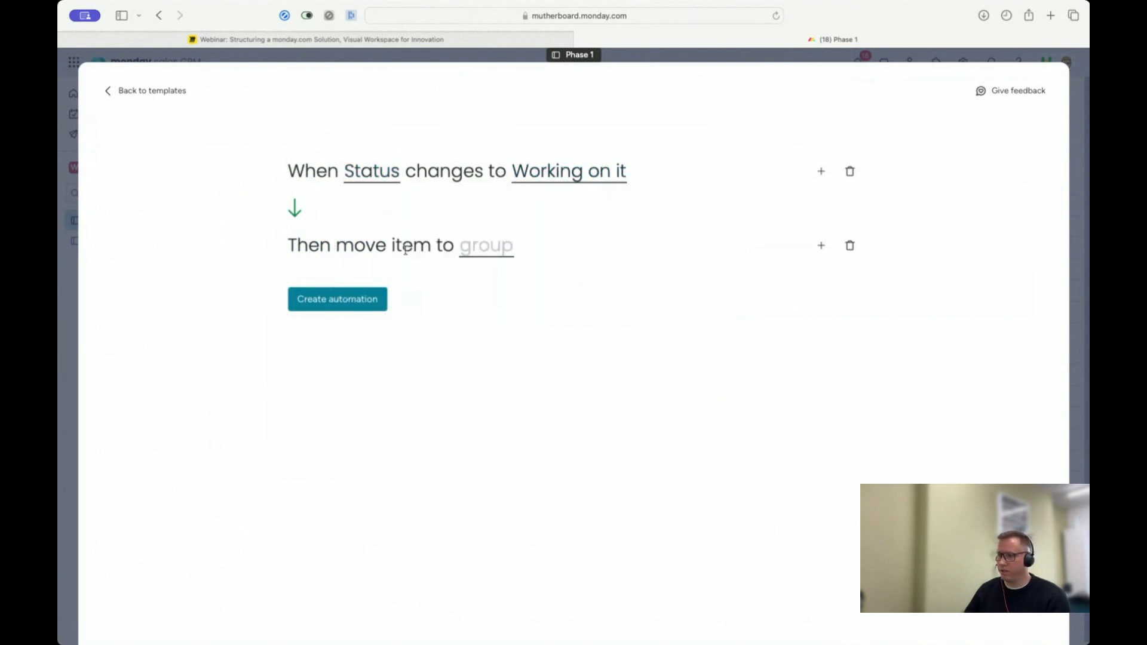
Step: Set the destination group to "Group Title" and create the automation
left_click(487, 246)
left_click(497, 333)
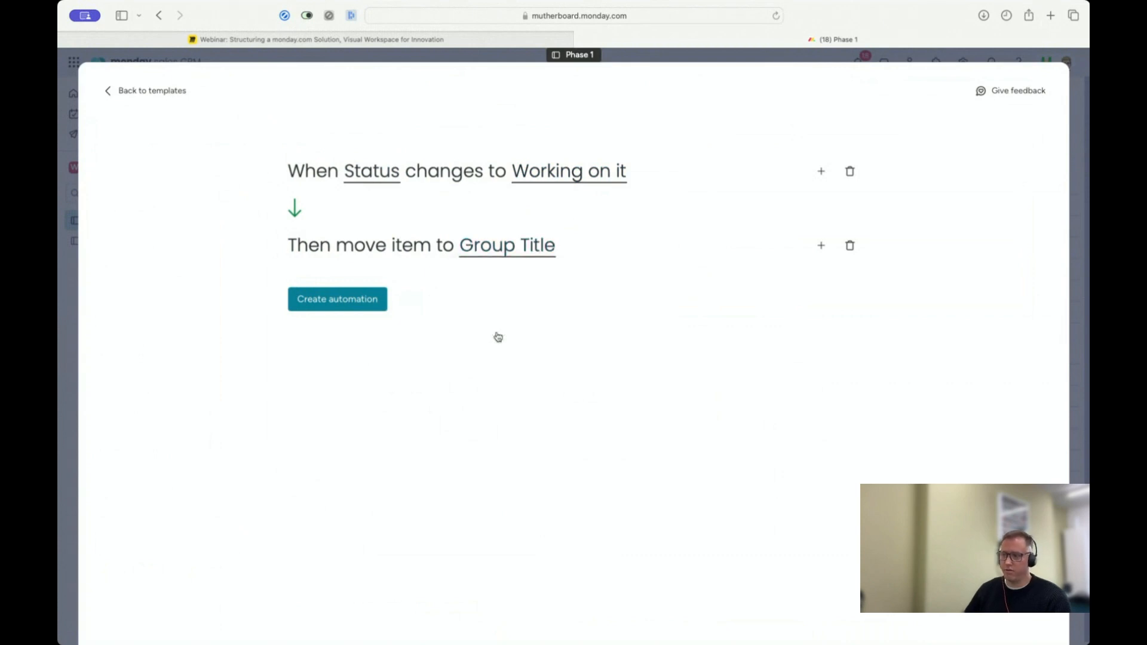
left_click(348, 301)
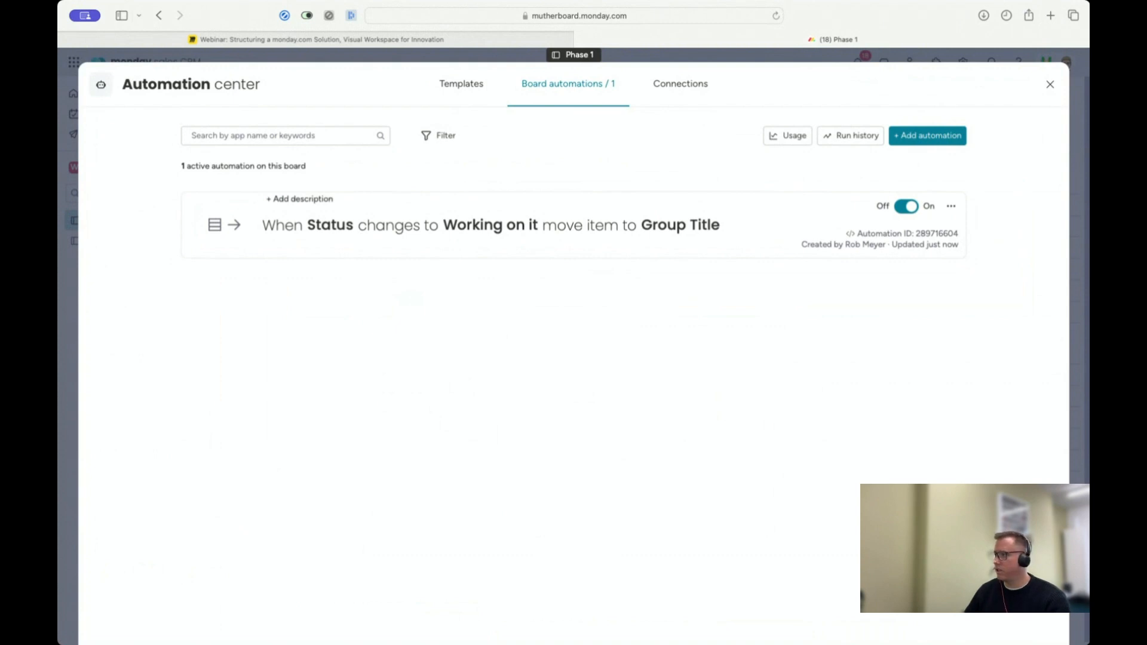
Step: Leave the automation center and look at Item 1's details on the Phase 1 board
left_click(1049, 84)
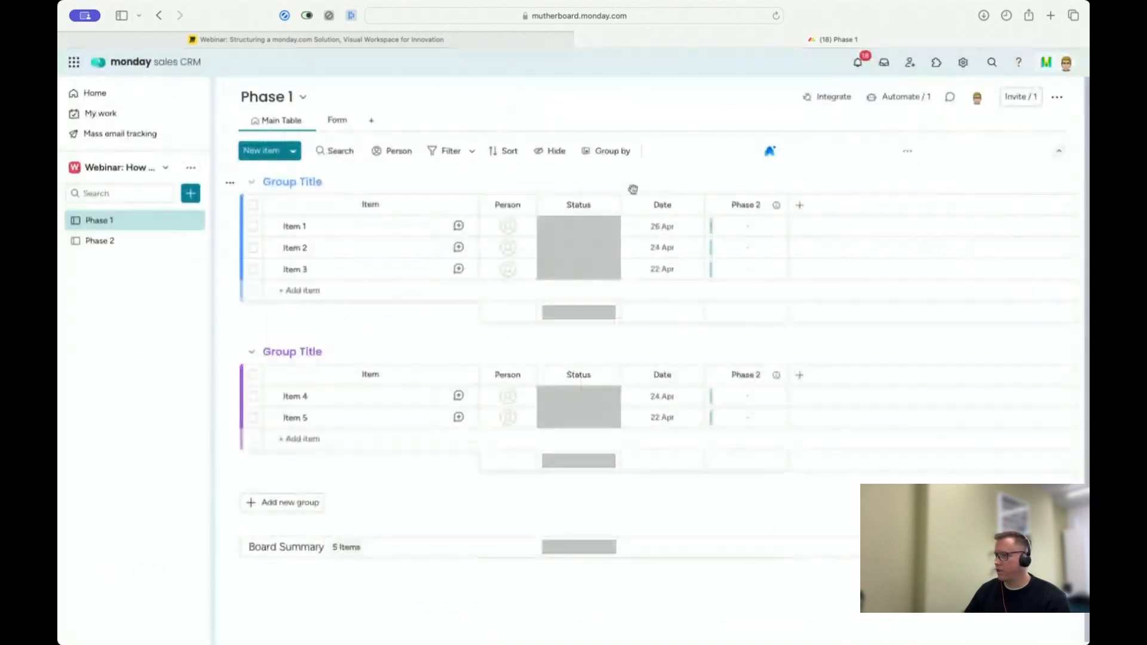
left_click(323, 229)
left_click(1052, 87)
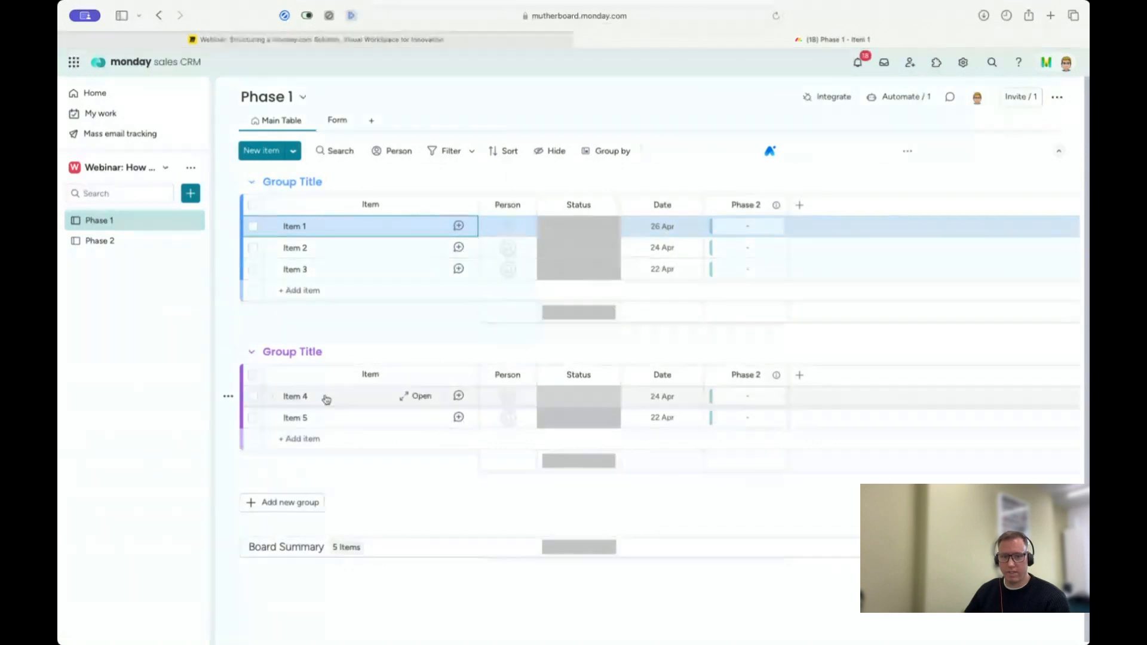
Step: Add a second board automation that reacts to a status change with the action "move item to board"
left_click(905, 99)
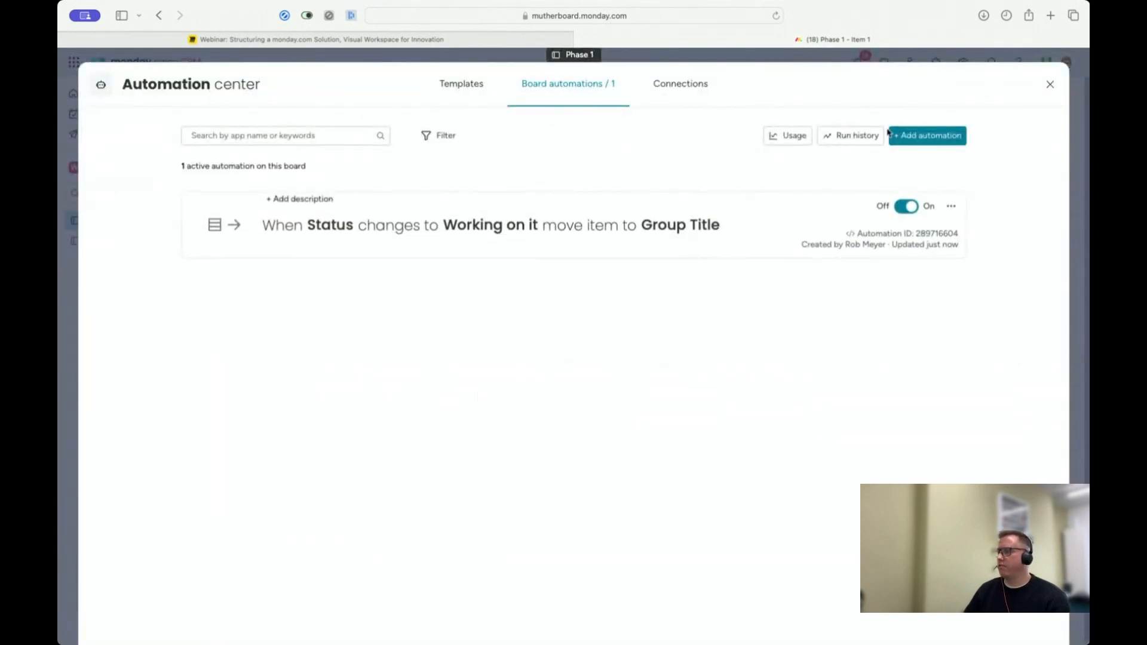
left_click(902, 135)
left_click(338, 174)
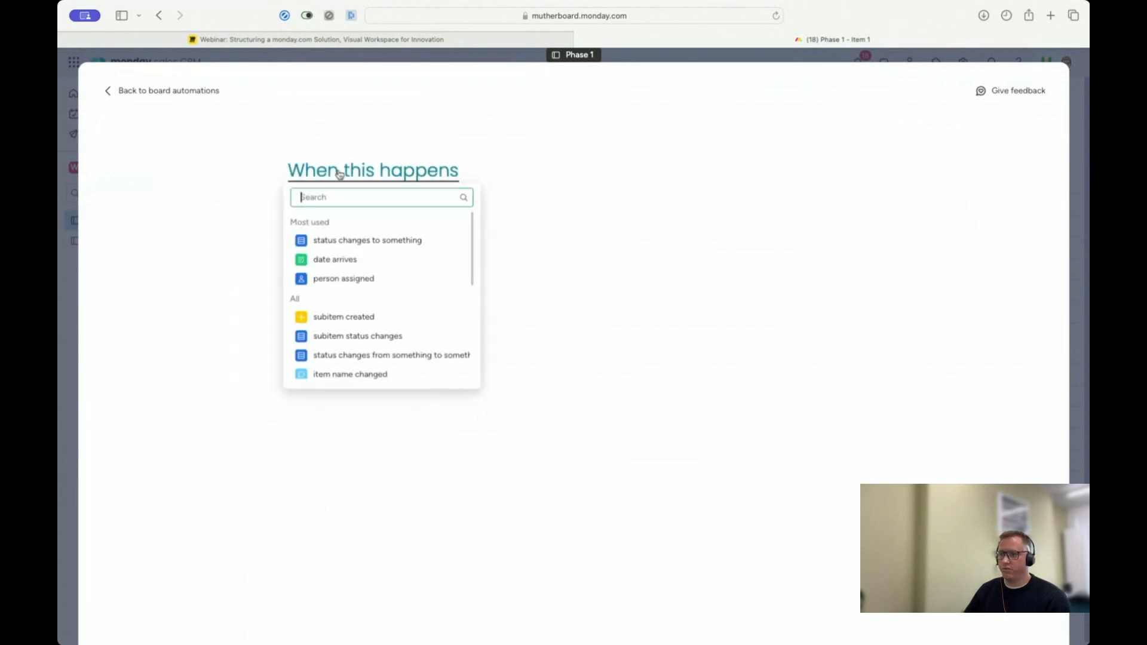
left_click(341, 240)
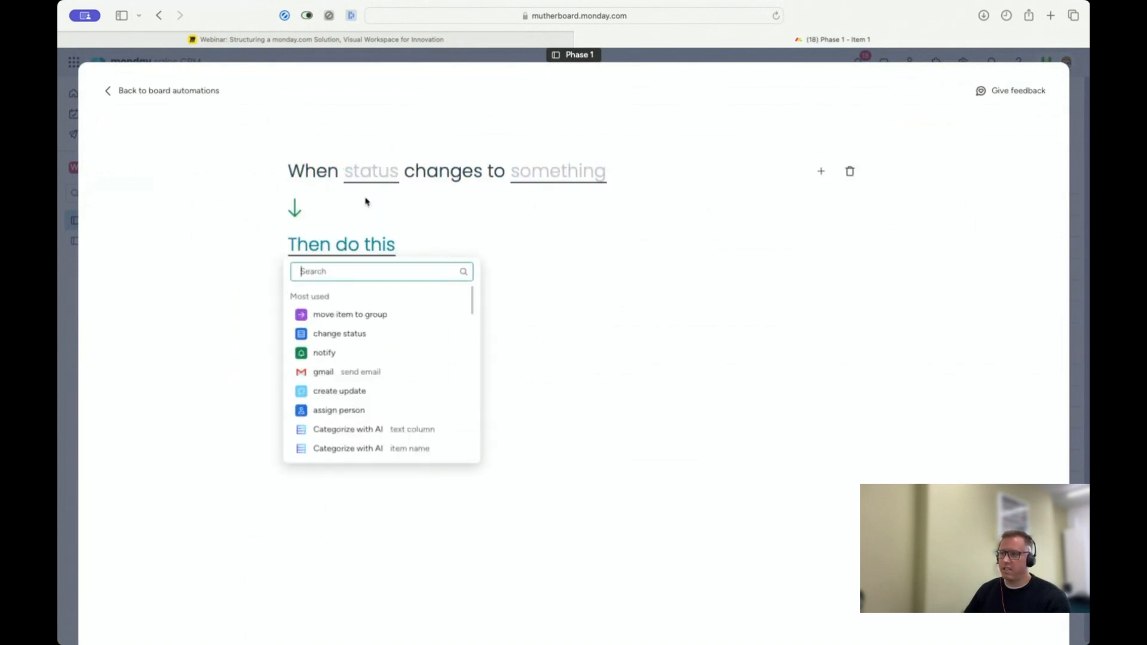
type("move")
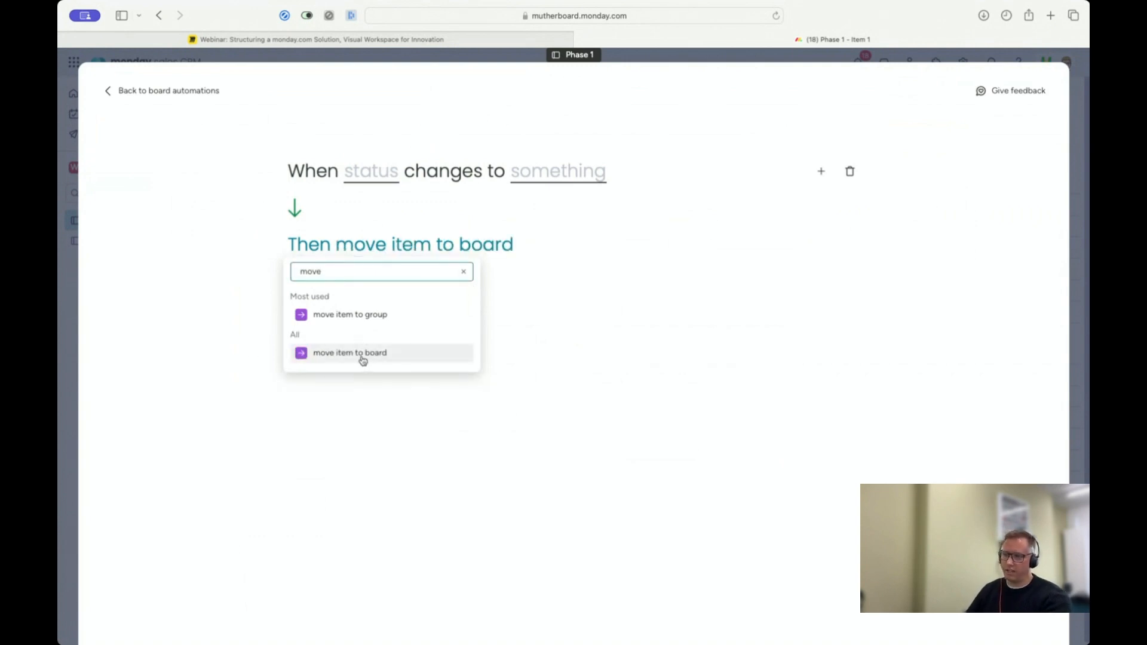
left_click(362, 356)
Step: Set the second automation's trigger to the item Status column changing to Done
left_click(362, 170)
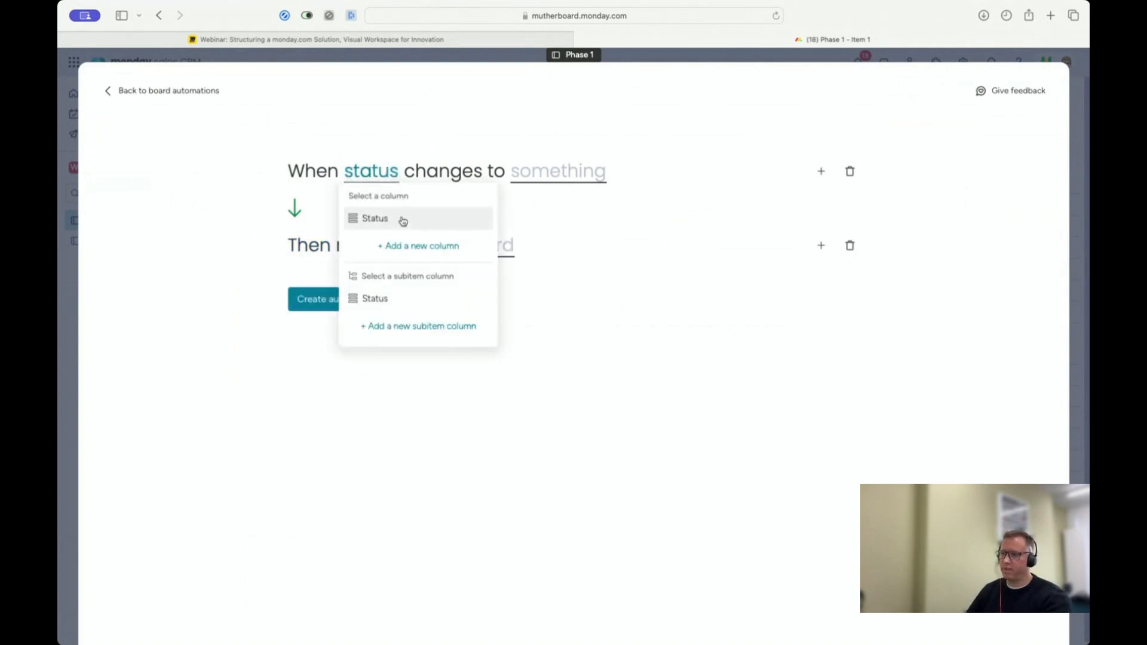
left_click(403, 221)
left_click(557, 175)
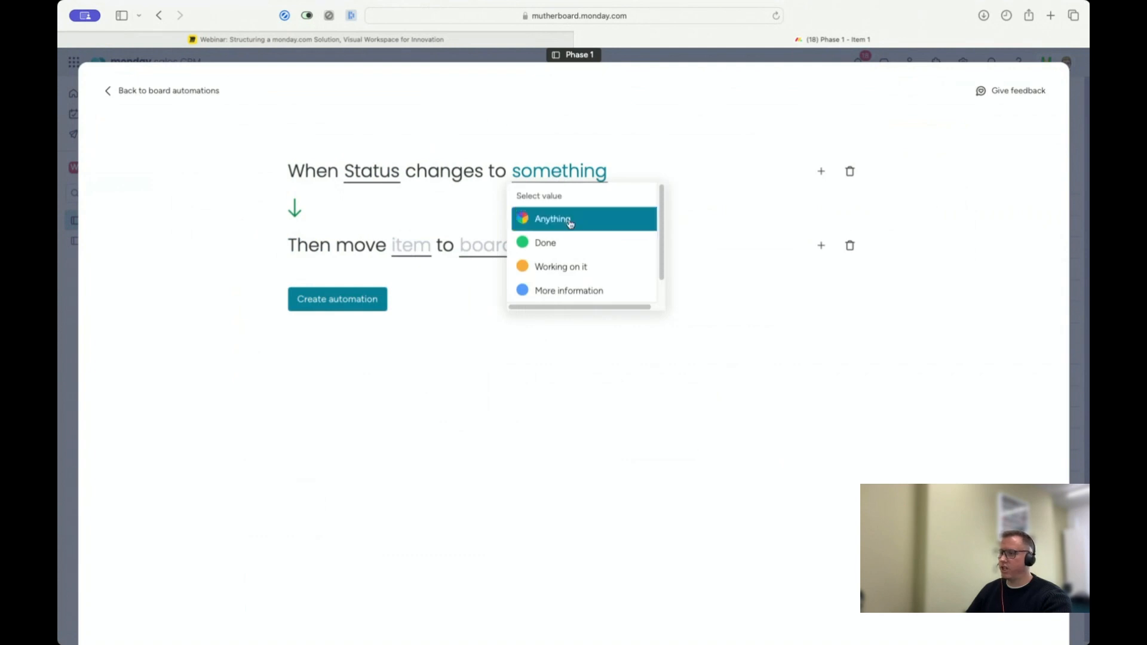
left_click(564, 243)
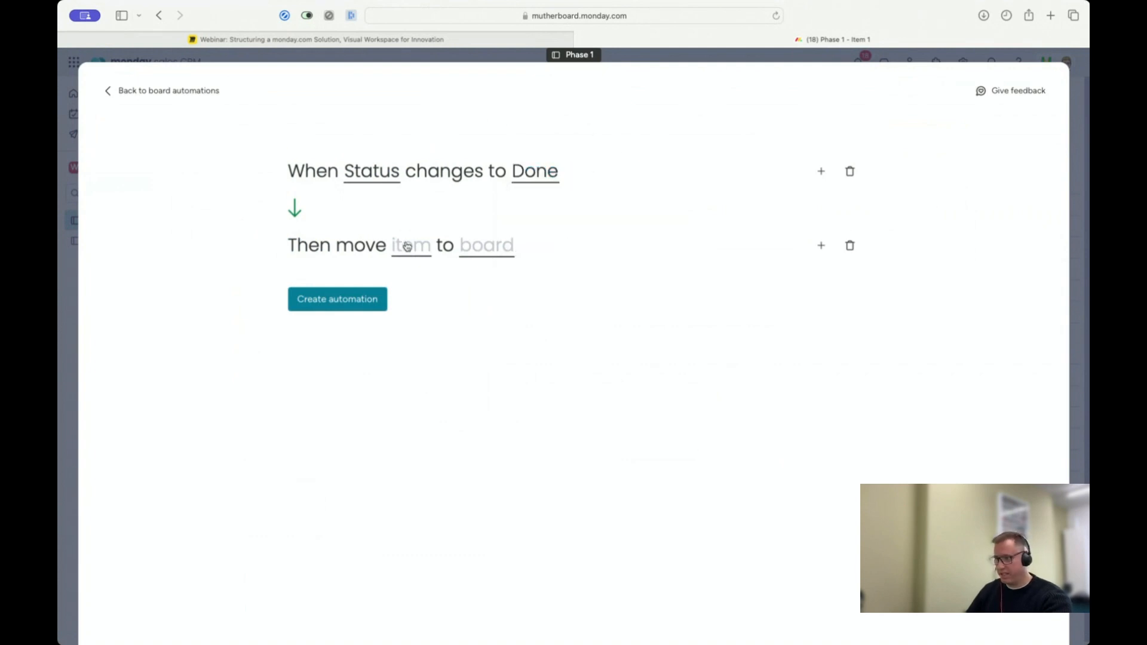
Step: Set the destination board of the "move item to board" action to Phase 2
left_click(504, 250)
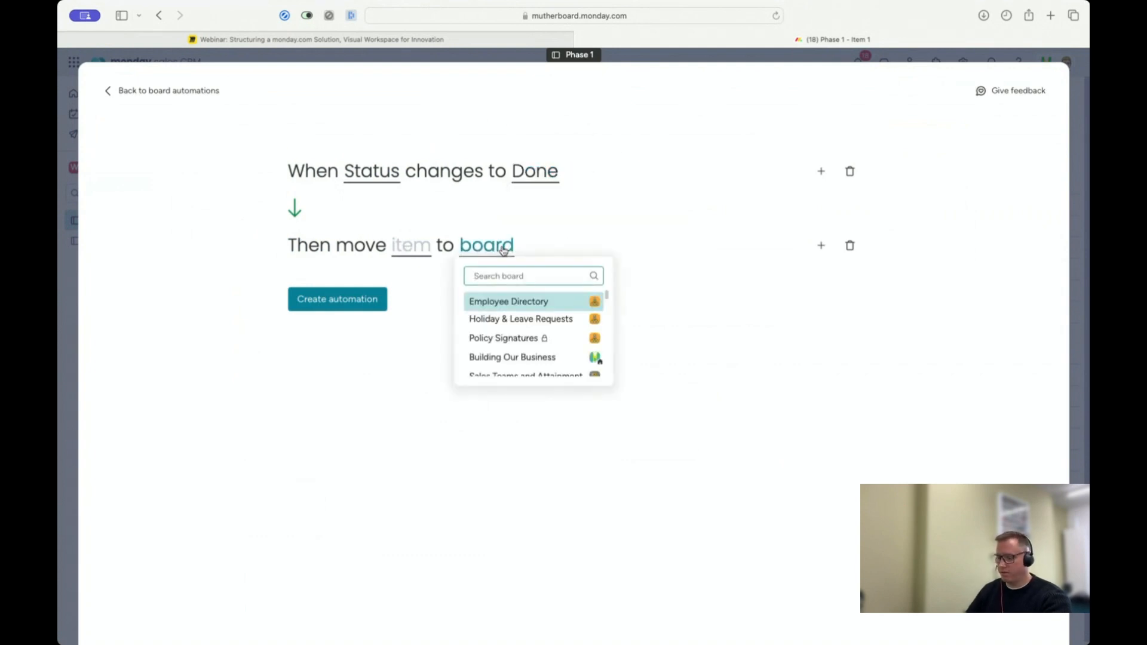
type("phase")
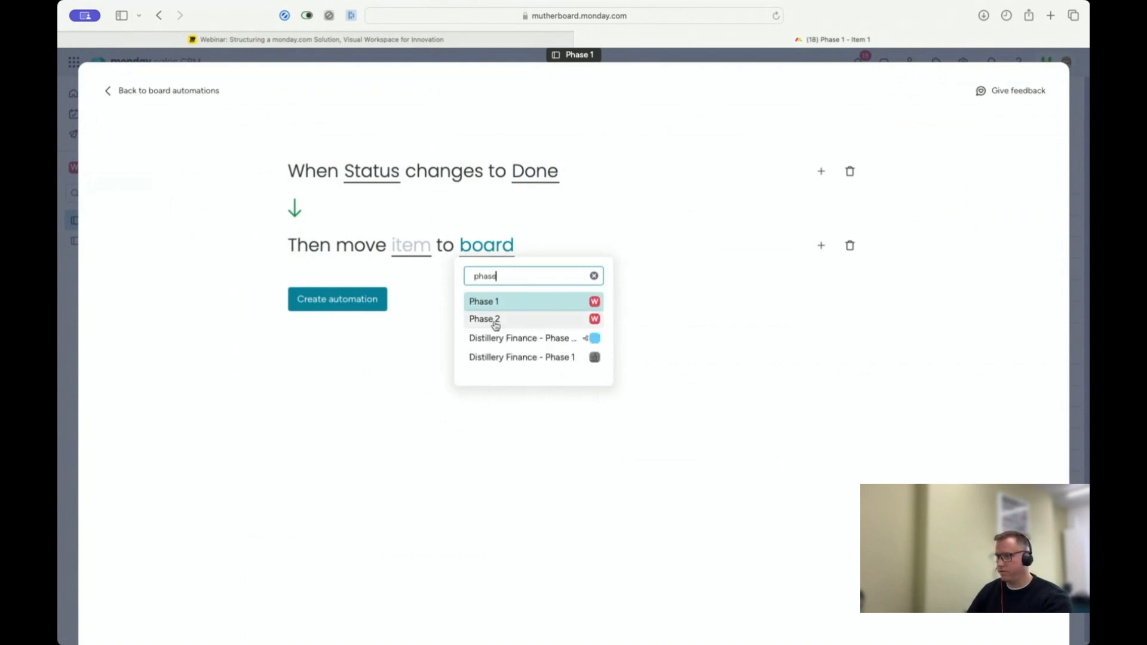
left_click(496, 323)
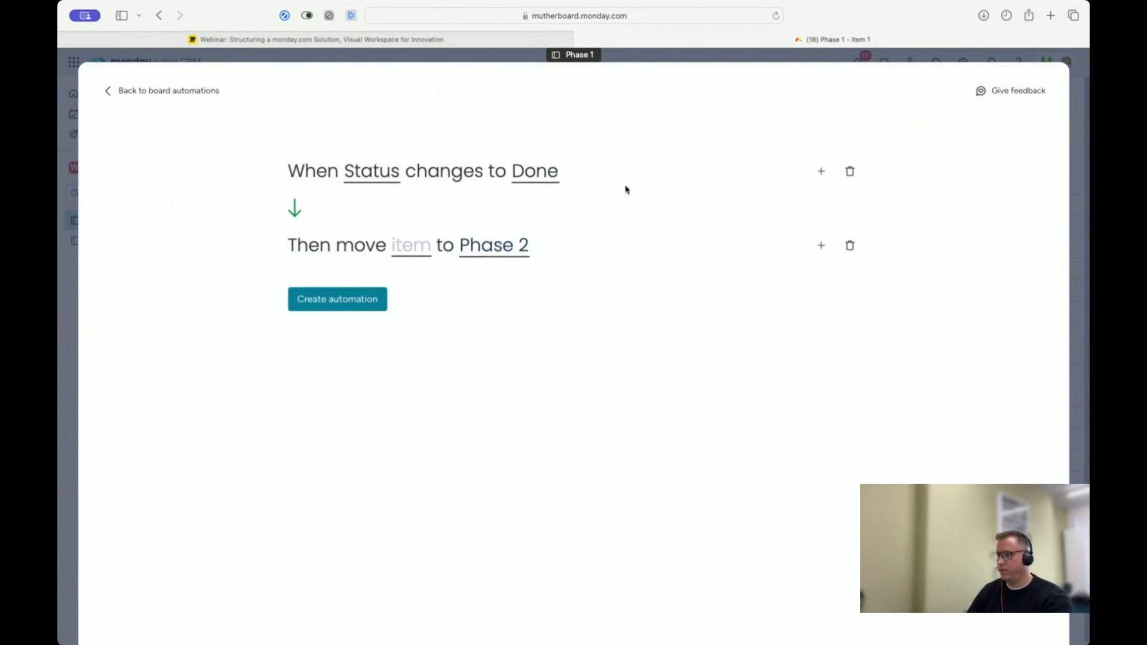
Step: Clear the Status mapping for the moved item, keep the other column mappings, and create the automation
left_click(407, 251)
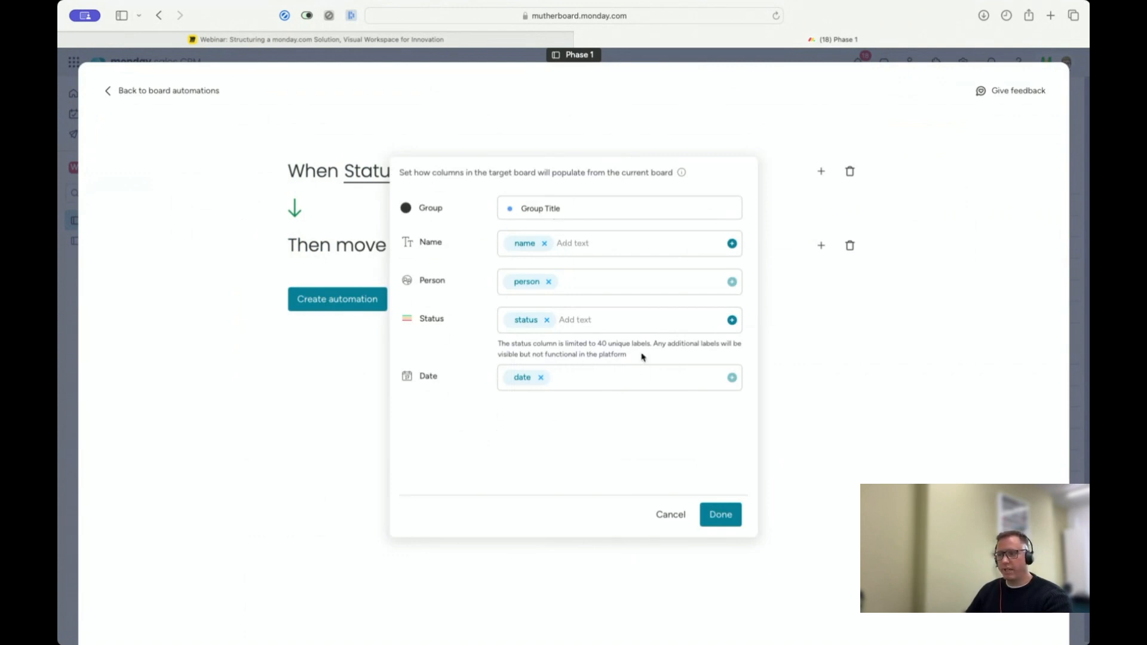
left_click(546, 321)
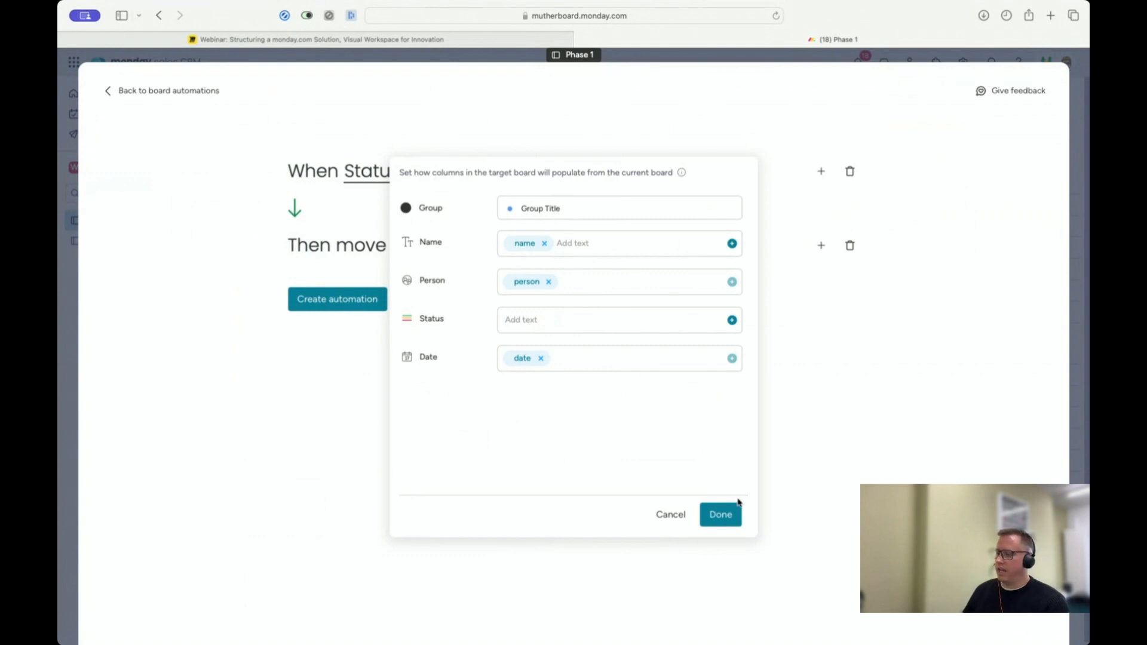
left_click(729, 514)
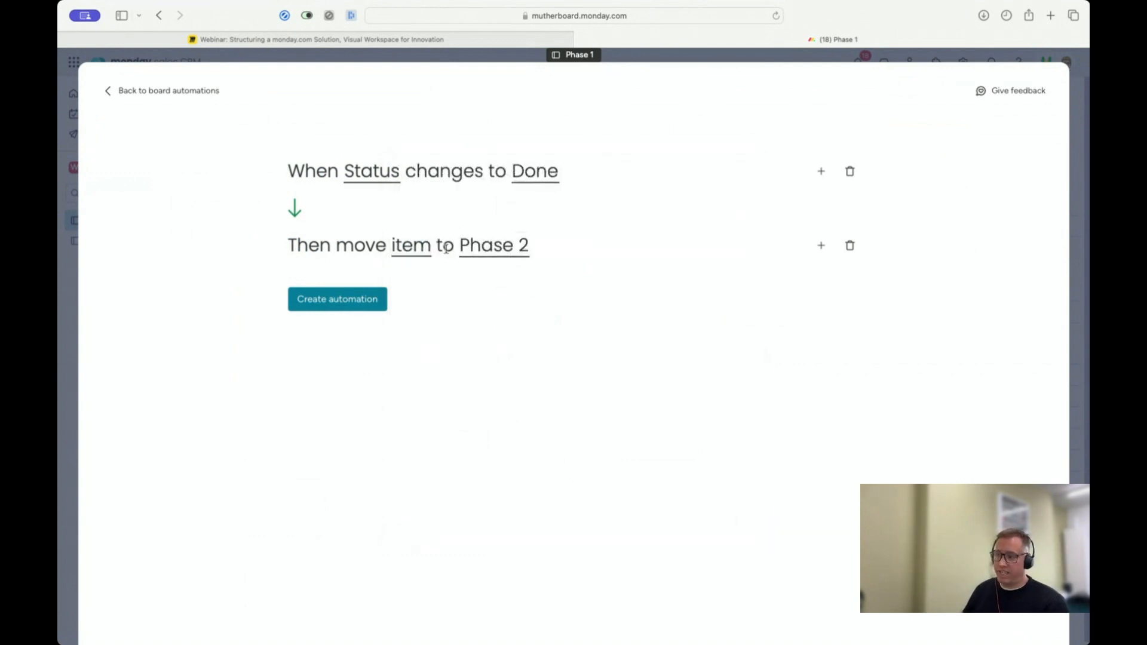
left_click(336, 304)
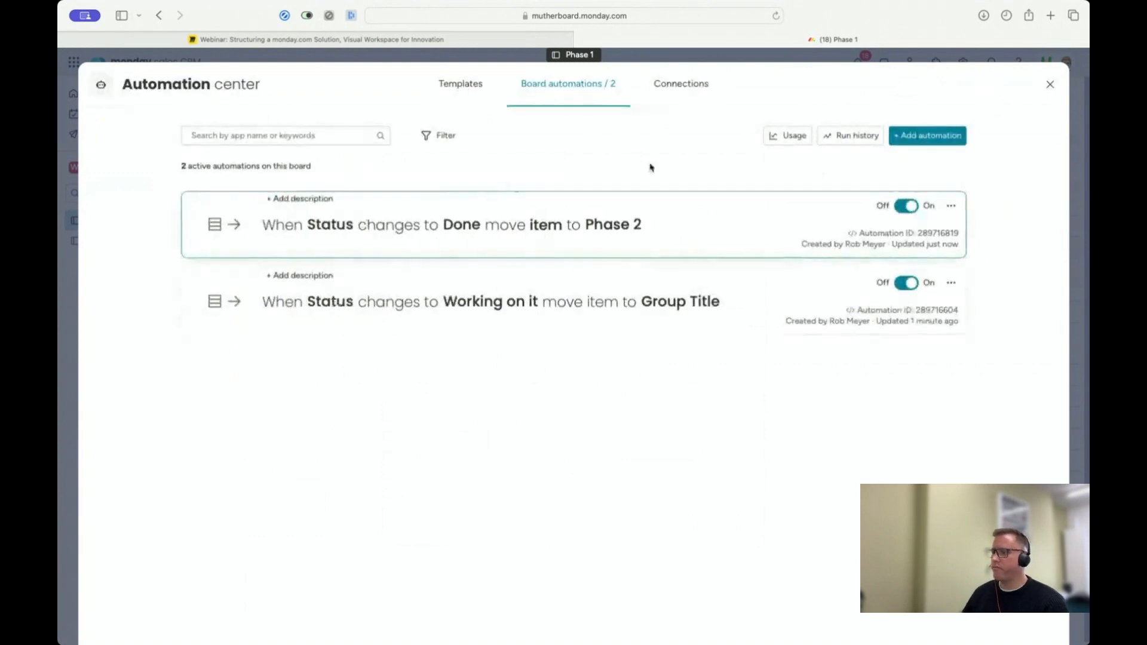
Step: Set Item 1's status to Done on the Phase 1 board and check the Phase 2 board for the moved item
left_click(1053, 89)
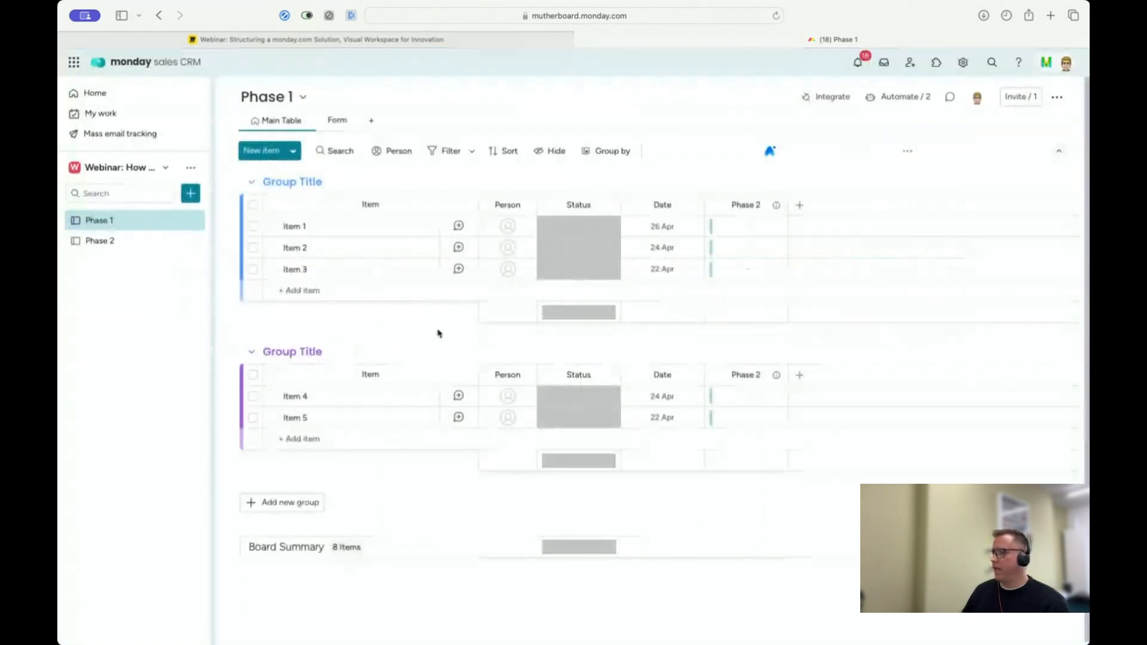
left_click(571, 229)
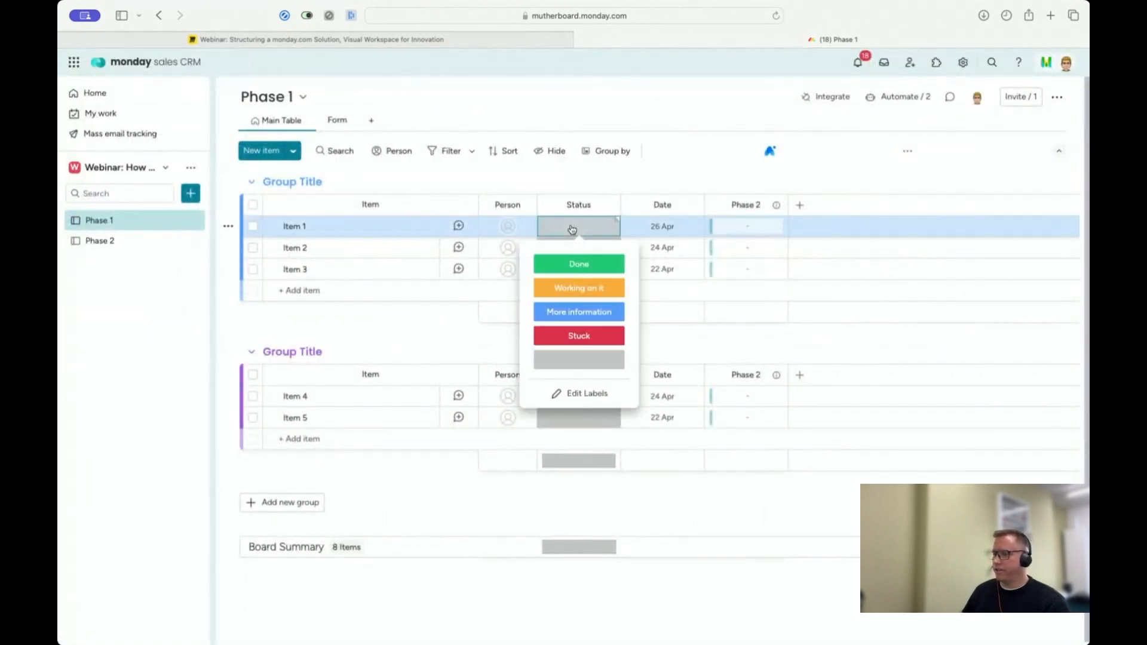
left_click(575, 270)
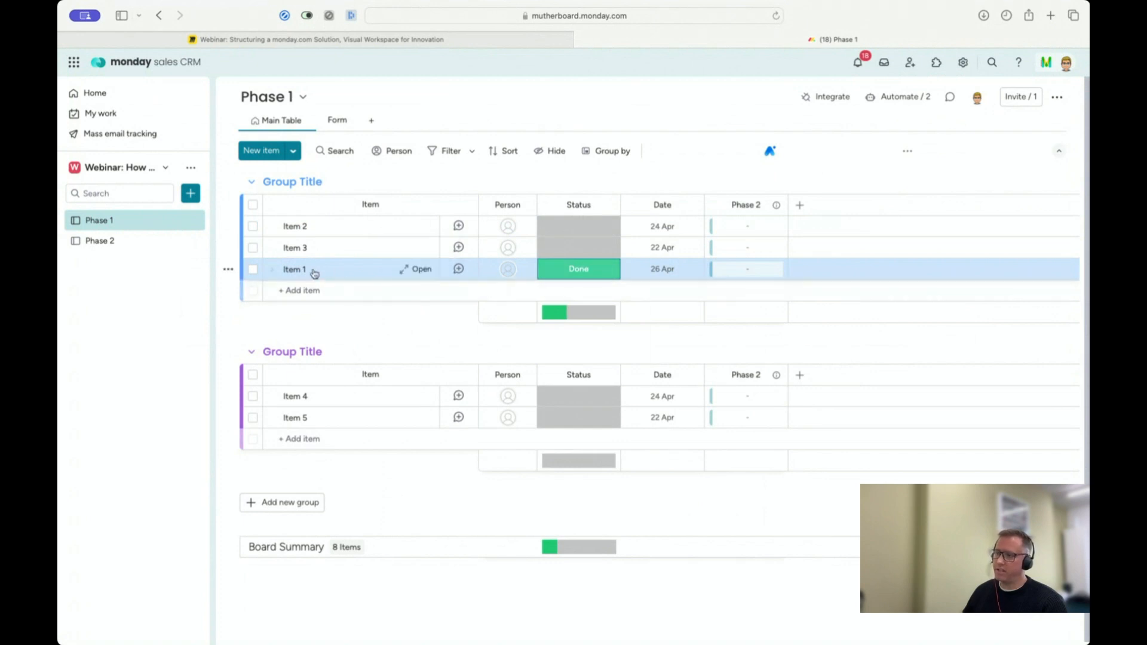
left_click(117, 247)
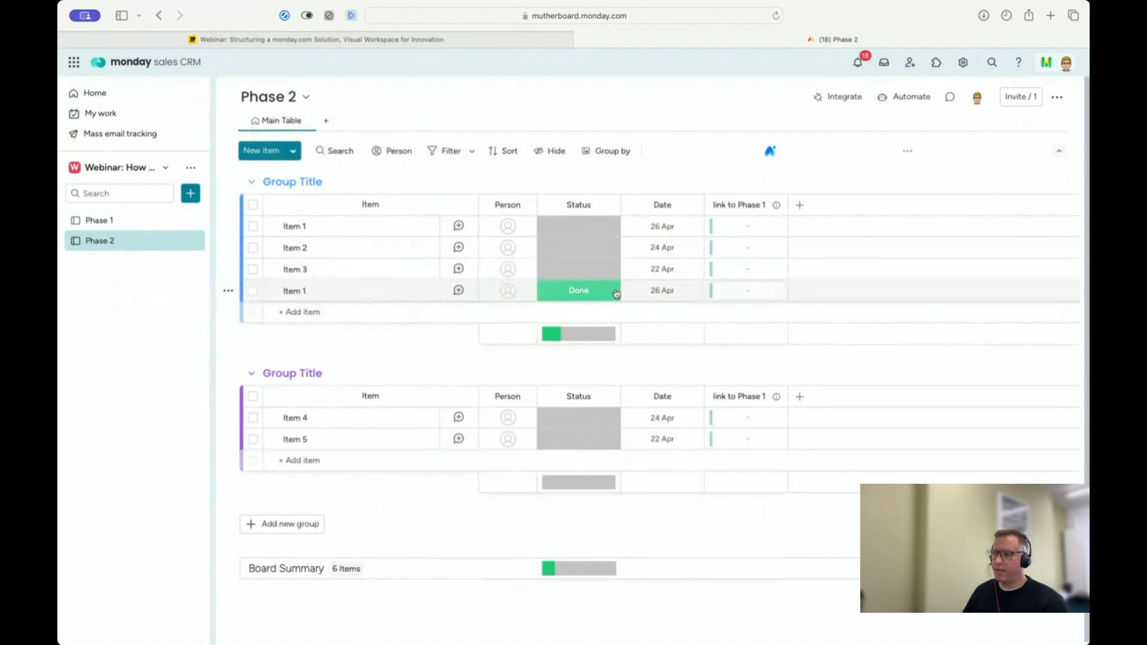
Step: Add a new group named "Qualified Leads" to the Phase 1 board
left_click(130, 222)
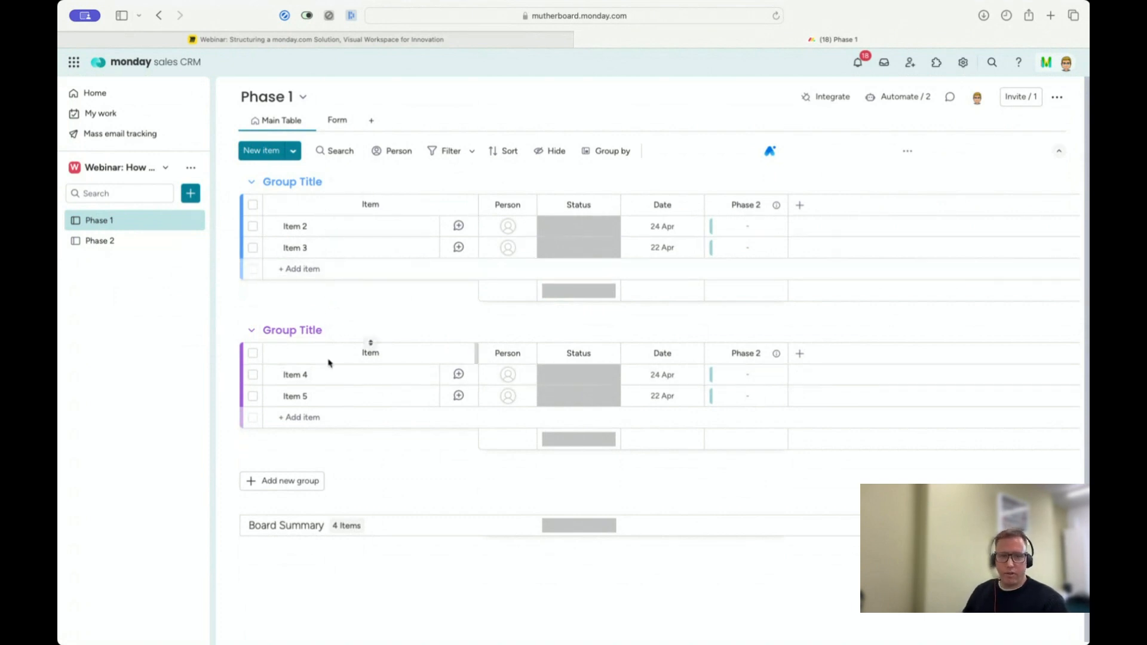
left_click(275, 492)
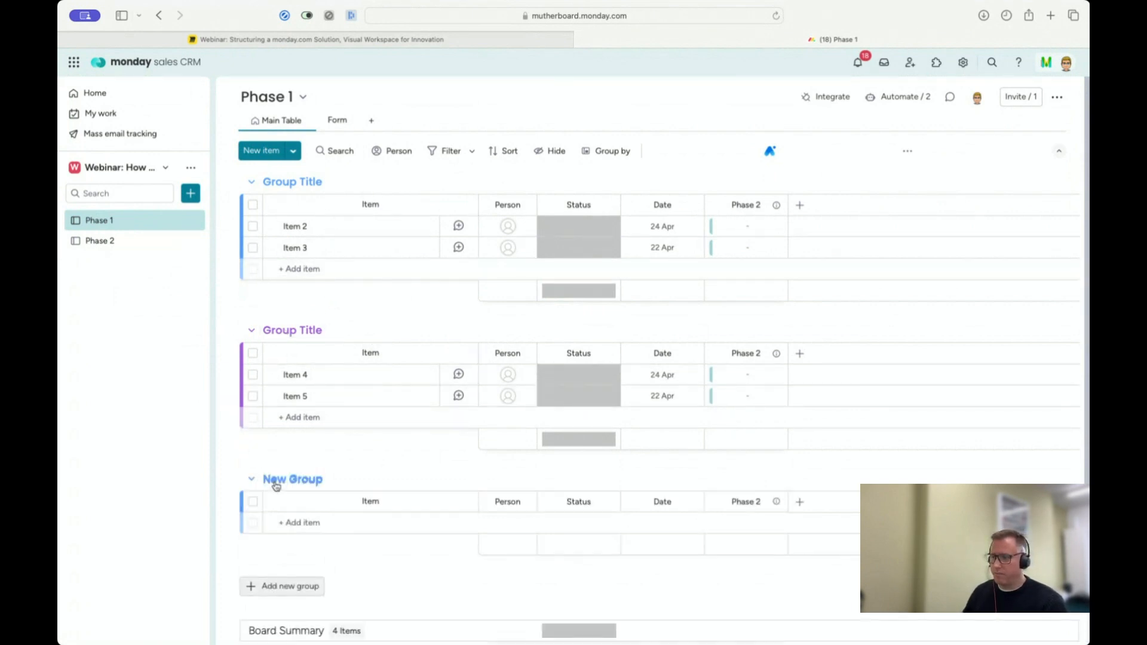
left_click(287, 479)
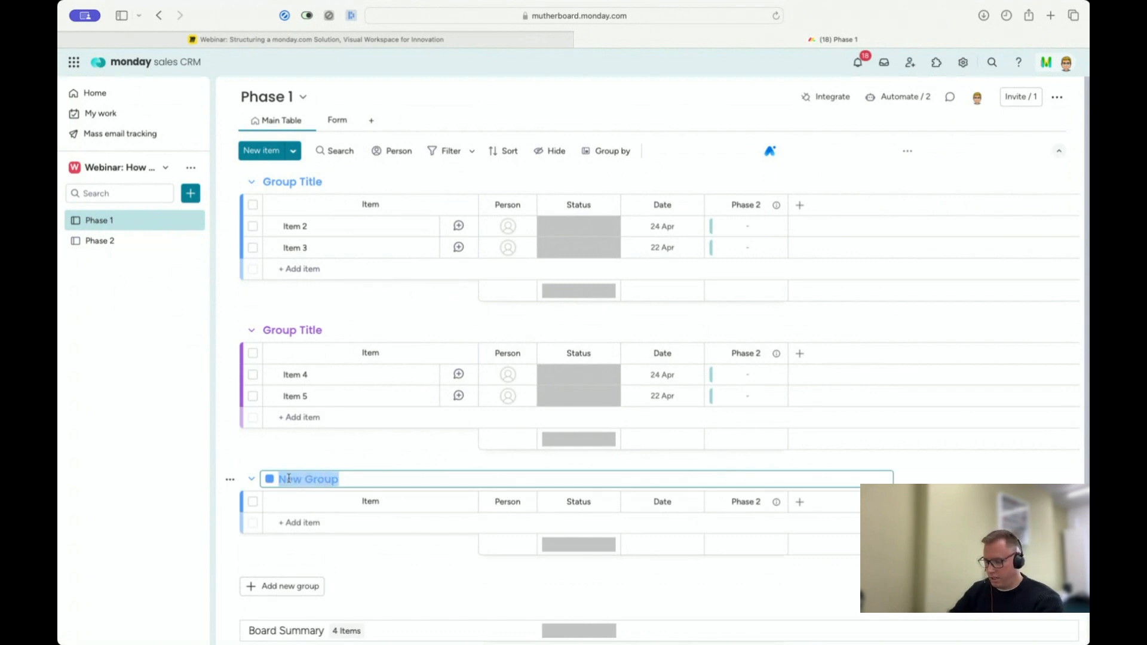
type("Qualified LEads")
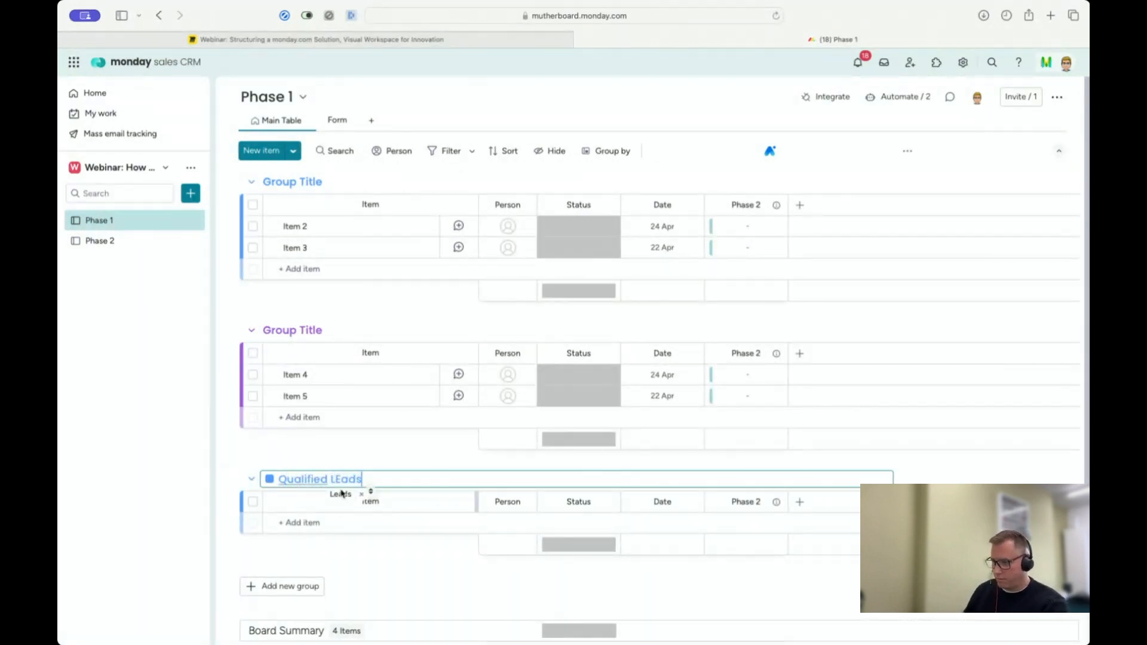
left_click(340, 494)
key("Return")
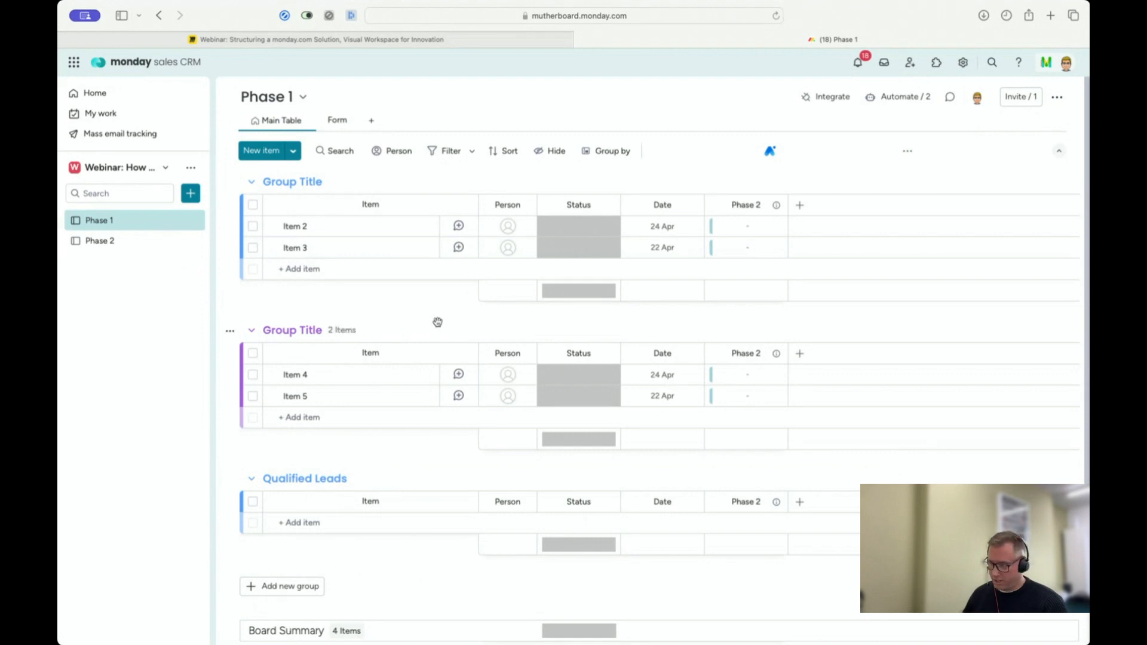
Step: Turn off the automation moving Done items to Phase 2 and choose the status-change template that creates an item in a board and connects boards
left_click(897, 97)
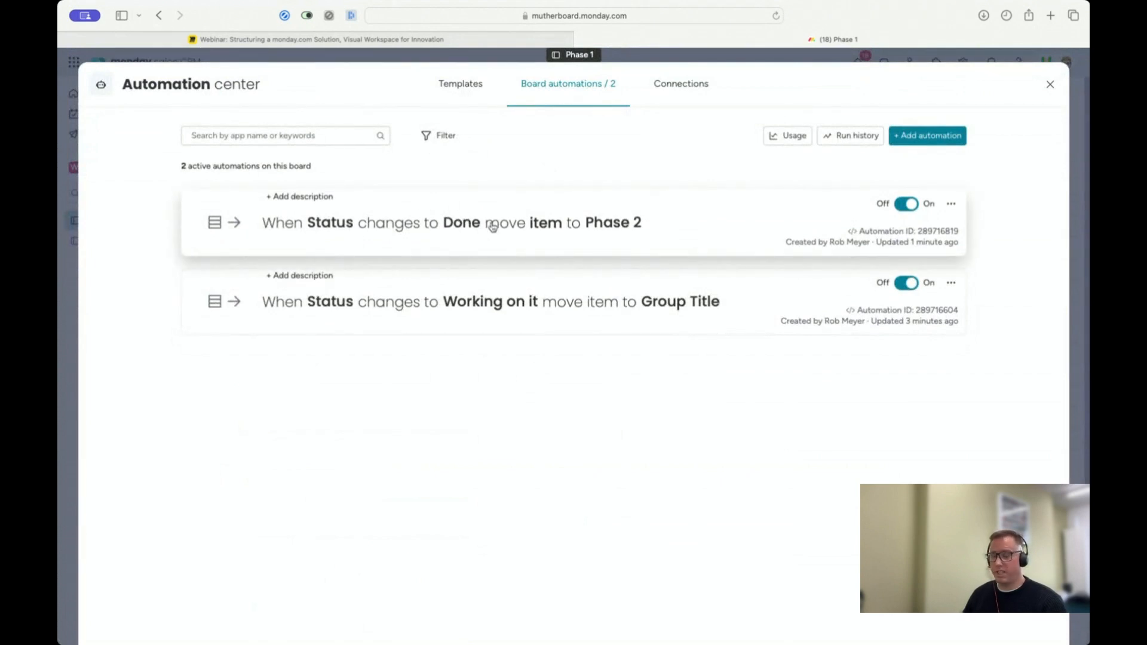
left_click(907, 205)
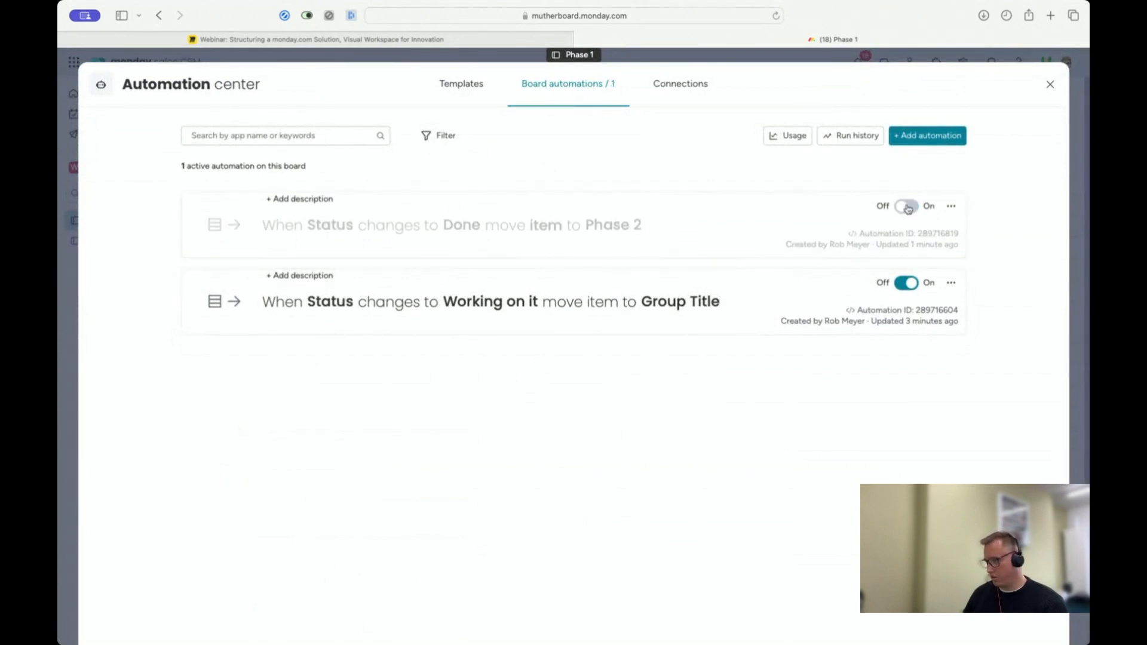
left_click(460, 86)
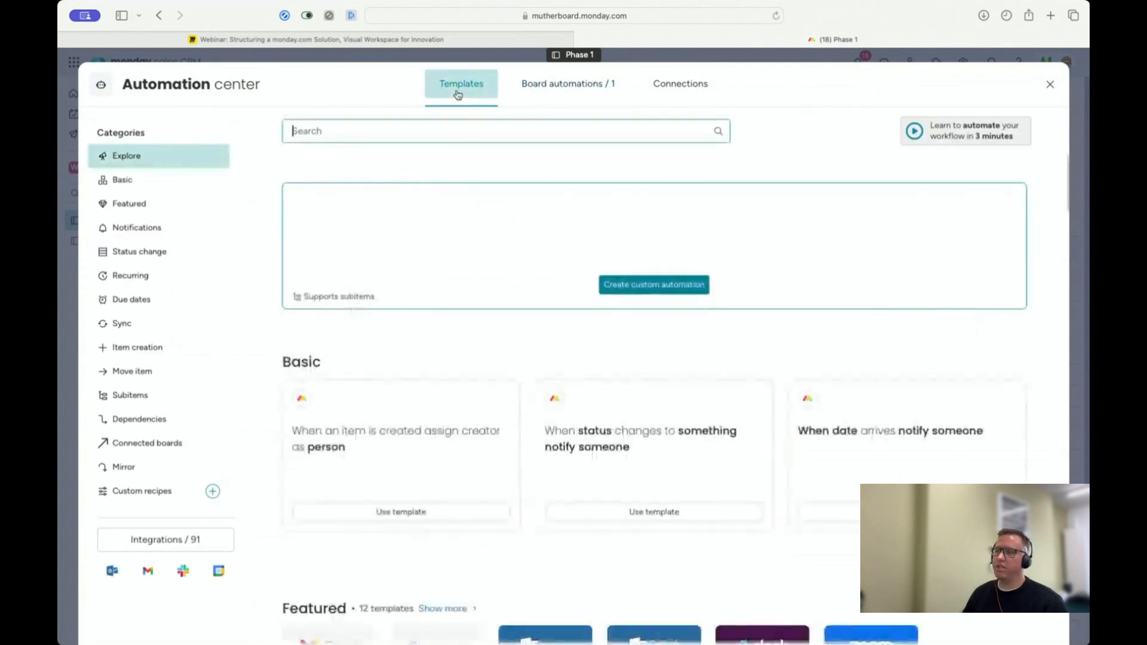
type("connect")
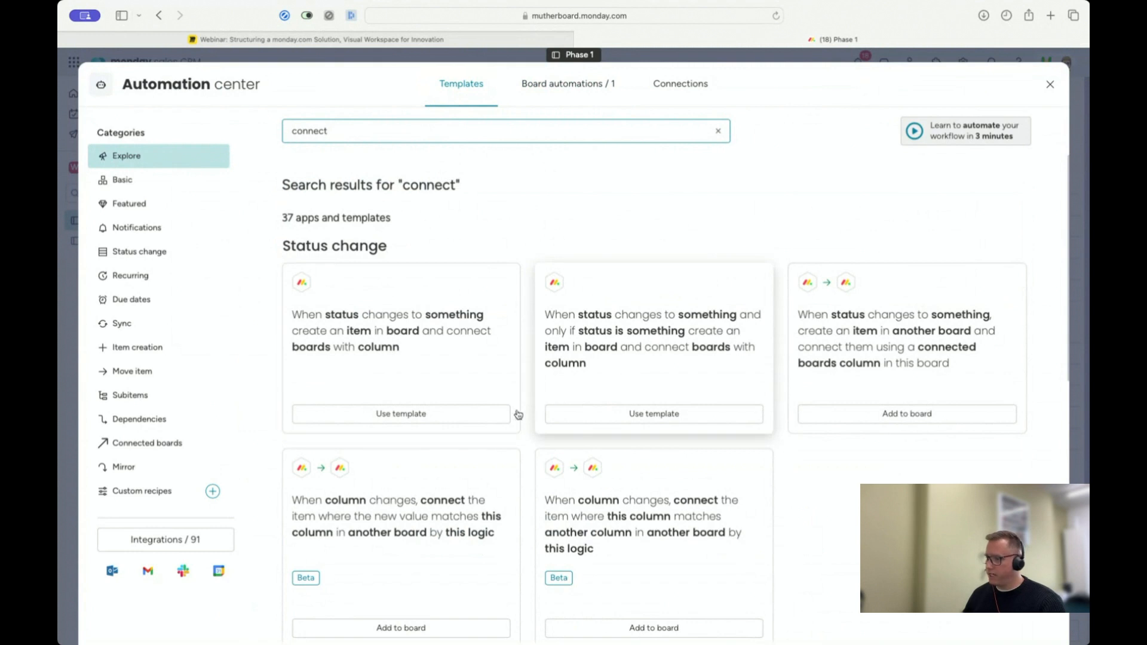
scroll(534, 400, "down", 7)
scroll(533, 400, "up", 5)
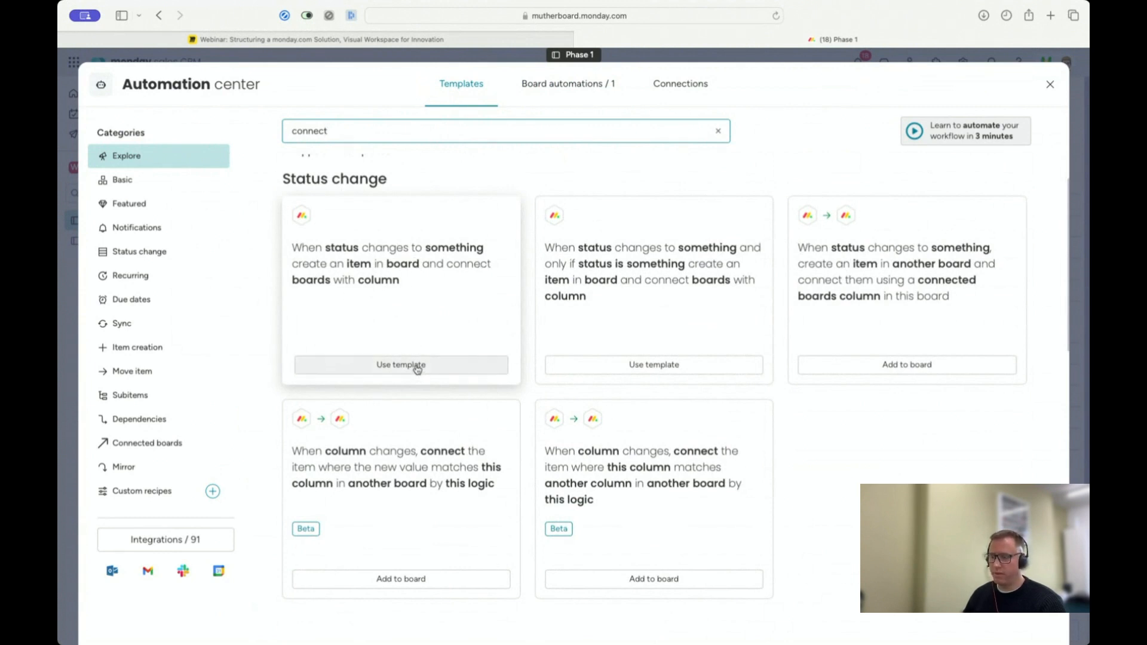
left_click(417, 369)
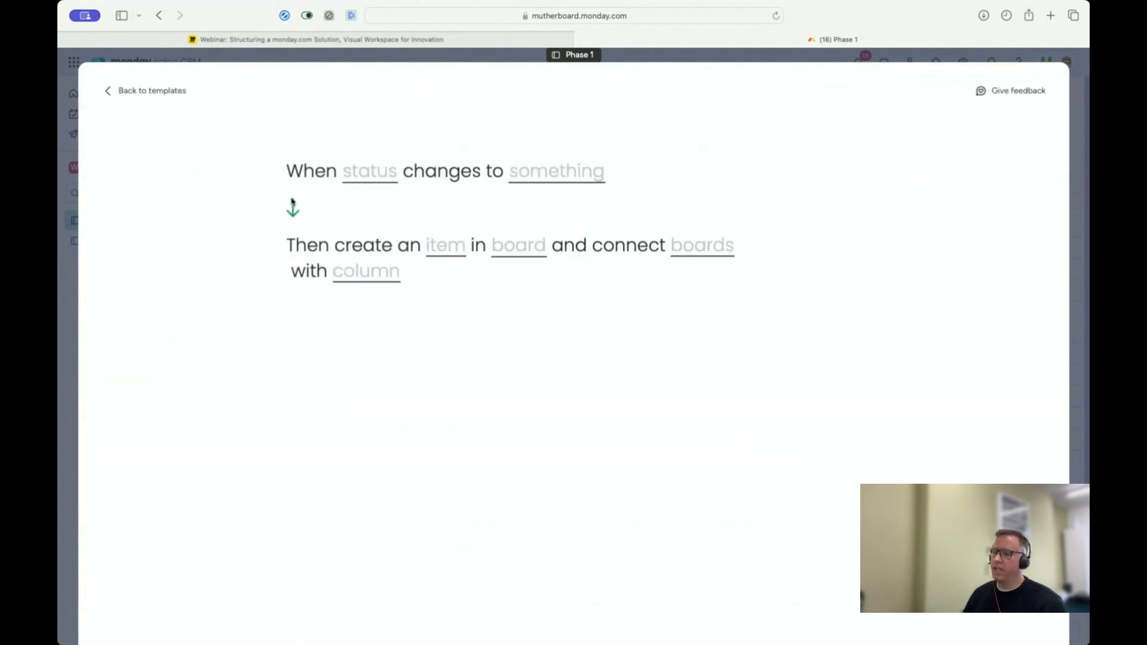
Step: Set the new automation's trigger to the Status column changing to Done
left_click(364, 177)
left_click(373, 219)
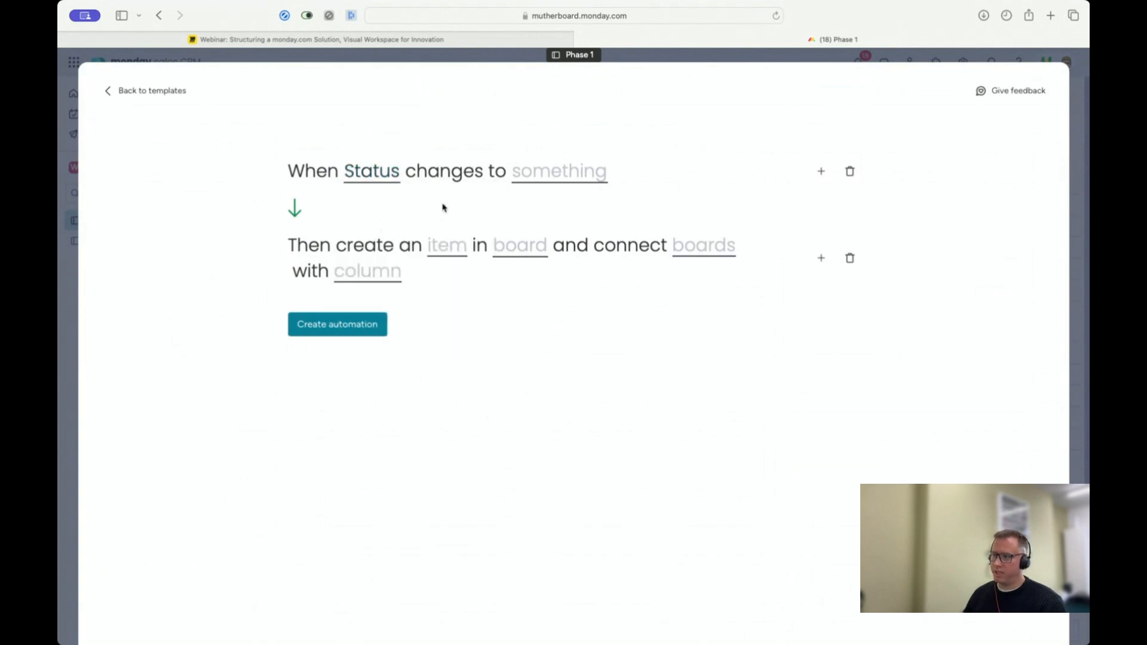
left_click(546, 179)
left_click(547, 244)
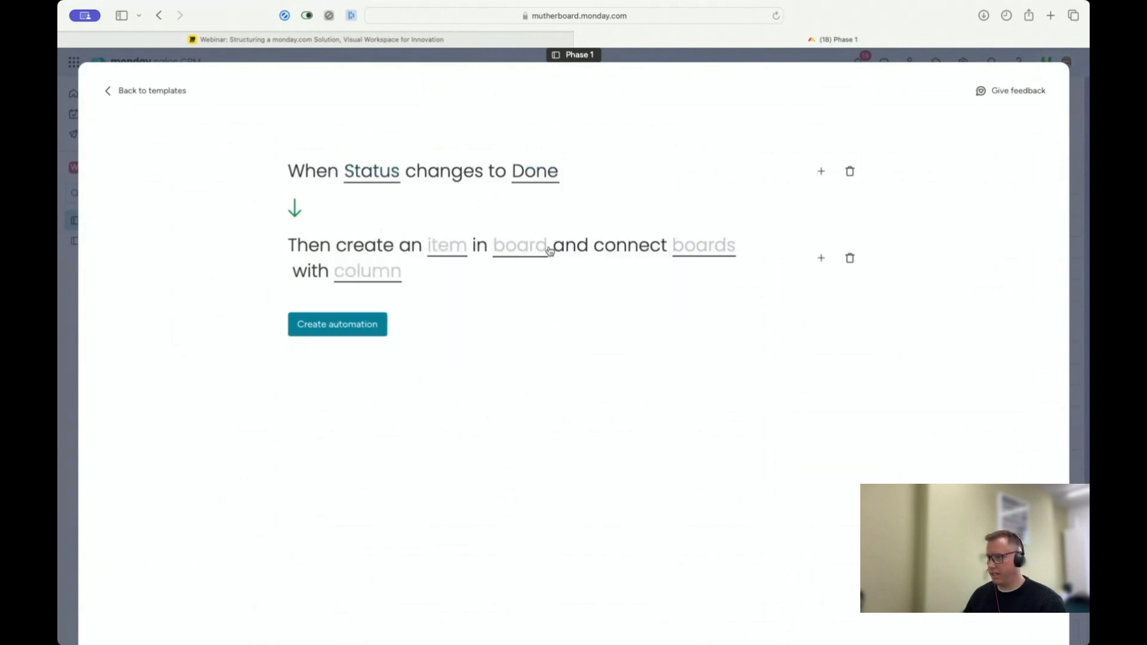
Step: Set the action to create the item in Phase 2 and connect the Phase 1 and Phase 2 boards with the Phase 2 column
left_click(535, 253)
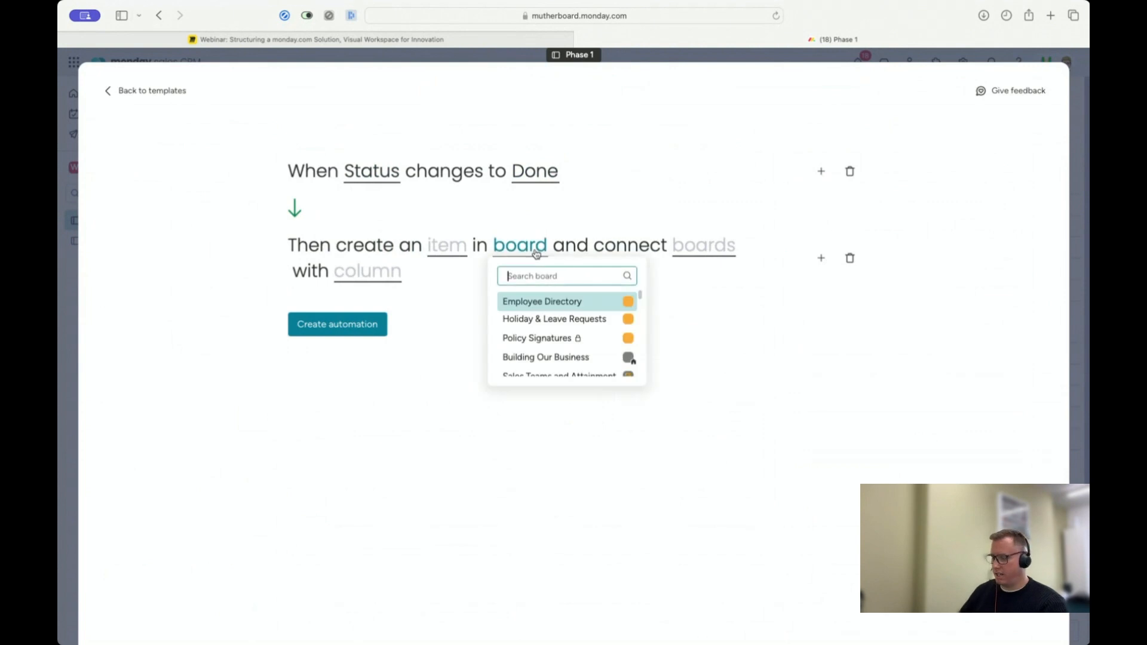
type("R")
type("hase")
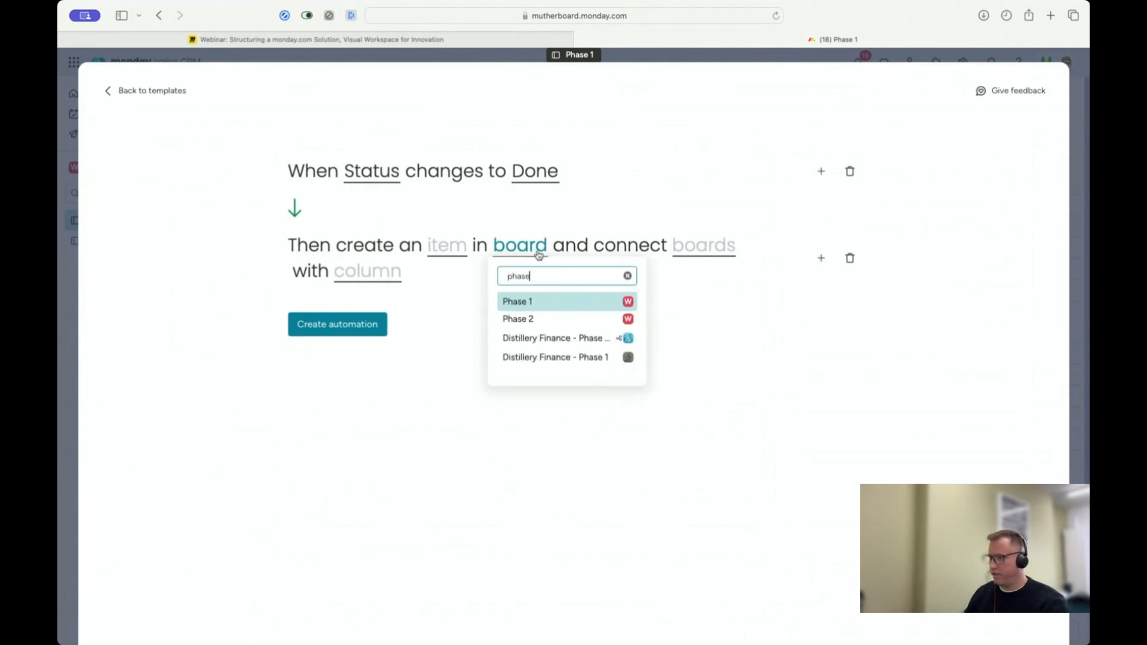
left_click(534, 318)
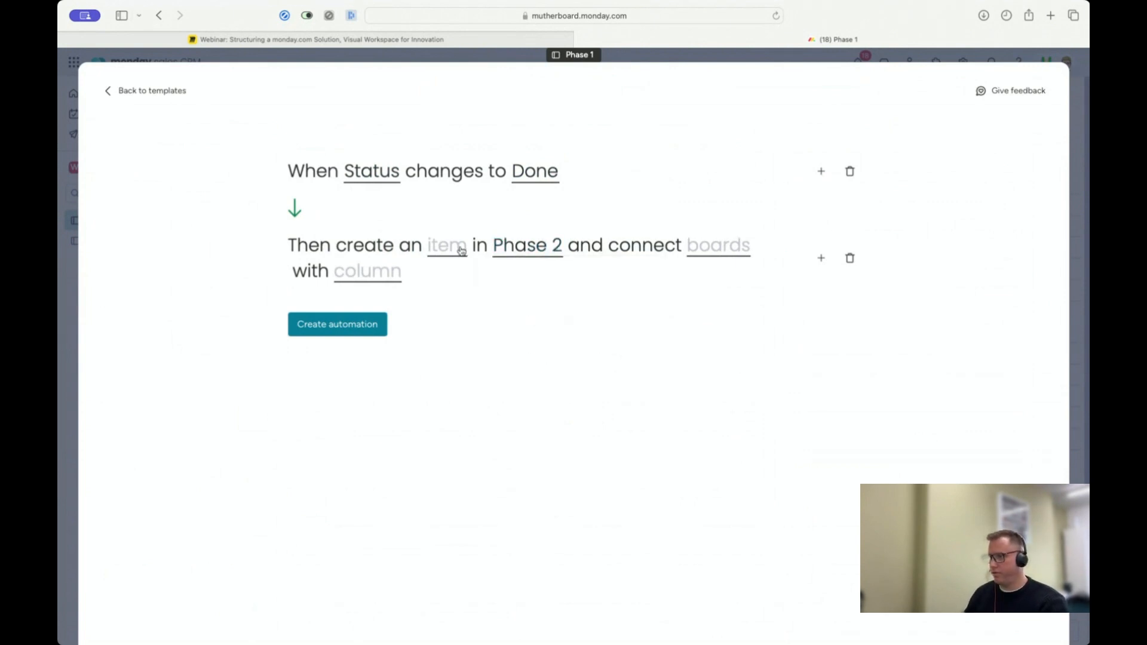
left_click(734, 247)
left_click(727, 344)
left_click(463, 273)
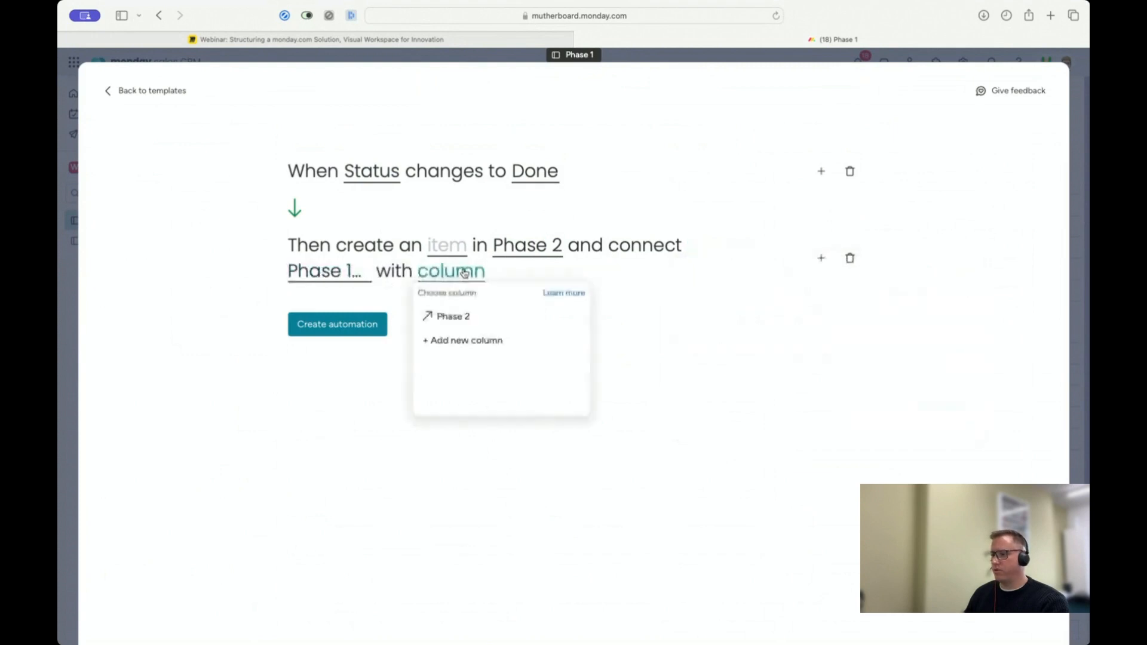
left_click(455, 323)
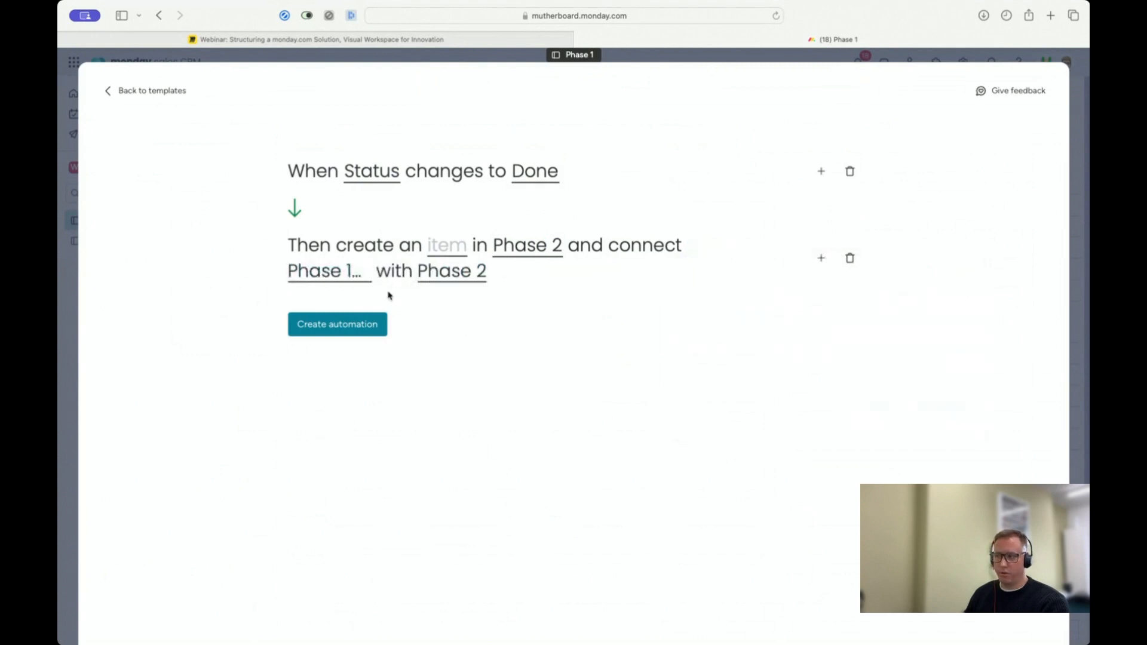
Step: Clear the Status mapping for the item created in Phase 2 and create the connecting automation
left_click(442, 247)
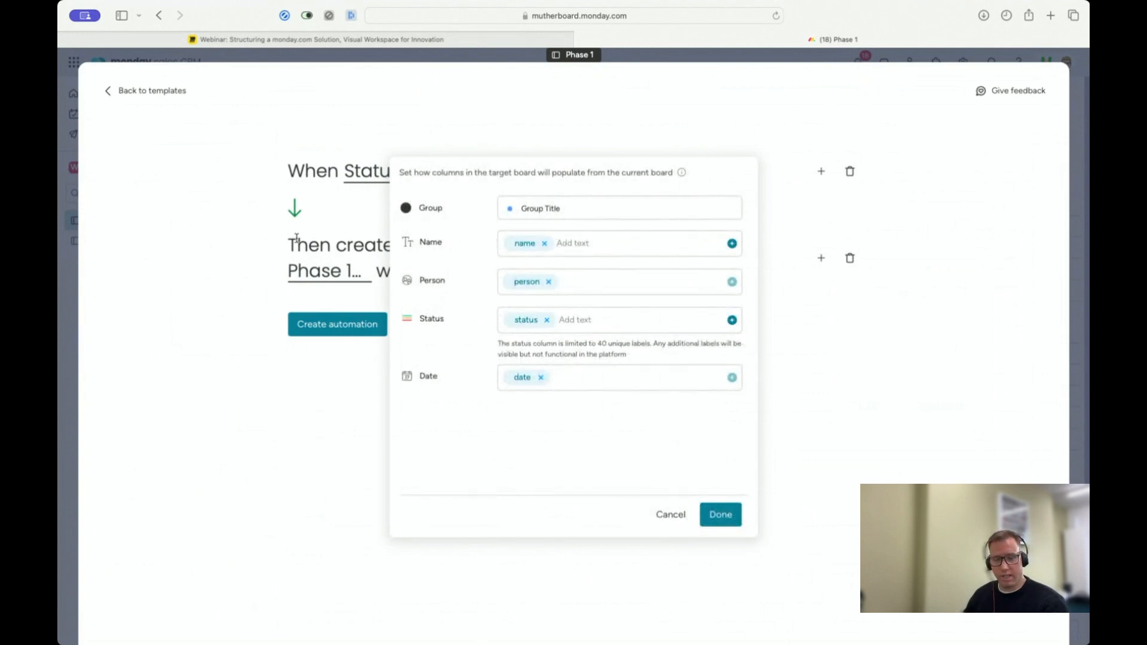
left_click(548, 320)
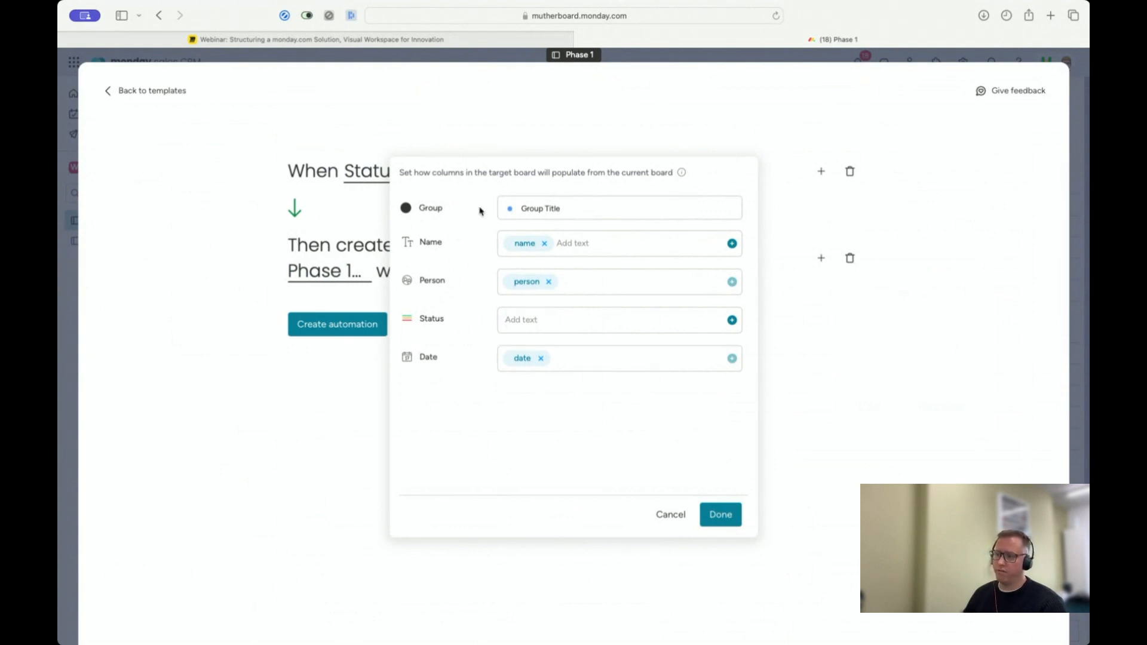
left_click(733, 516)
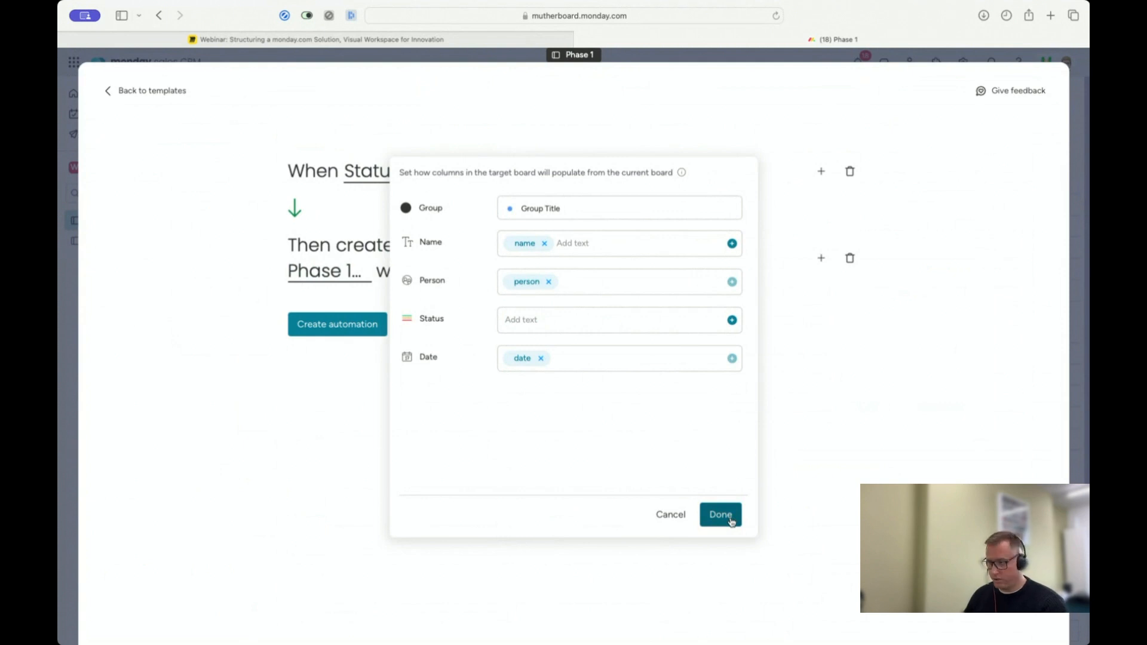
left_click(731, 521)
left_click(345, 330)
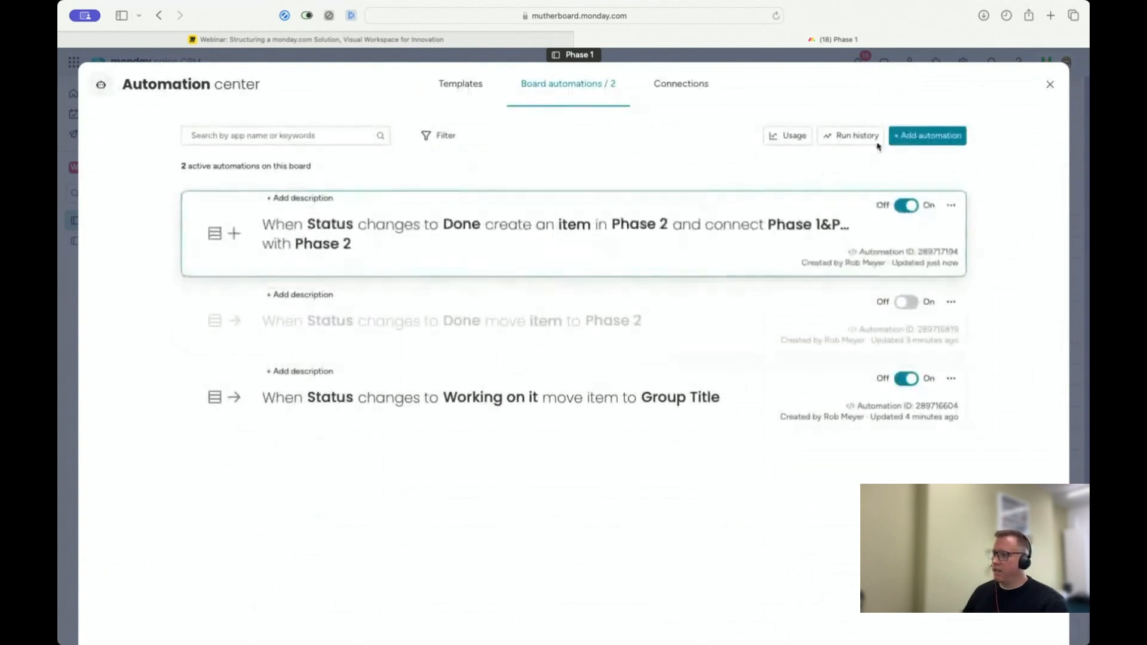
Step: Close the automation center and set Item 2's status to Done on the Phase 1 board
left_click(1049, 84)
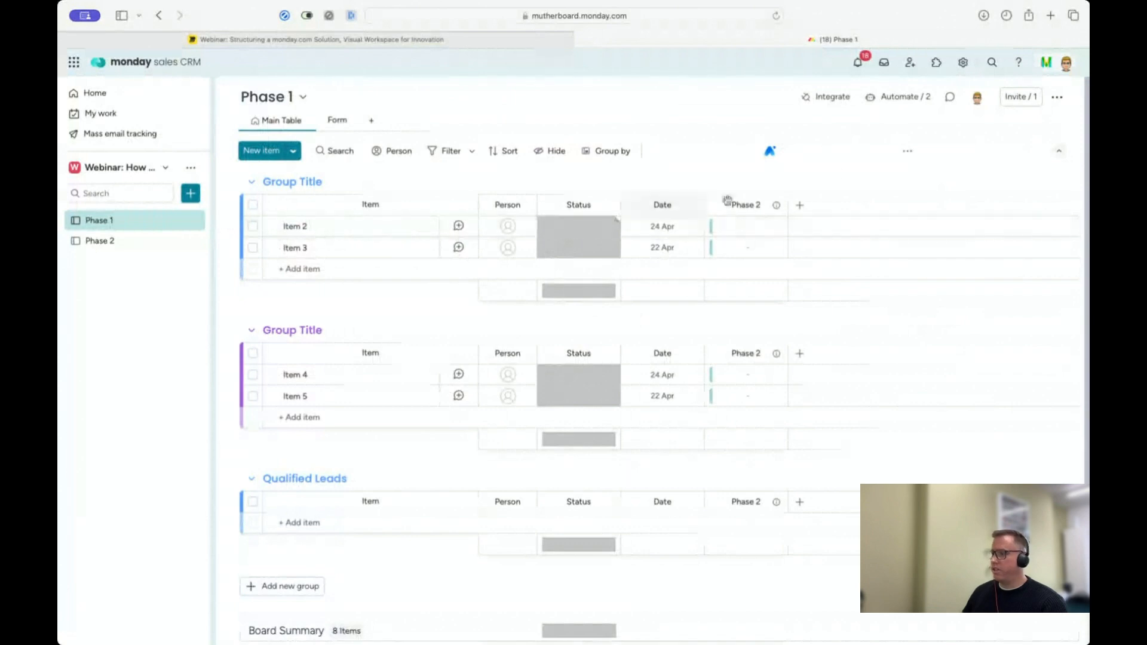
left_click(600, 232)
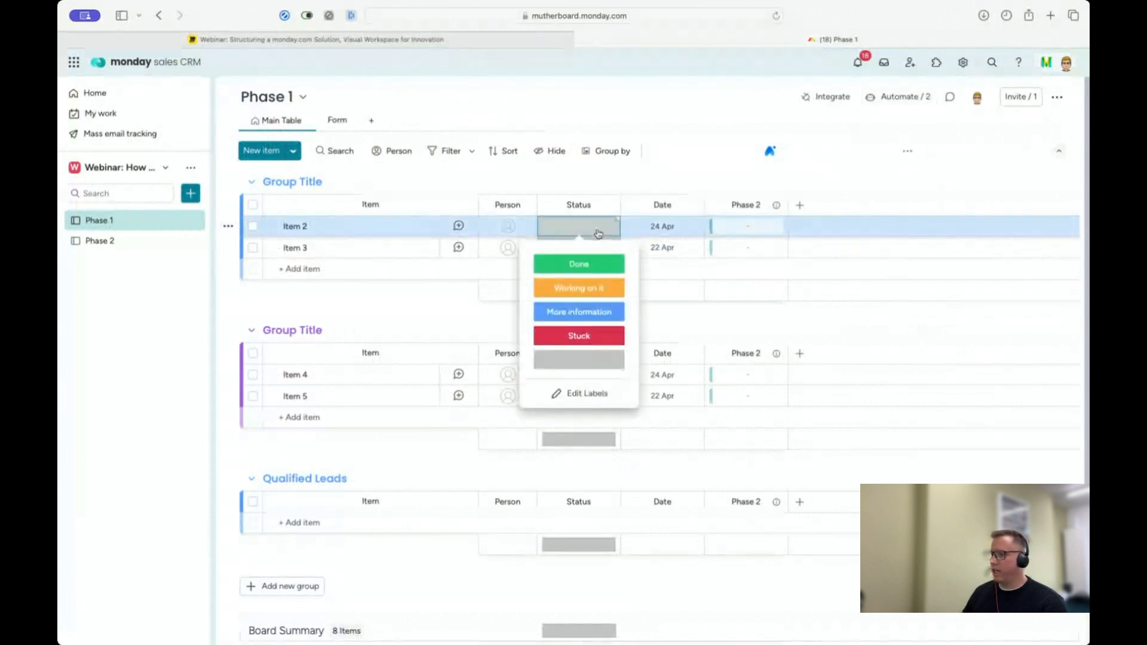
left_click(585, 266)
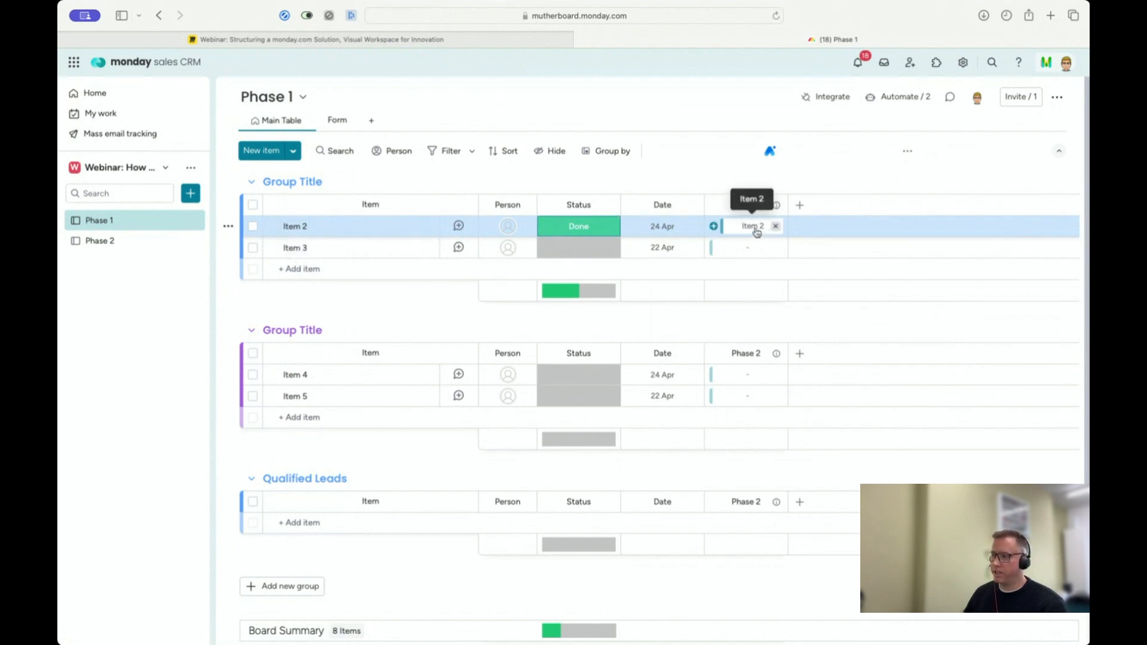
Step: Check the Phase 2 board for the new Item 2 and view the Phase 1 item it is linked to
left_click(117, 241)
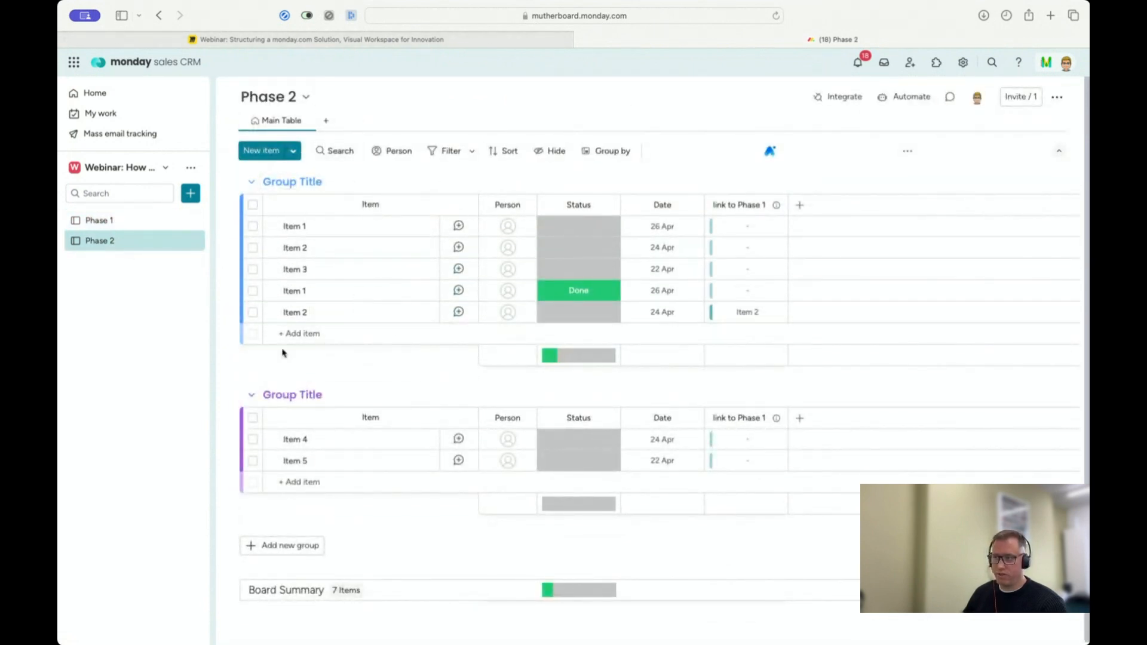
left_click(746, 311)
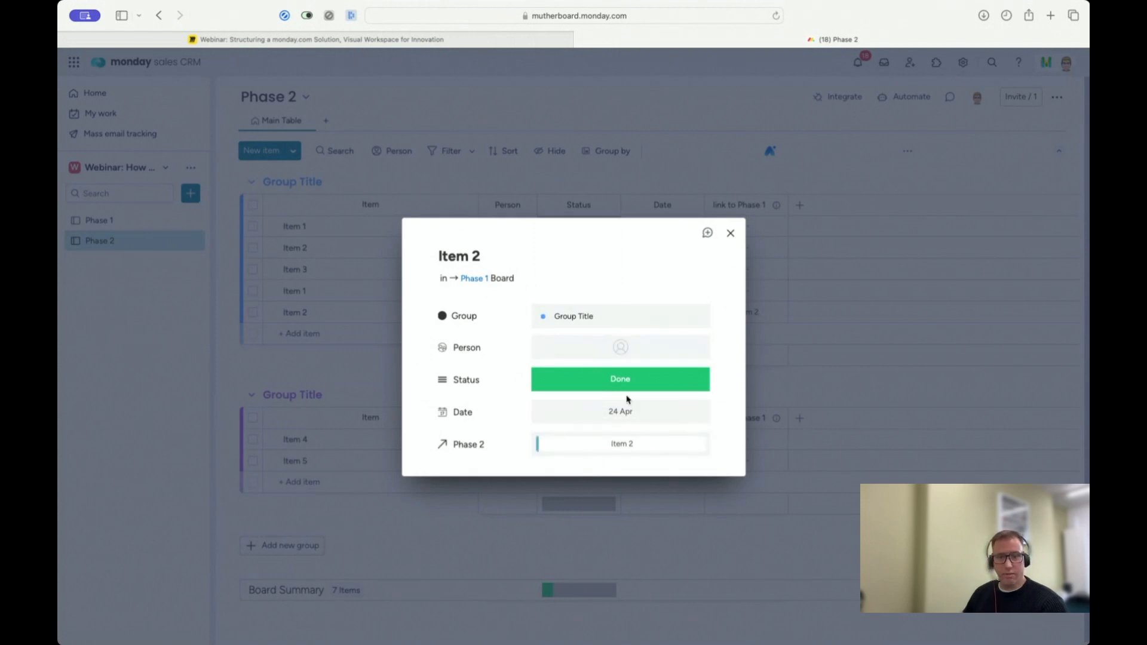
left_click(730, 233)
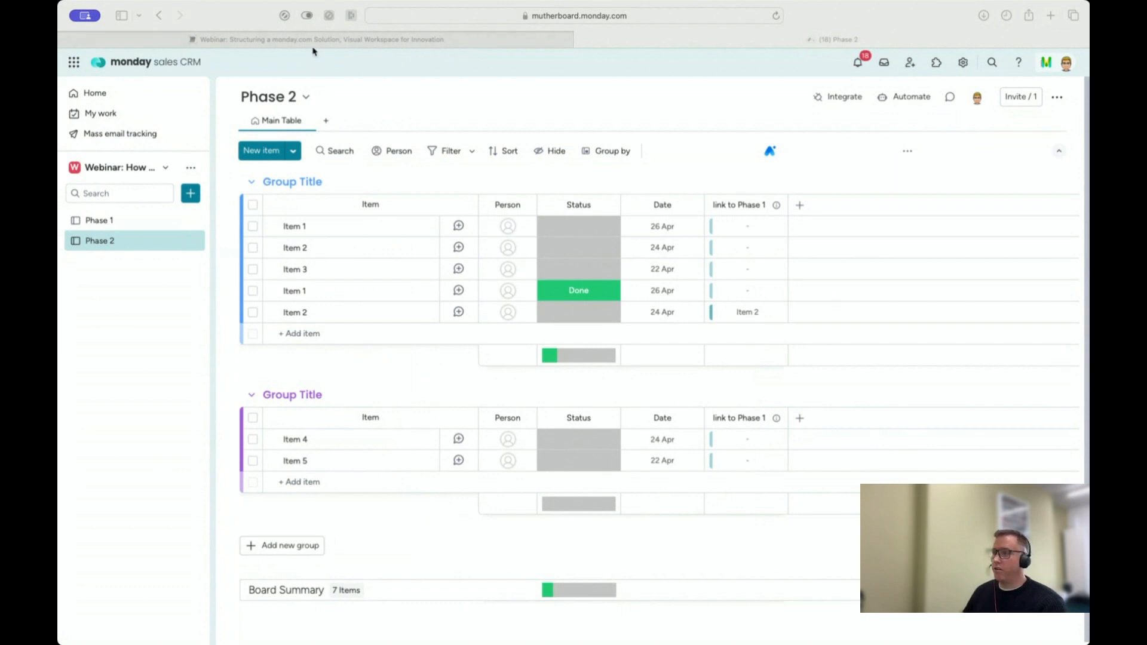
left_click(756, 204)
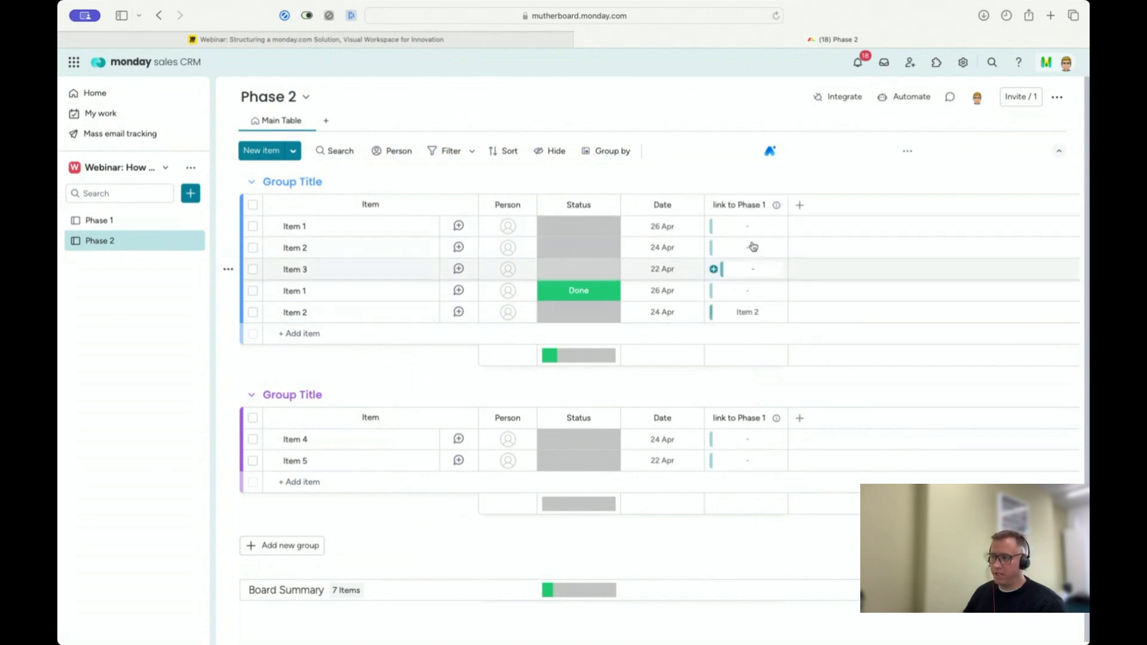
Step: Switch to the Miro board and examine the Connect Boards diagrams and their automation templates
left_click(265, 39)
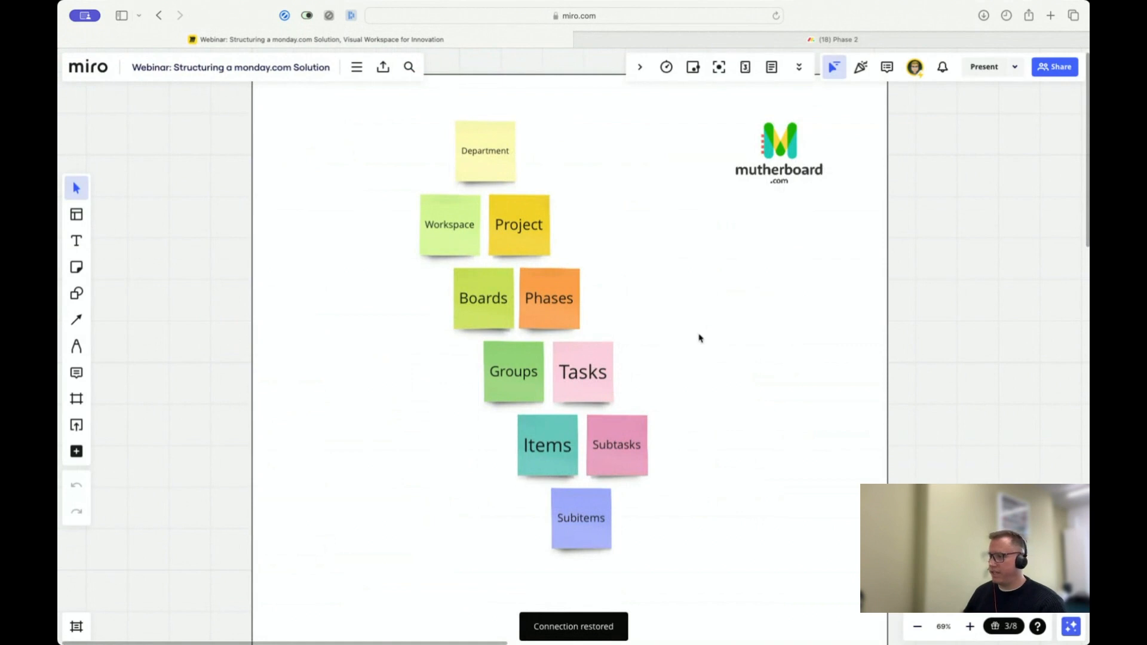
scroll(700, 336, "right", 15)
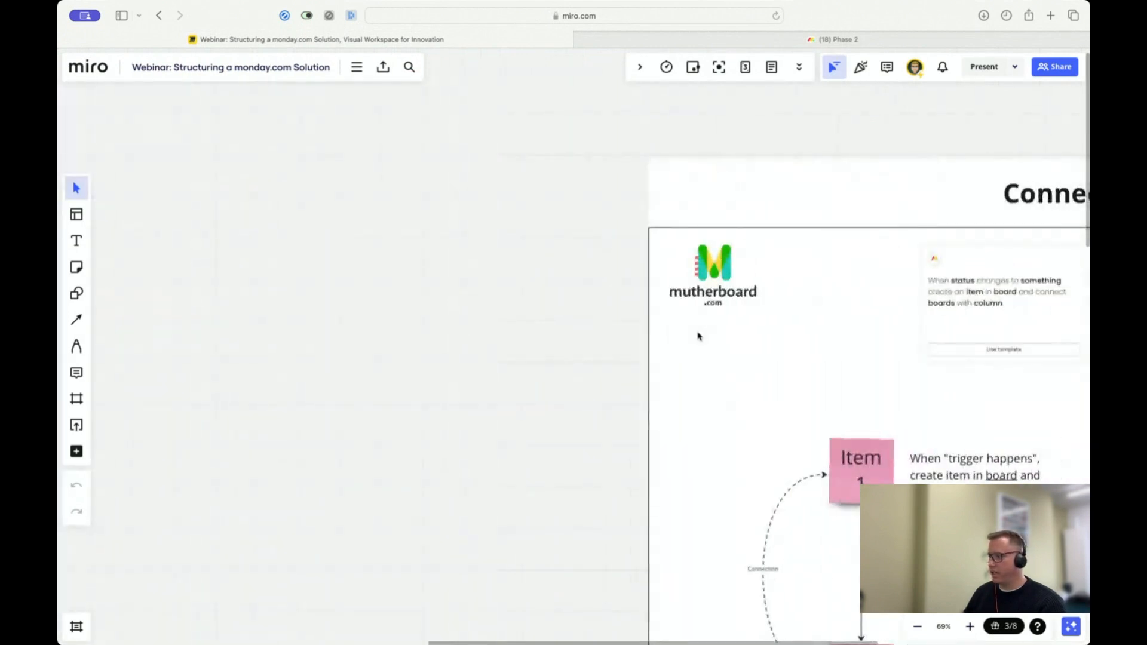
scroll(698, 336, "right", 10)
scroll(687, 334, "right", 2)
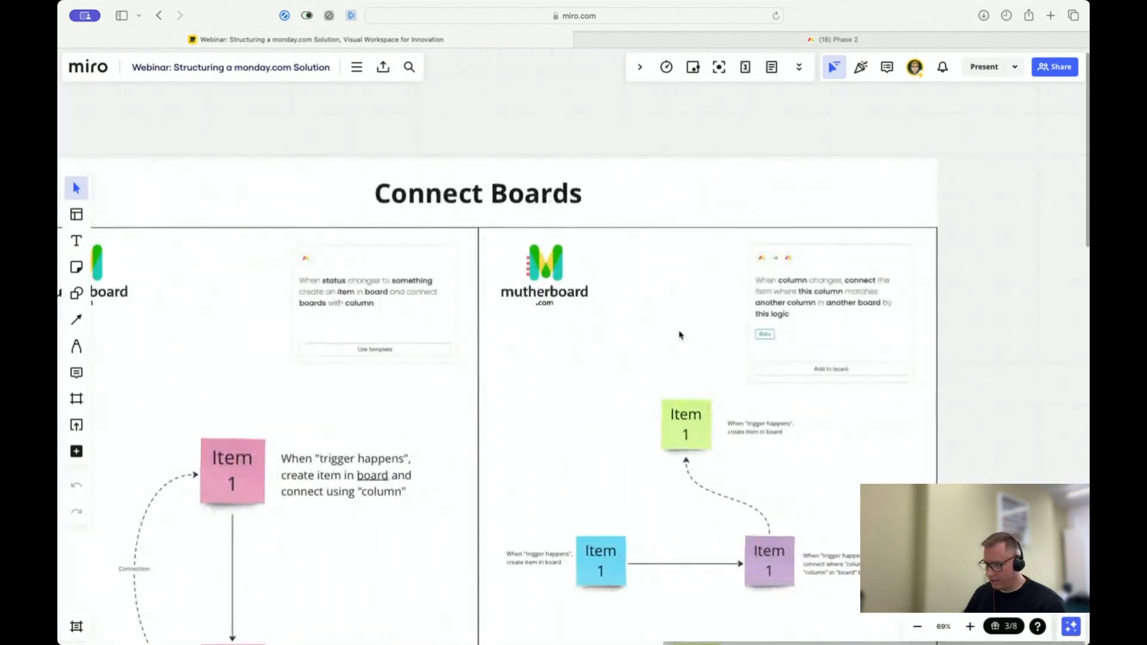
scroll(675, 333, "left", 10)
scroll(649, 367, "down", 3)
scroll(649, 367, "down", 1)
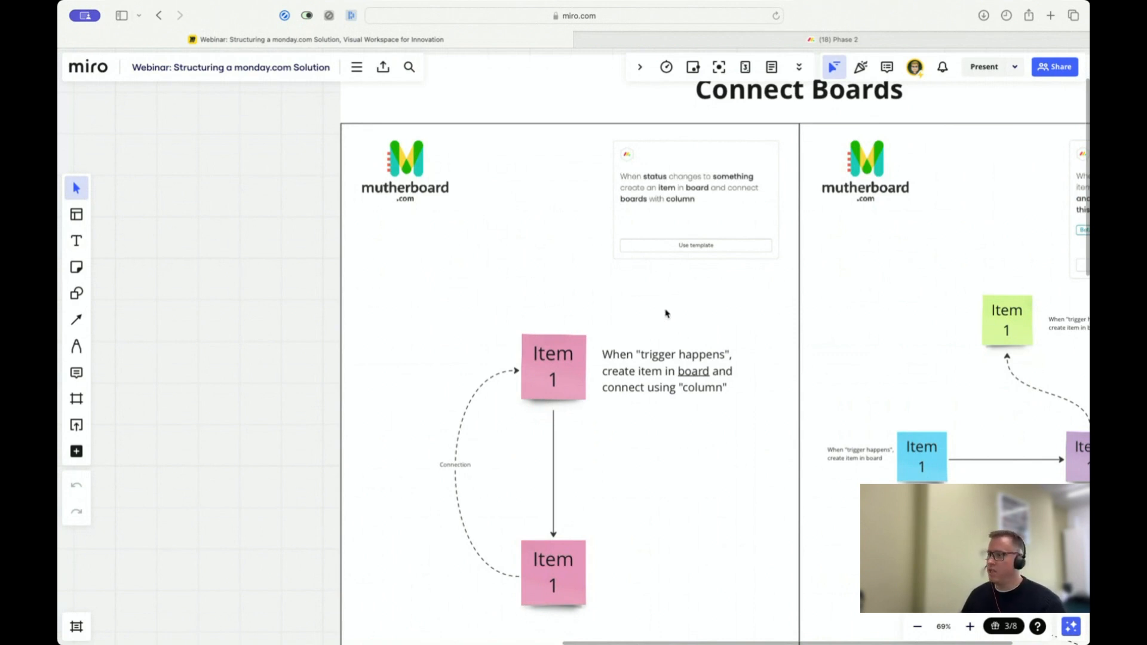
scroll(665, 316, "right", 3)
left_click(605, 190)
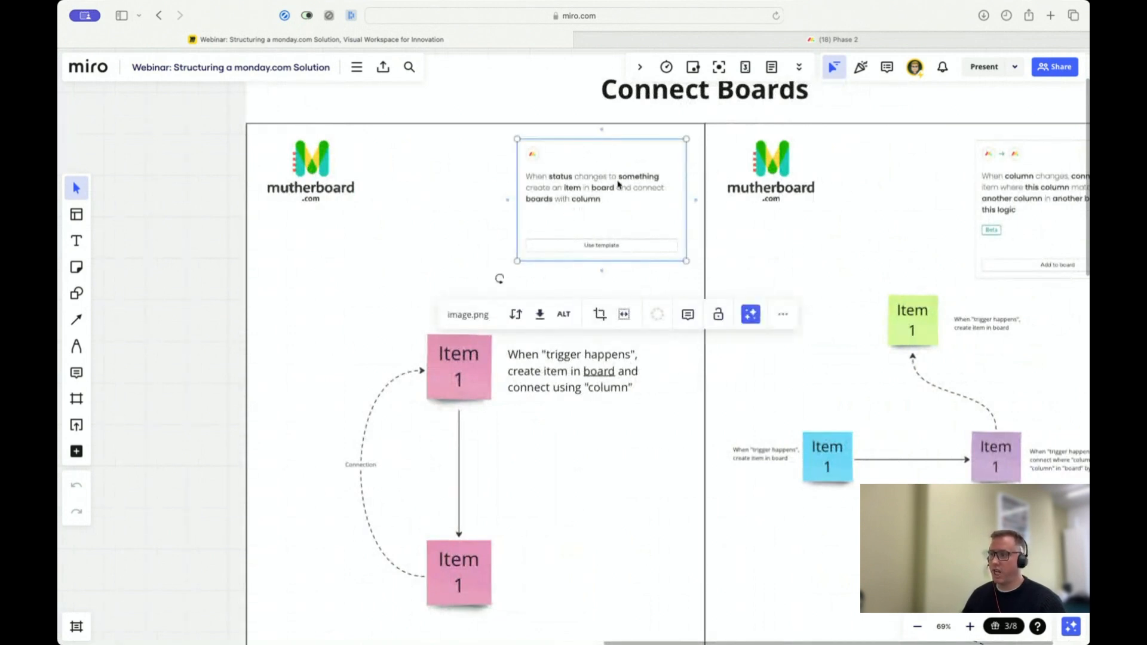
left_click(371, 299)
scroll(591, 393, "down", 2)
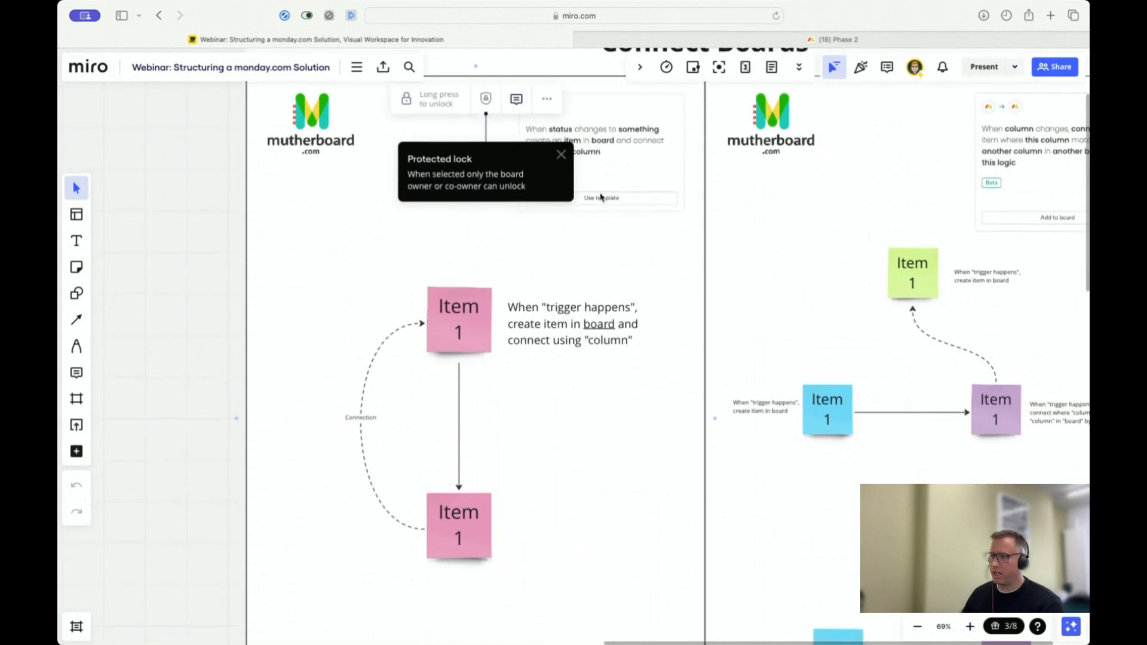
left_click(561, 155)
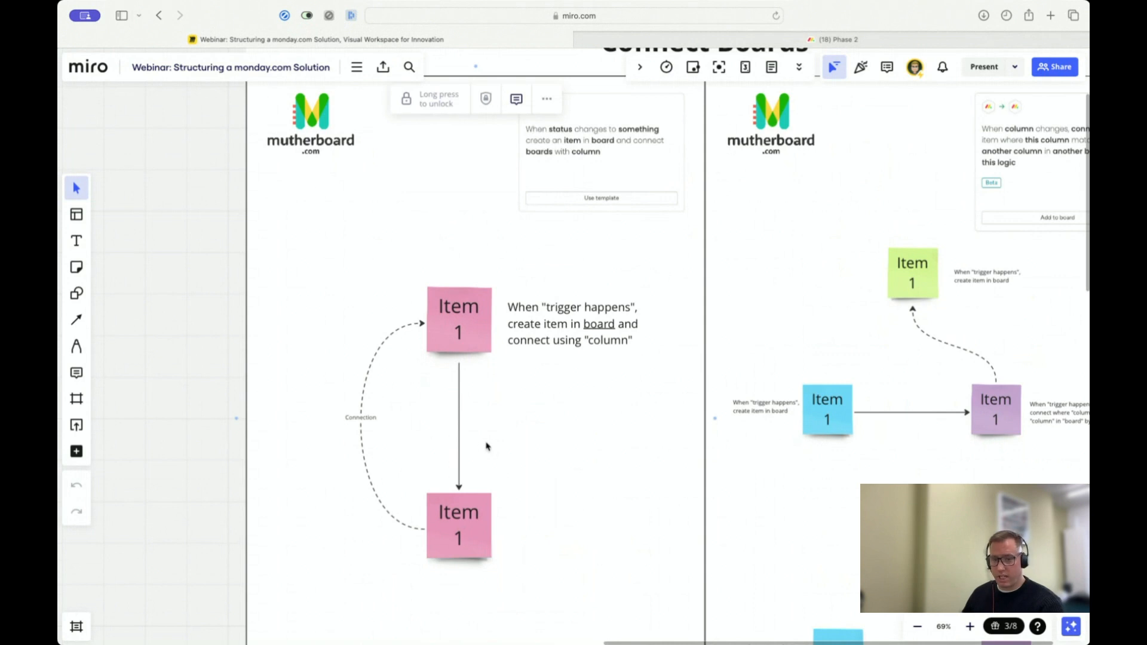
scroll(546, 430, "right", 6)
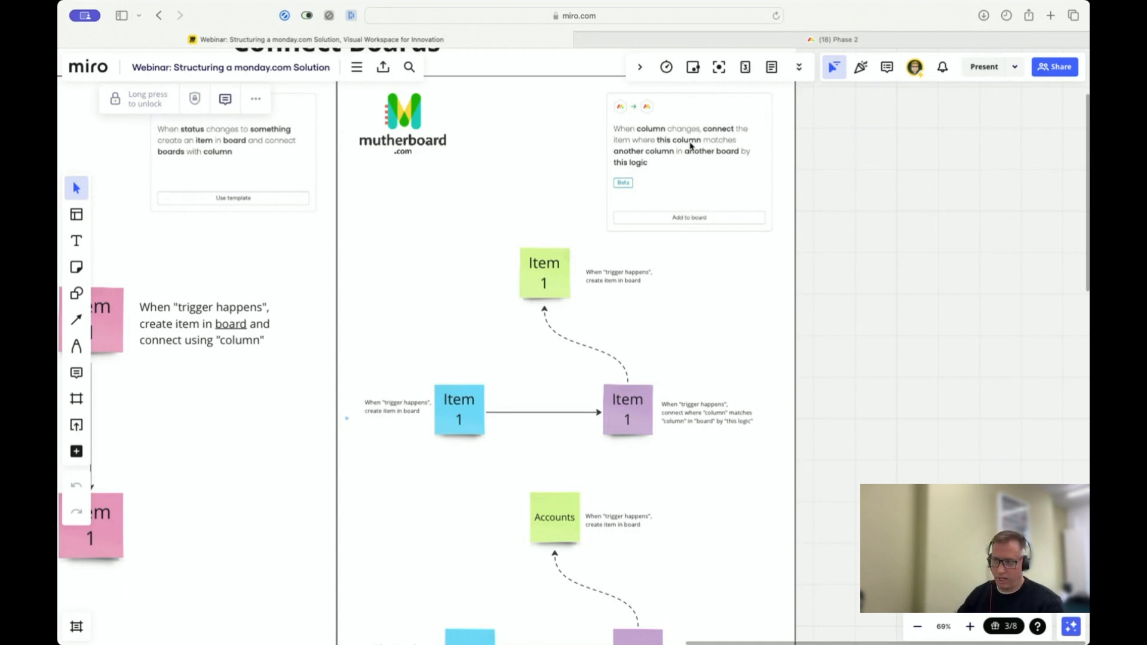
Step: Rename the upper pink sticky note in the two-item connection diagram to Phase 1
scroll(489, 389, "left", 6)
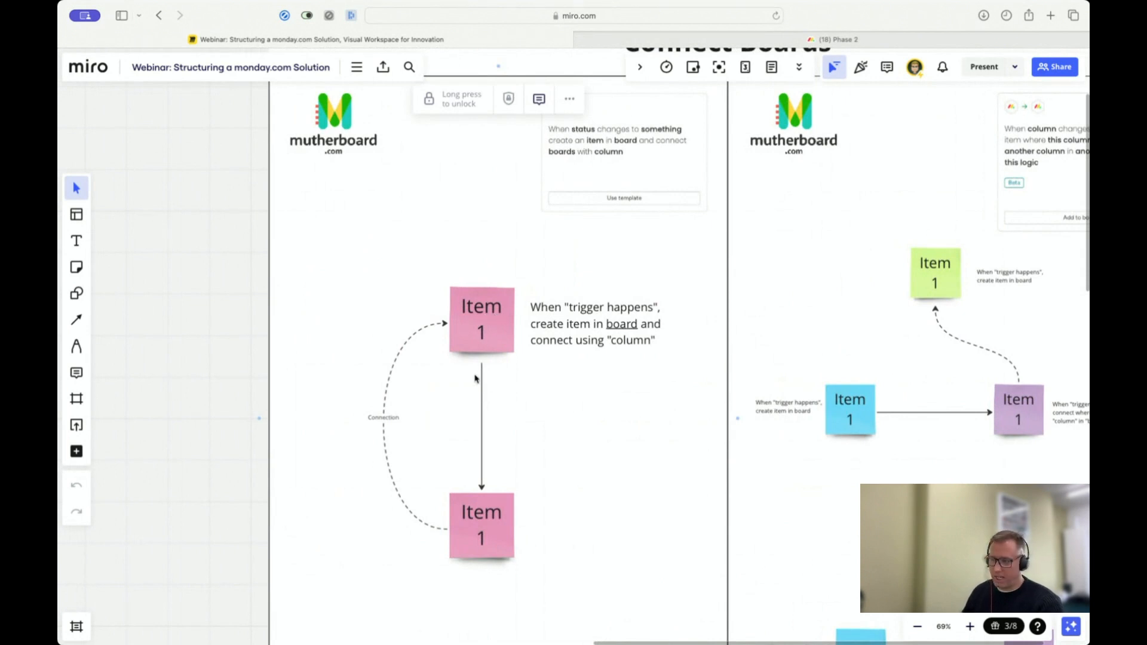
left_click(480, 320)
left_click(479, 309)
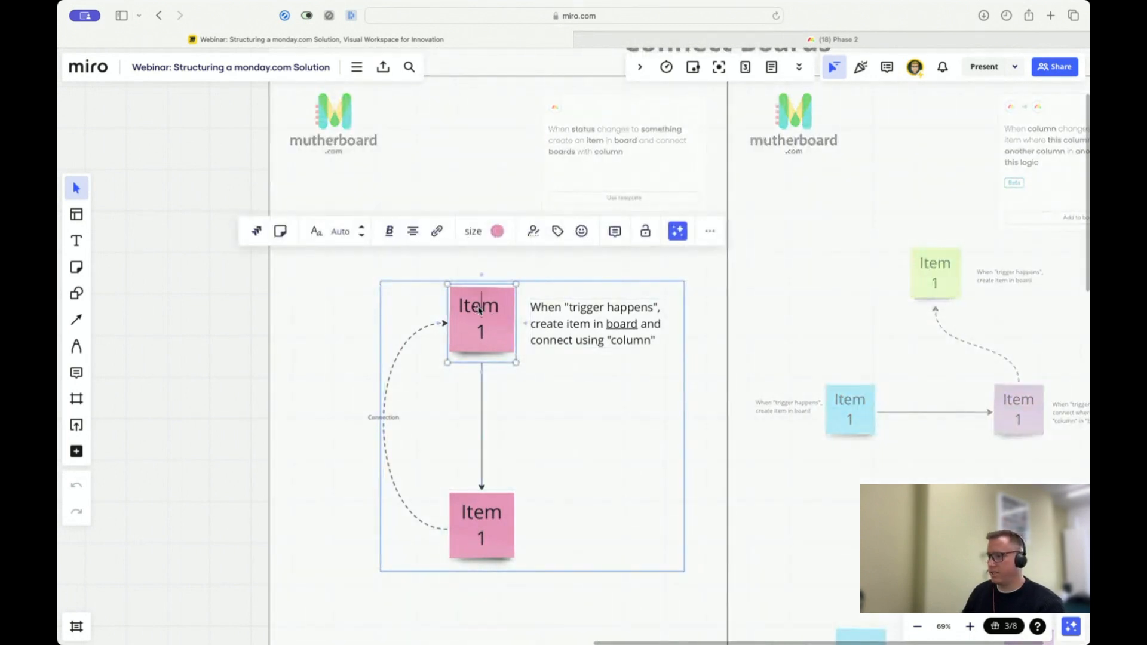
double_click(480, 307)
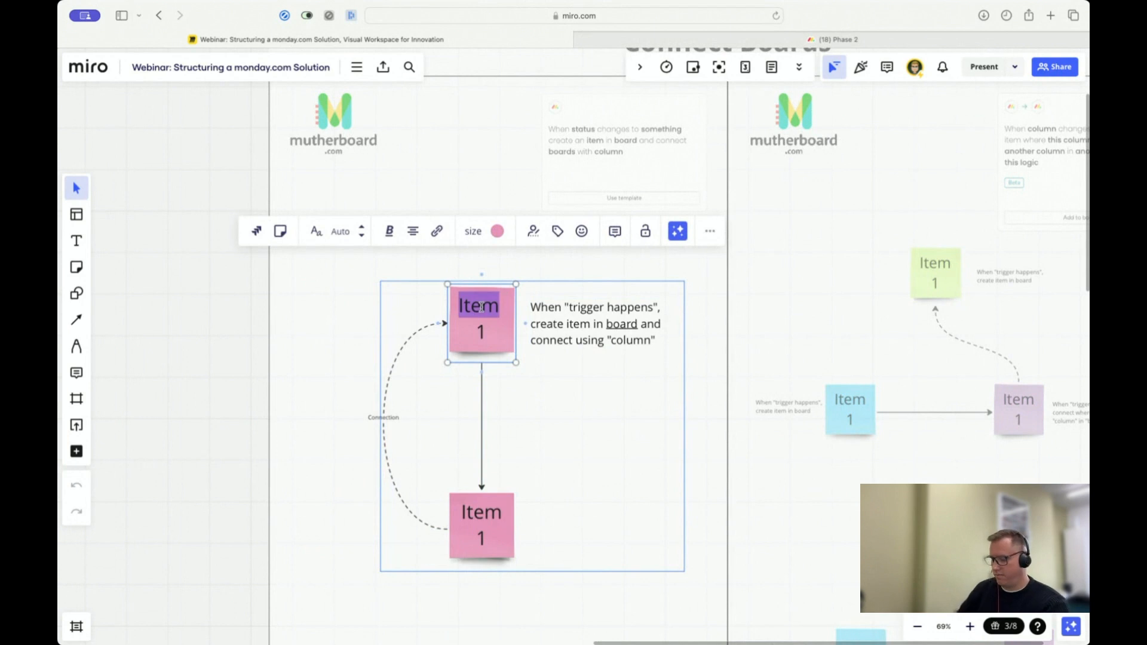
type("Phase")
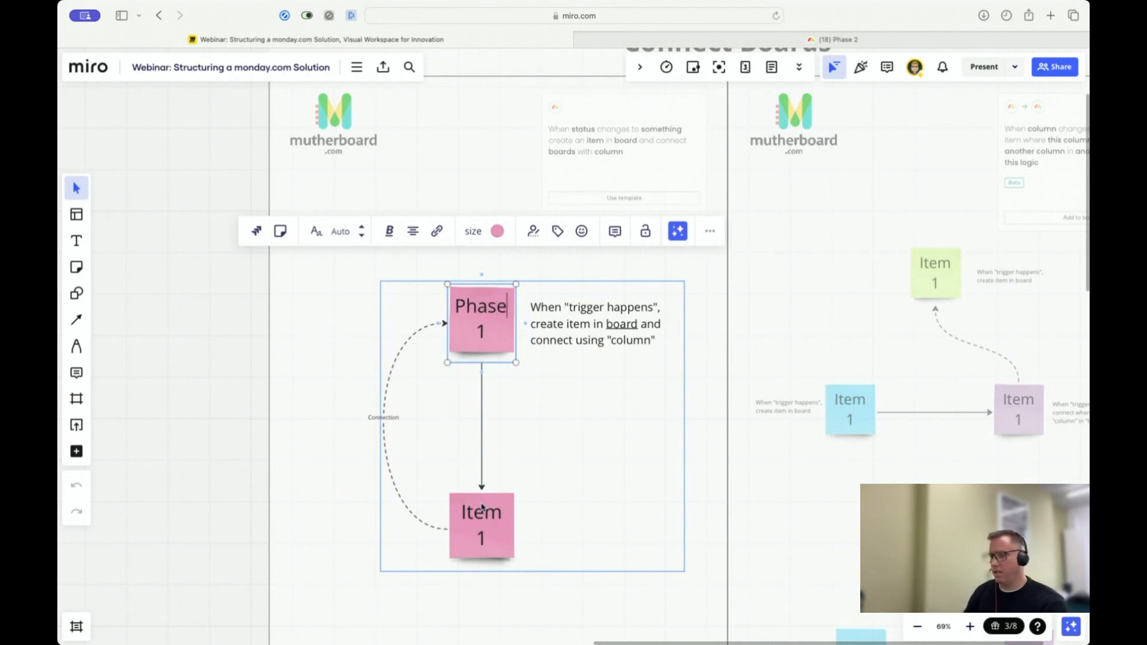
Step: Rename the lower pink sticky note in the same diagram to Phase 2
left_click(482, 509)
left_click(482, 512)
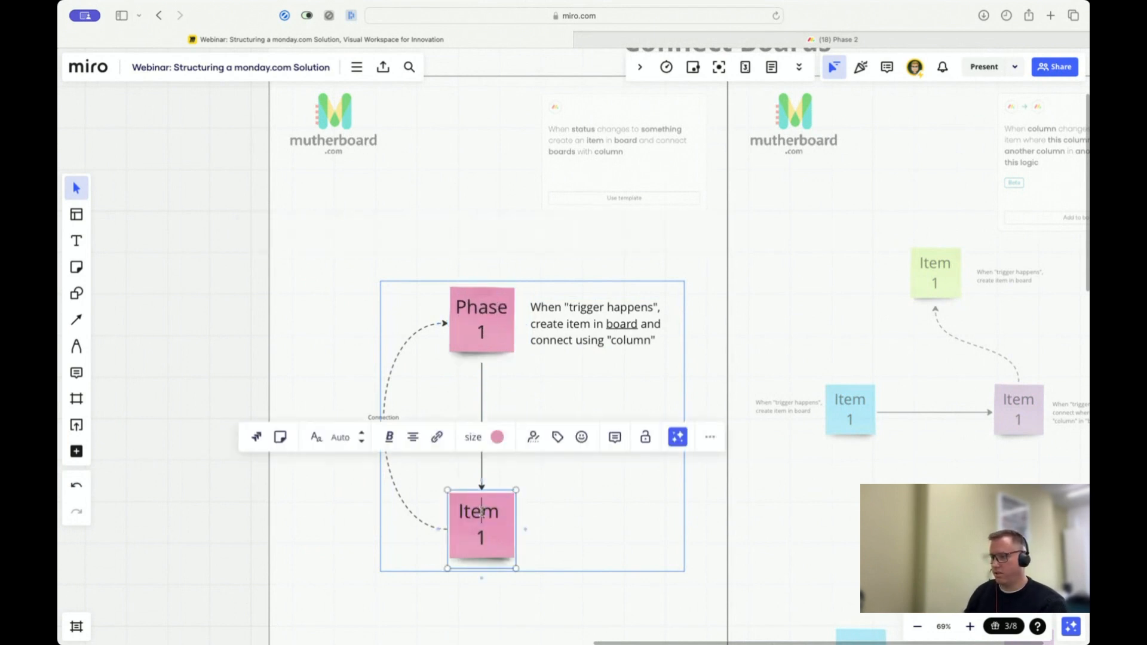
double_click(482, 512)
type("Phase")
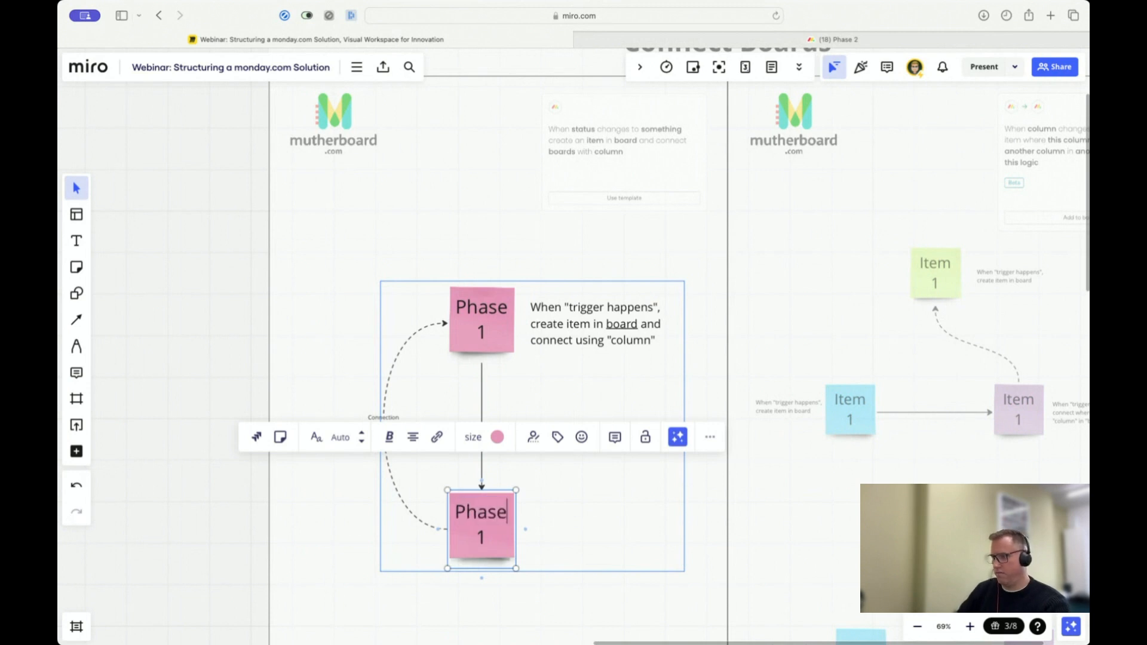
key("Delete")
key("Delete")
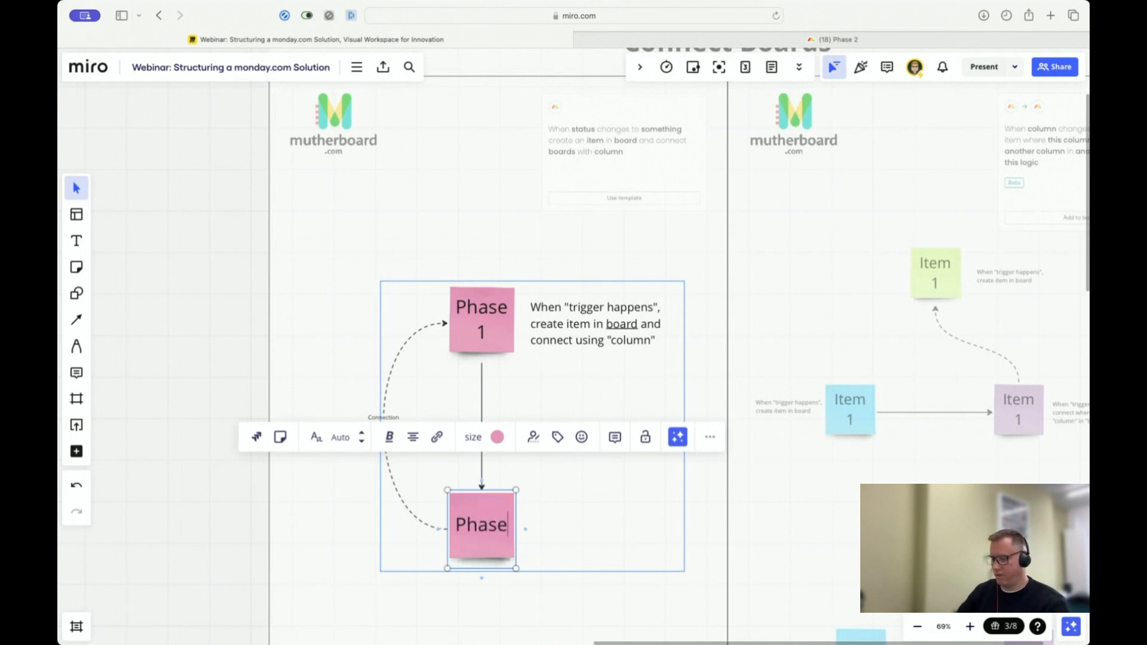
type("2")
left_click(553, 374)
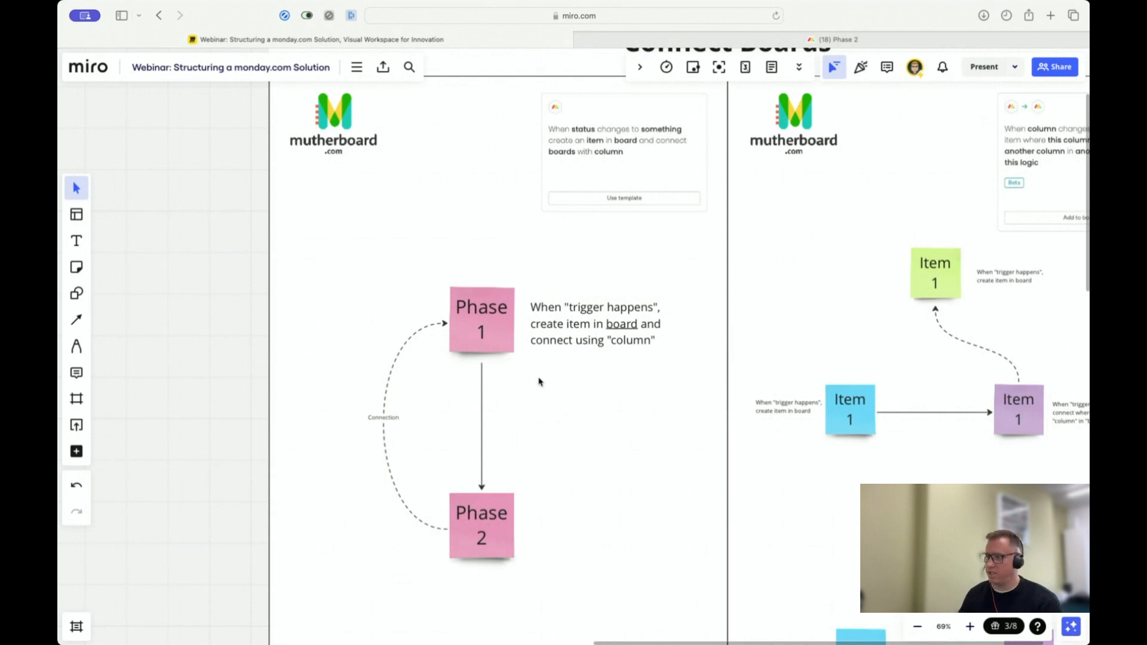
Step: Examine the three-item Connect Boards diagram that connects items by matching a column in another board
scroll(756, 353, "right", 10)
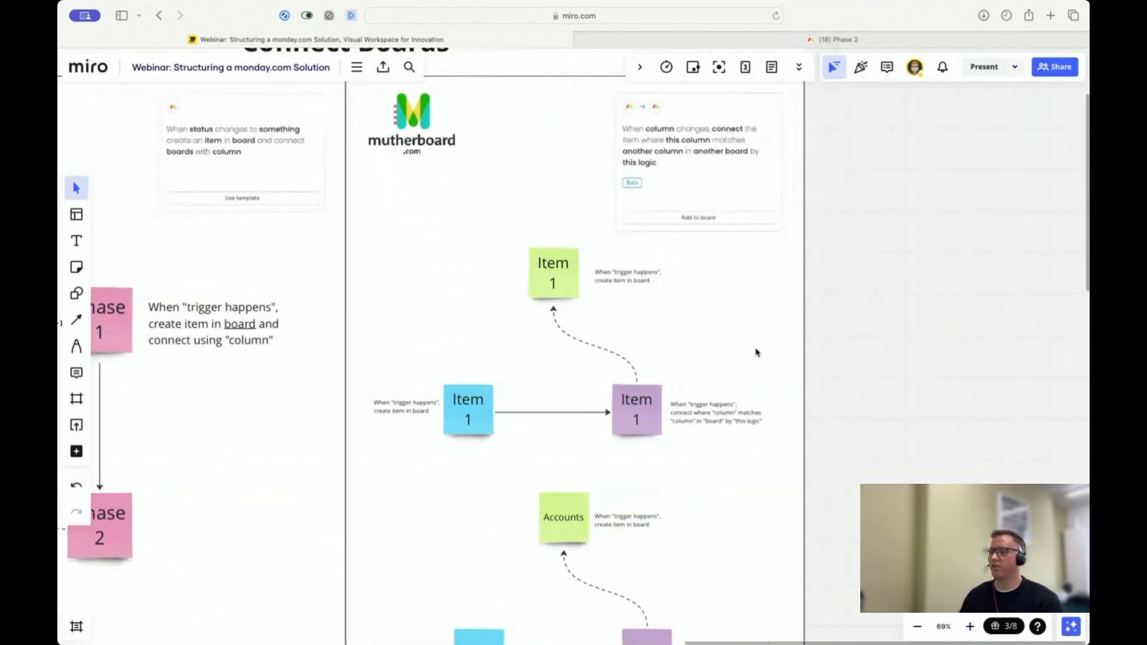
scroll(746, 358, "right", 1)
scroll(743, 361, "up", 3)
scroll(741, 363, "down", 2)
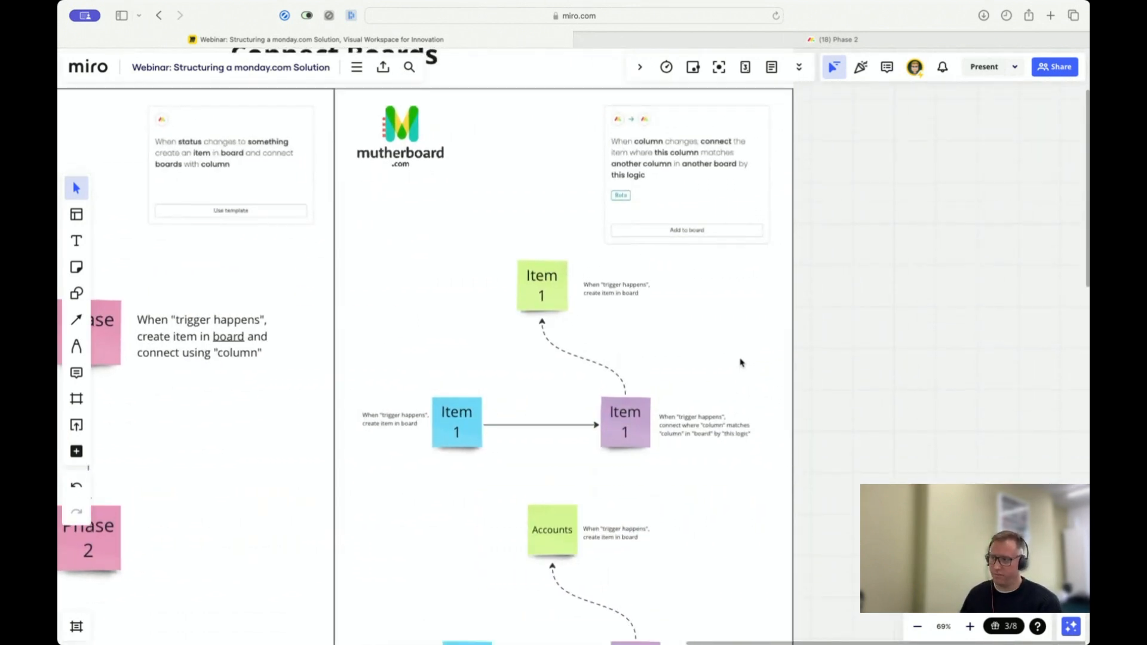
left_click(452, 425)
left_click(458, 494)
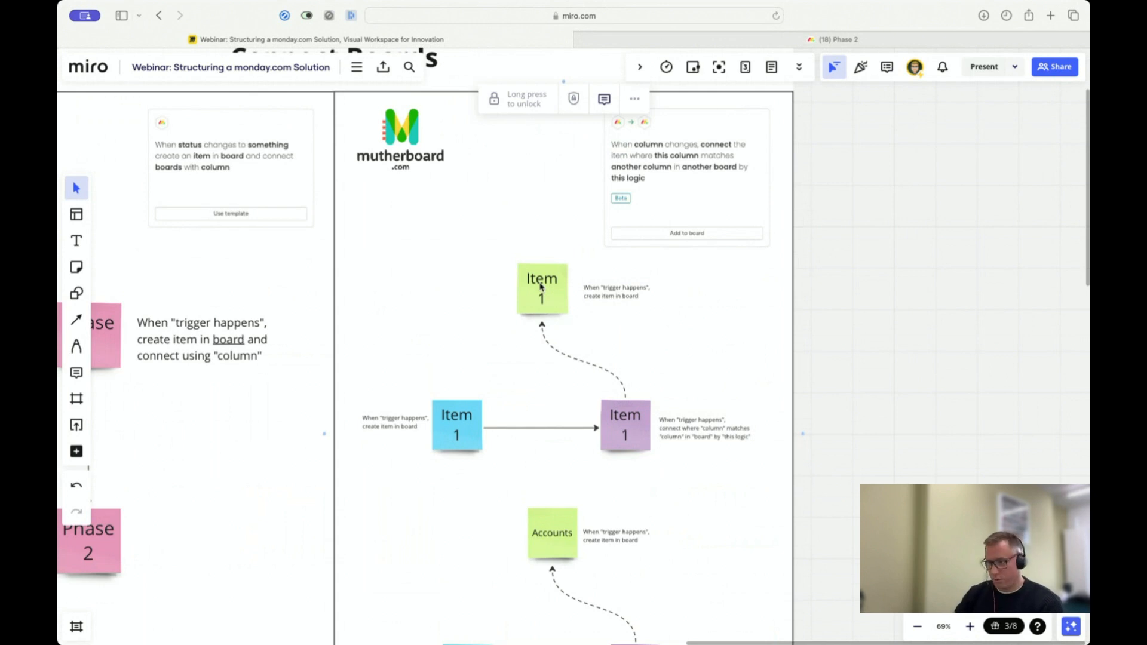
Step: Examine the CRM, Projects and Accounts example and compare it with the generic three-item diagram above it
scroll(540, 286, "down", 5)
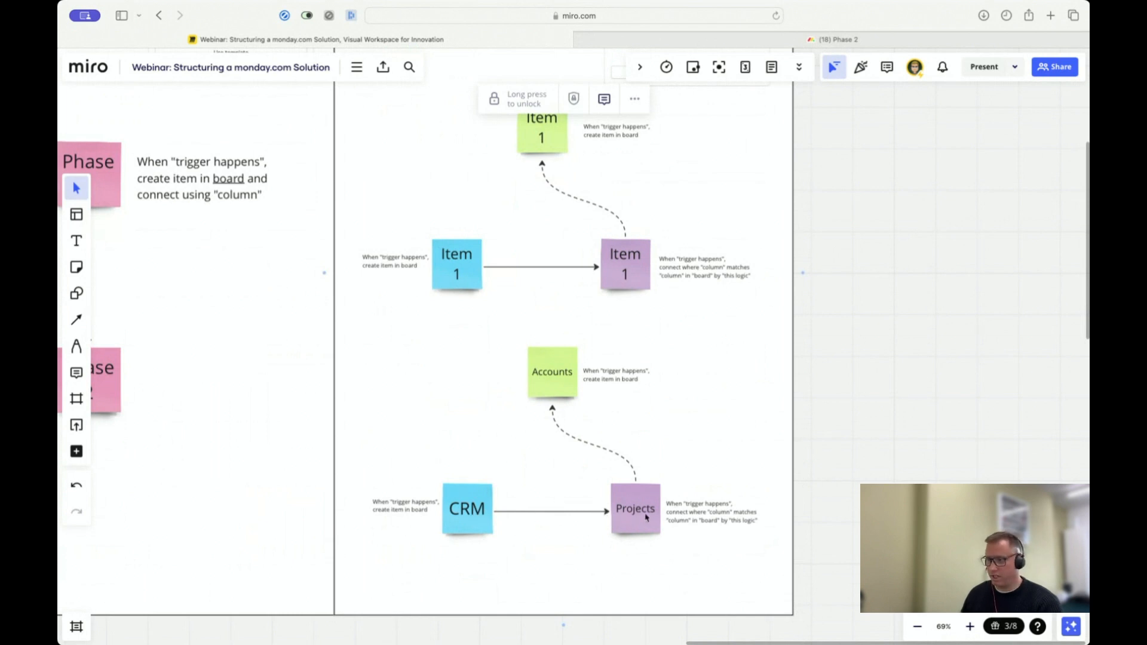
left_click(467, 515)
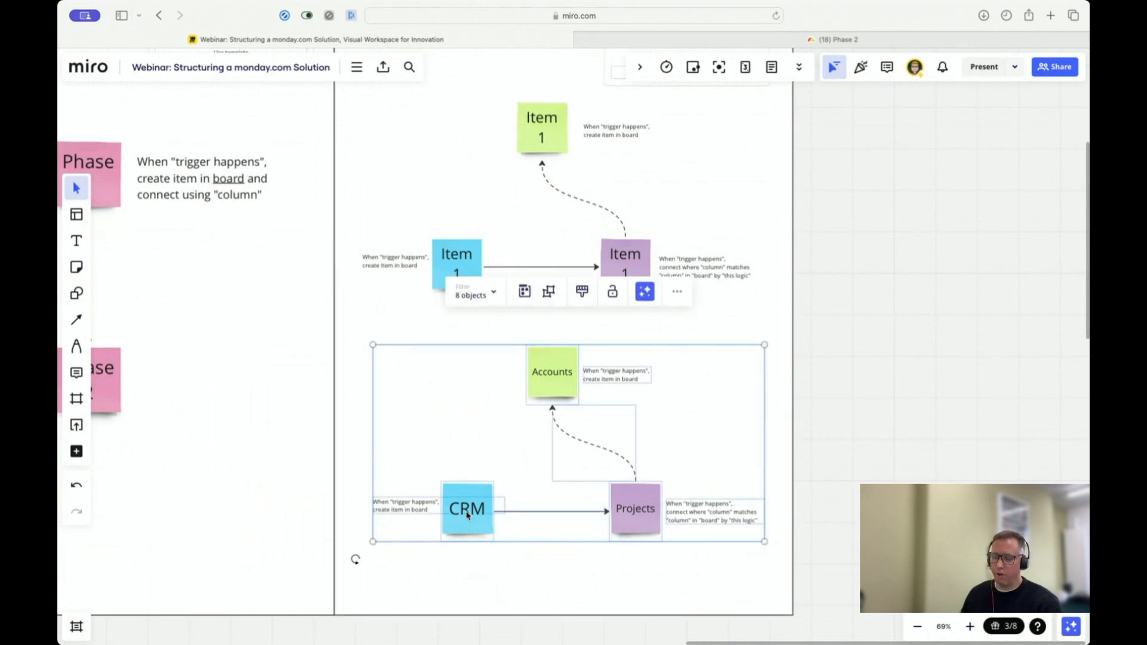
left_click(469, 580)
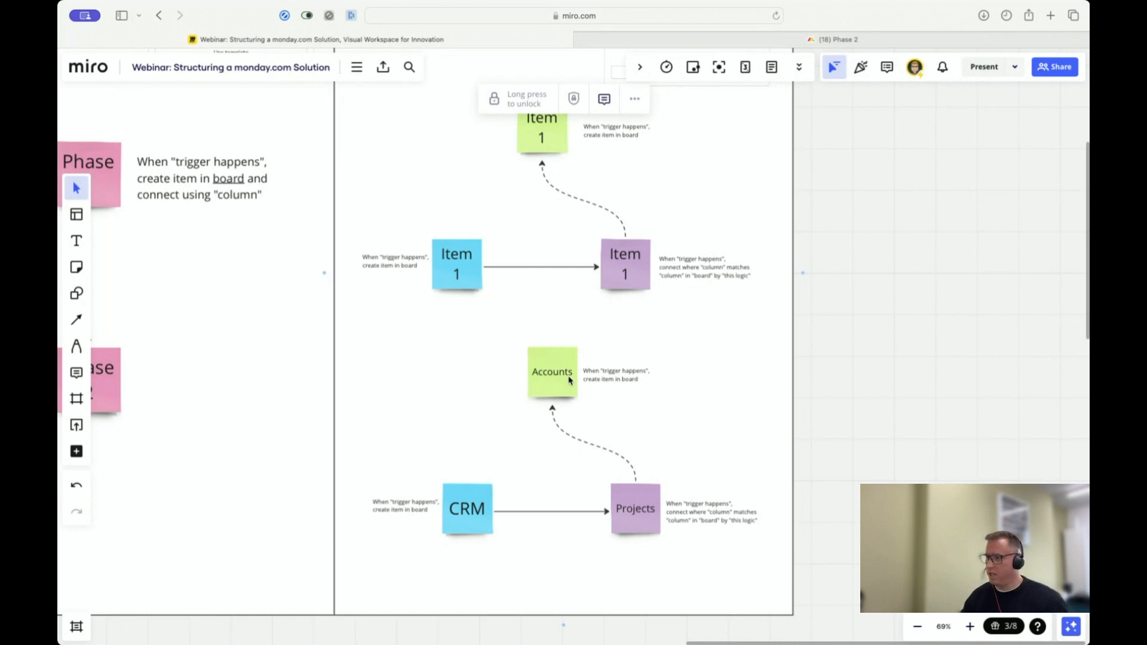
scroll(663, 412, "up", 5)
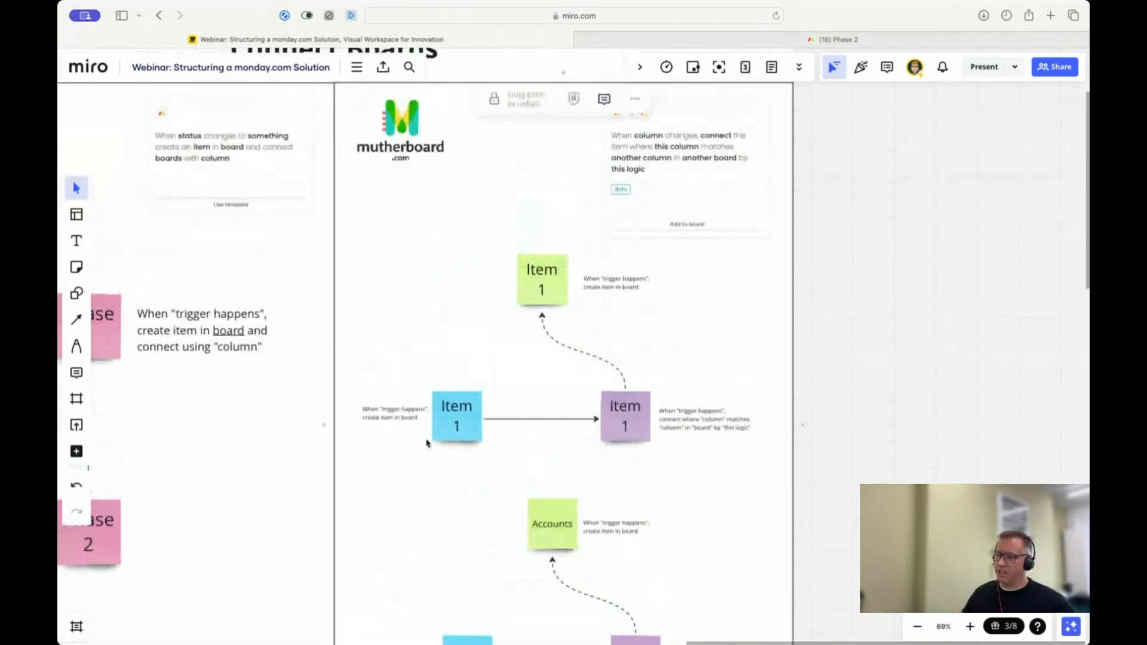
left_click(619, 421)
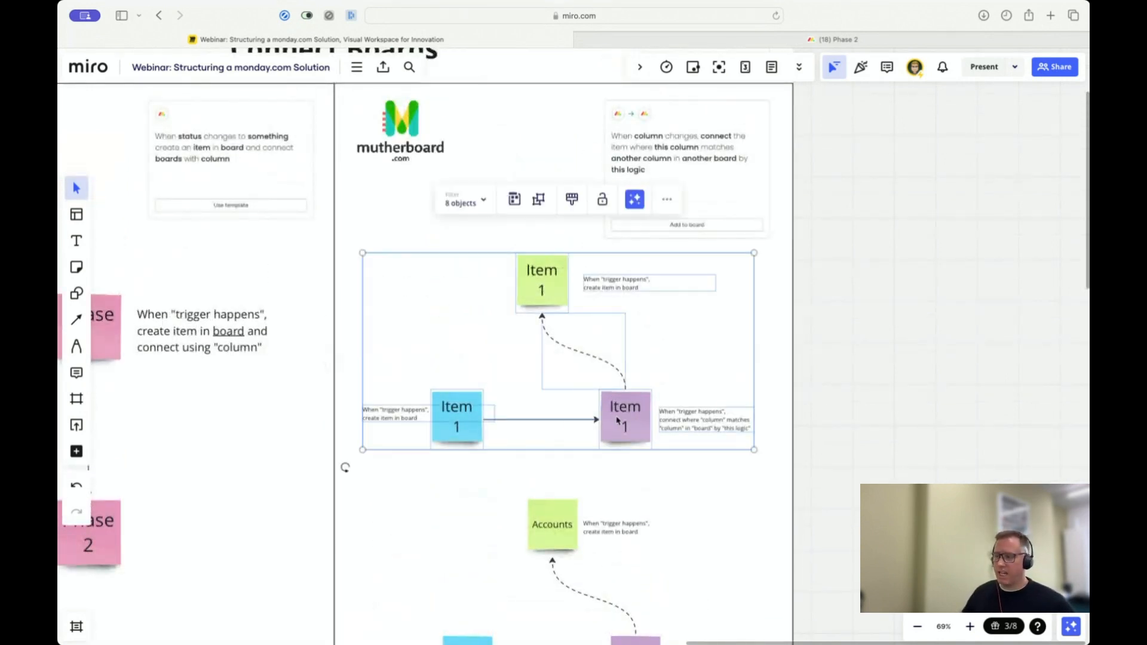
scroll(618, 421, "down", 6)
left_click(590, 377)
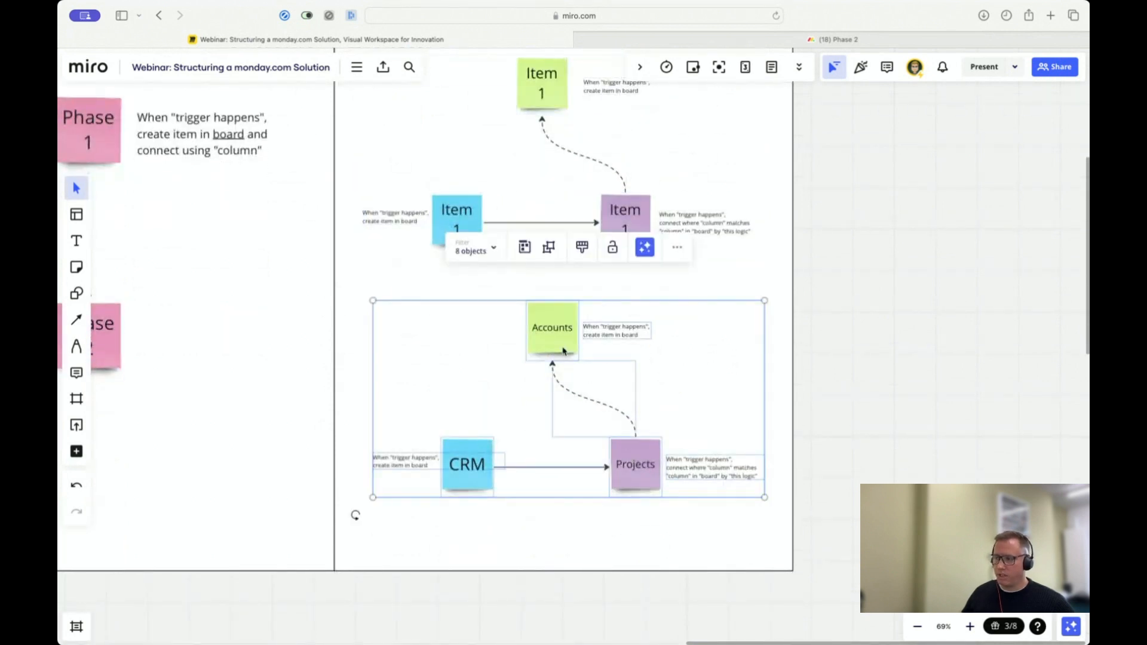
left_click(817, 413)
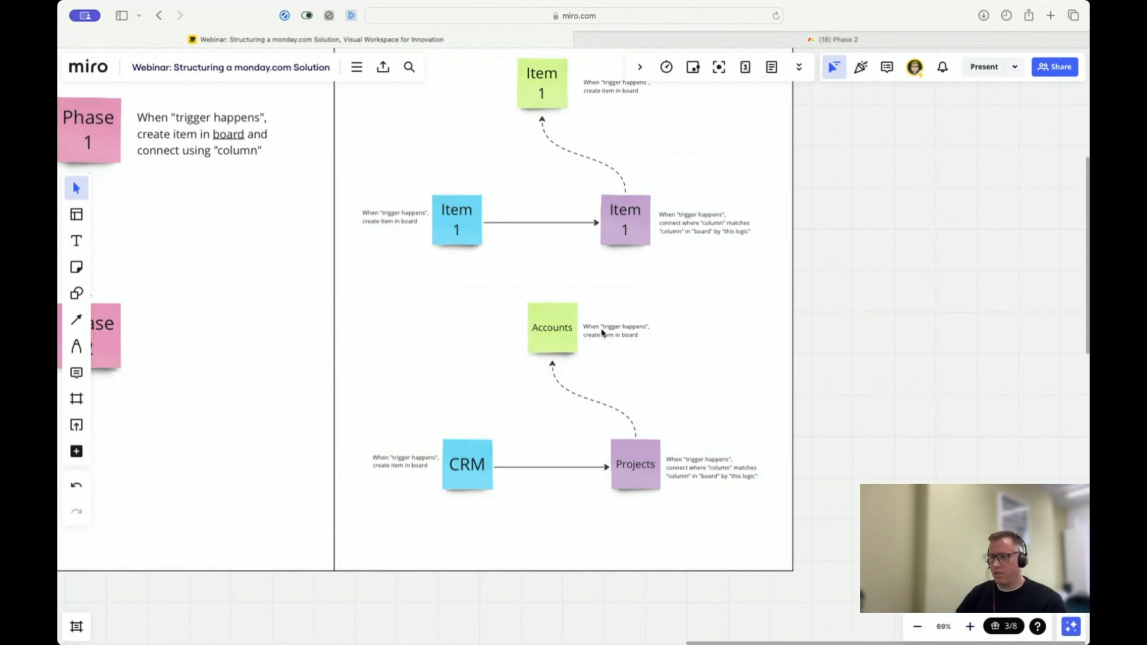
left_click(641, 464)
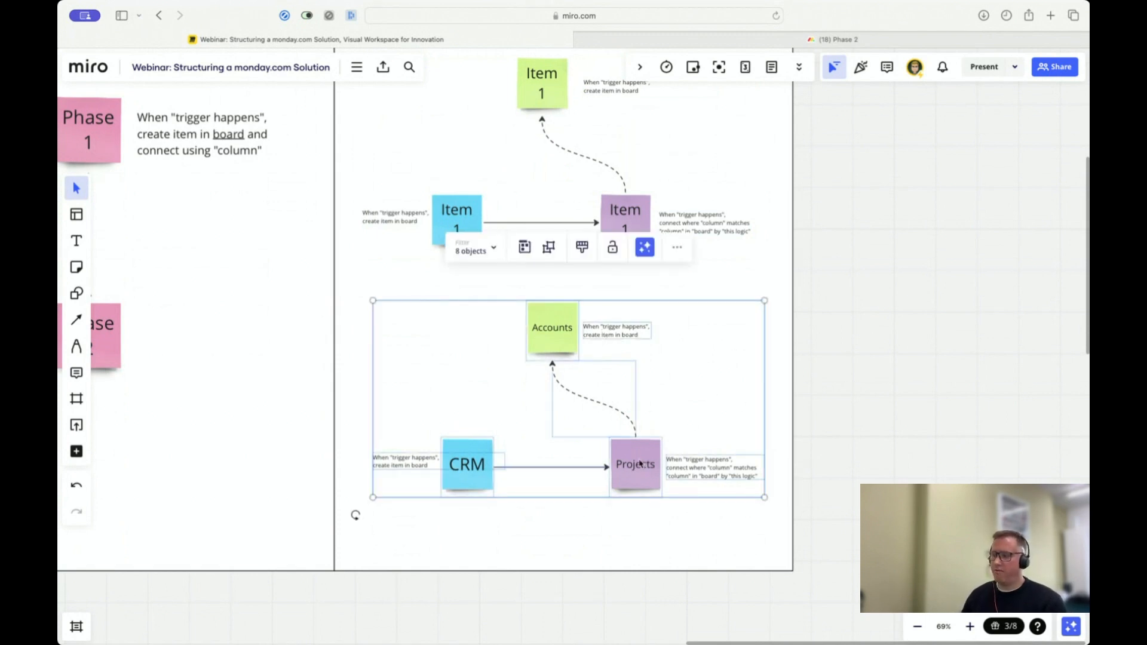
left_click(792, 369)
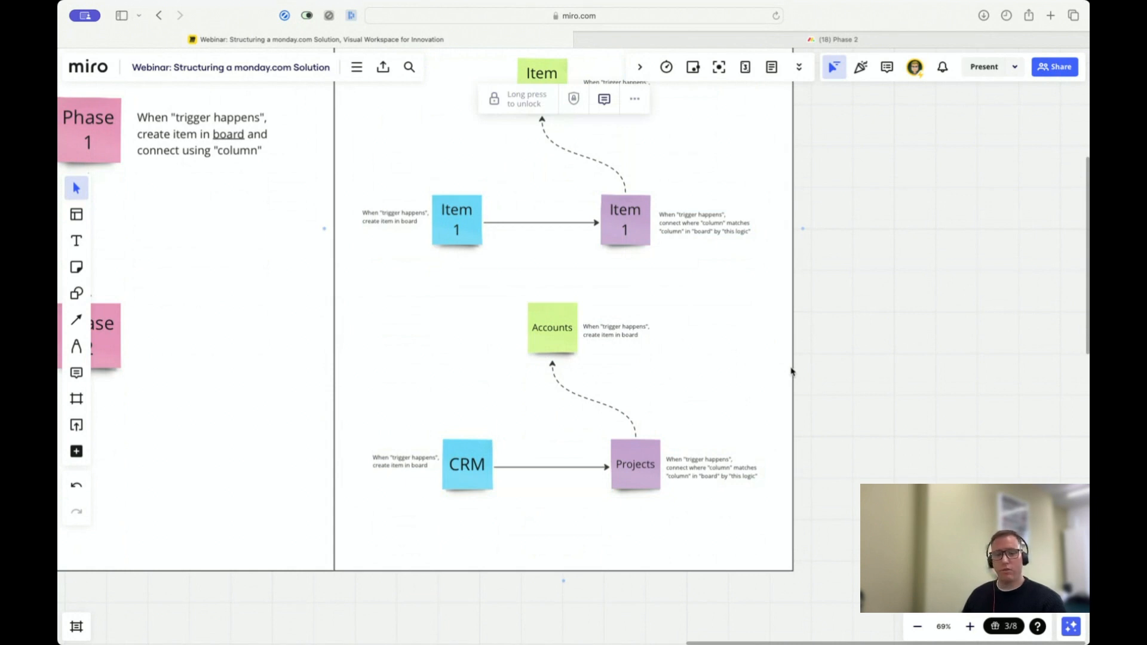
Step: Examine the column-matching automation card and its three-item diagrams, and compare them with the Phase 1 to Phase 2 connection diagram
scroll(669, 419, "up", 3)
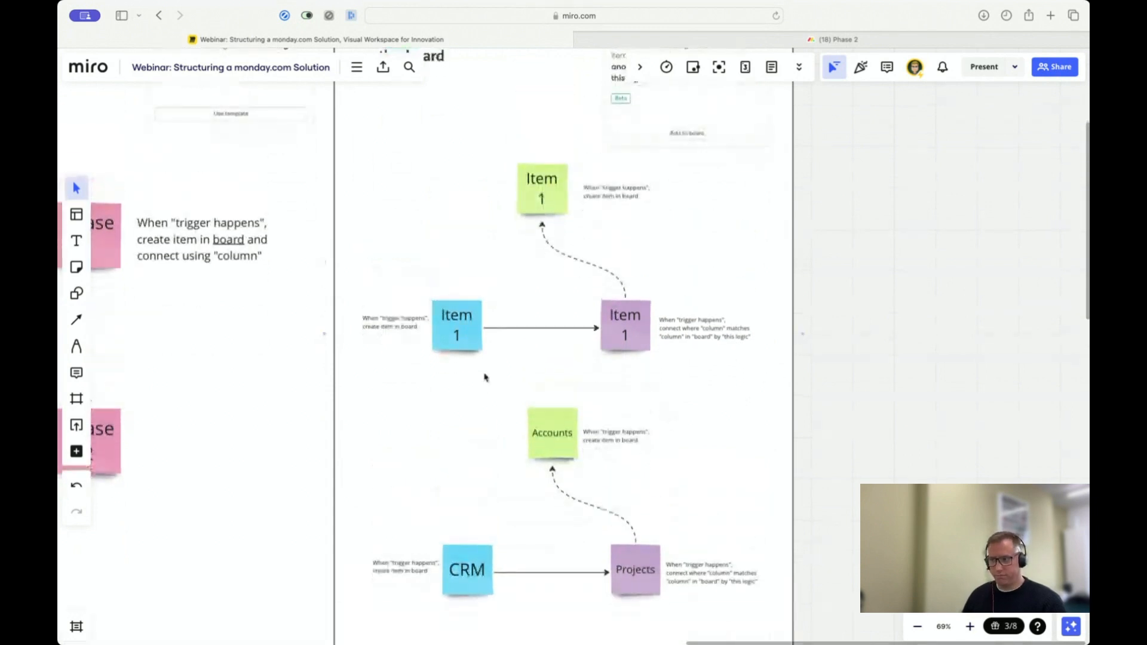
scroll(498, 460, "down", 1)
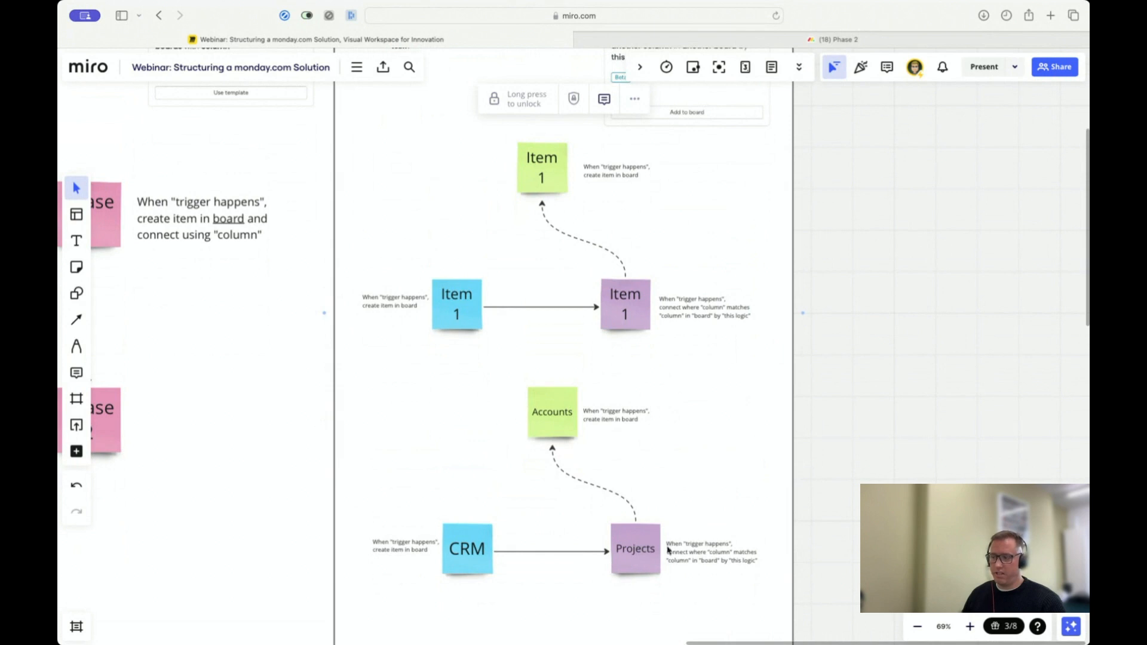
scroll(680, 478, "up", 3)
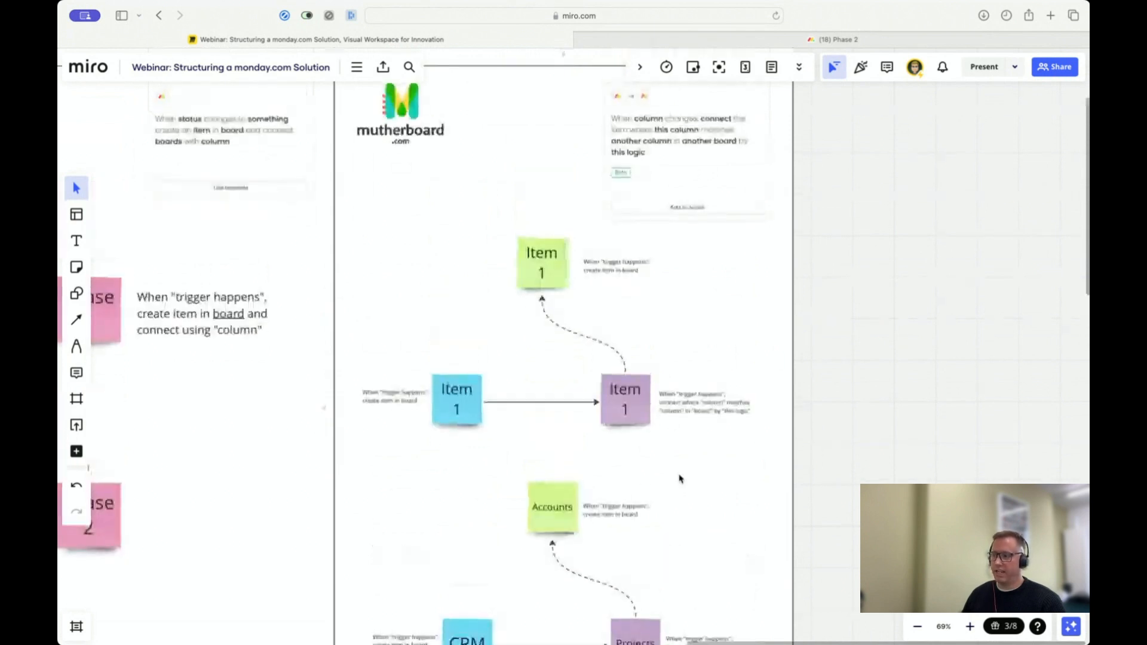
scroll(679, 478, "up", 3)
left_click(704, 302)
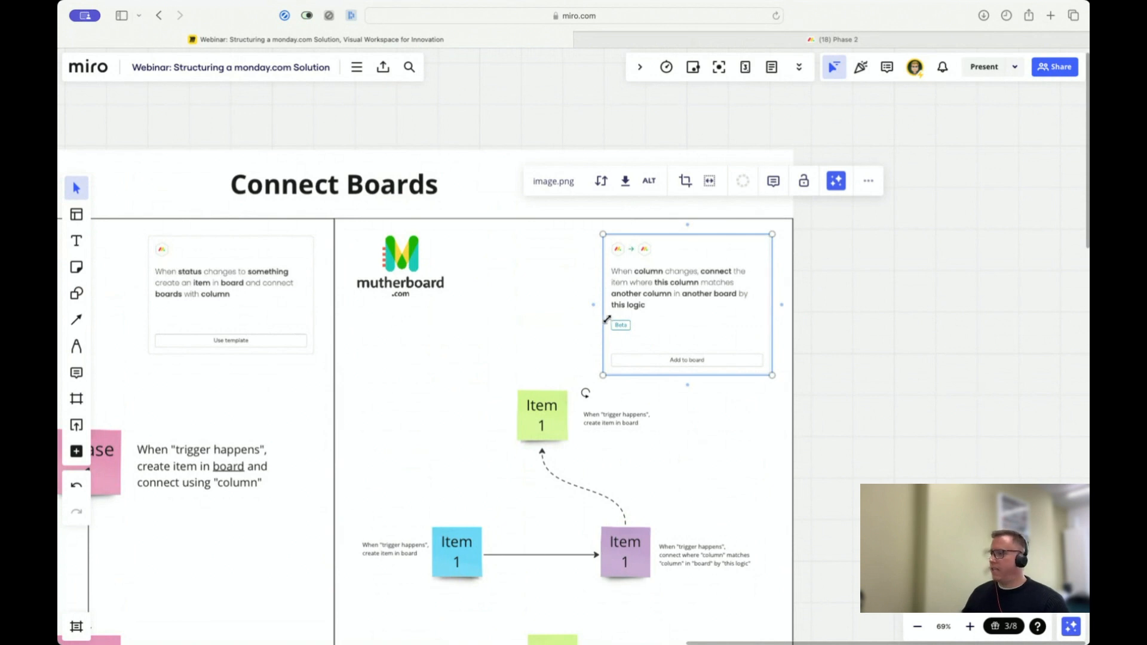
left_click(515, 362)
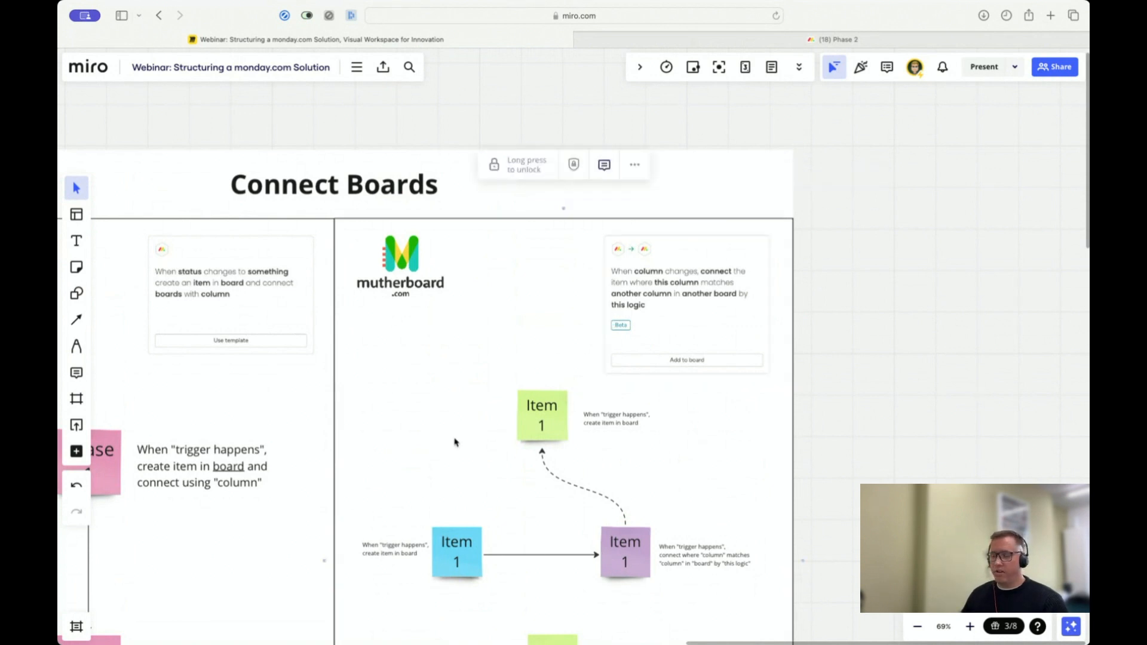
scroll(454, 442, "left", 4)
scroll(454, 442, "down", 5)
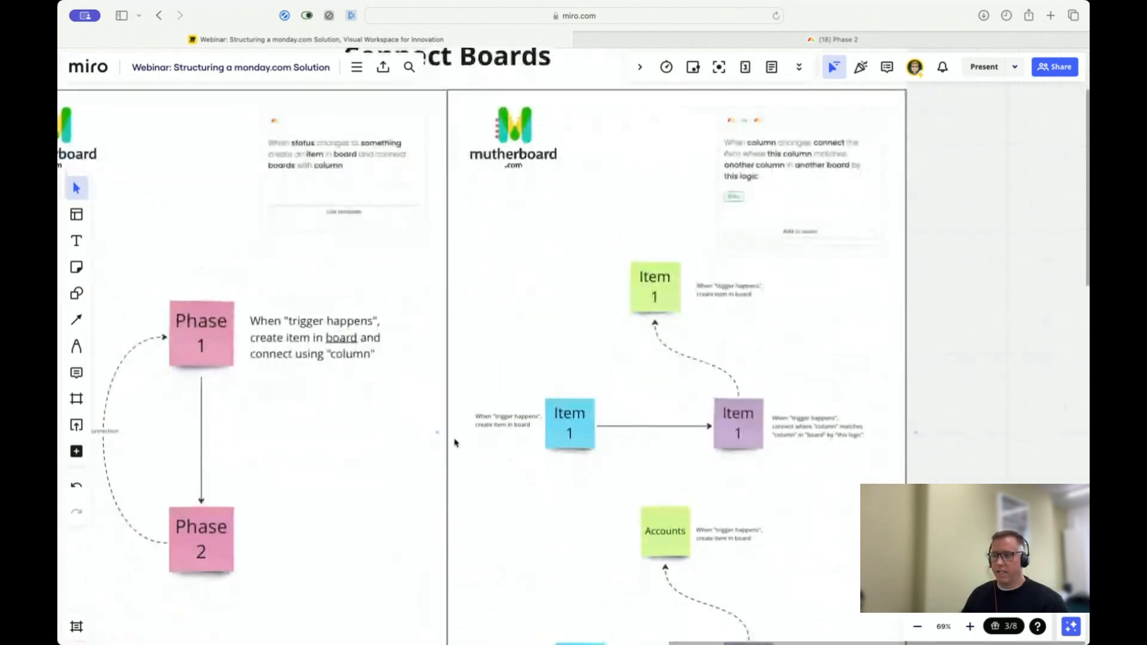
scroll(454, 442, "down", 3)
scroll(452, 442, "left", 4)
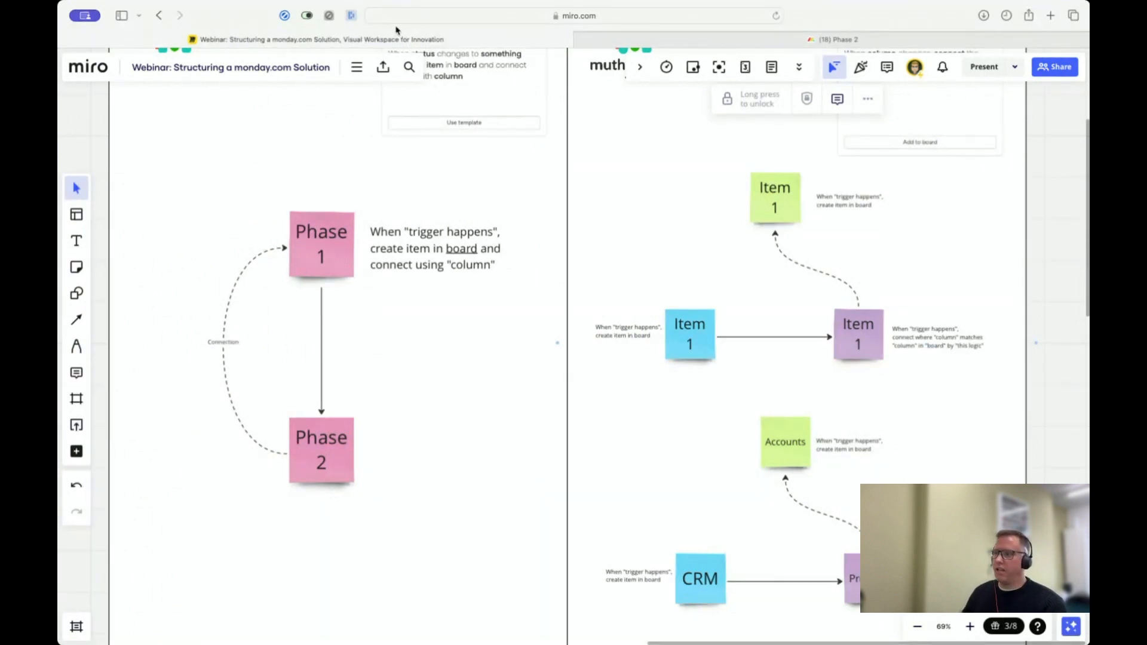
Step: Switch to monday.com and rename the Phase 1 board to Leads
left_click(792, 44)
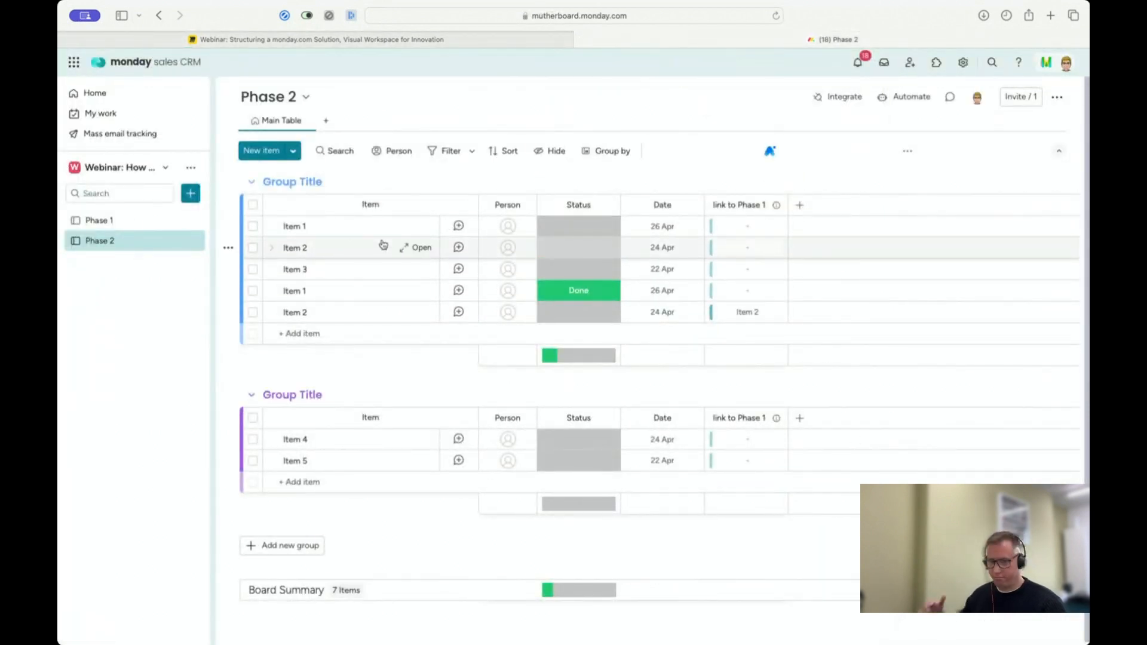
left_click(125, 223)
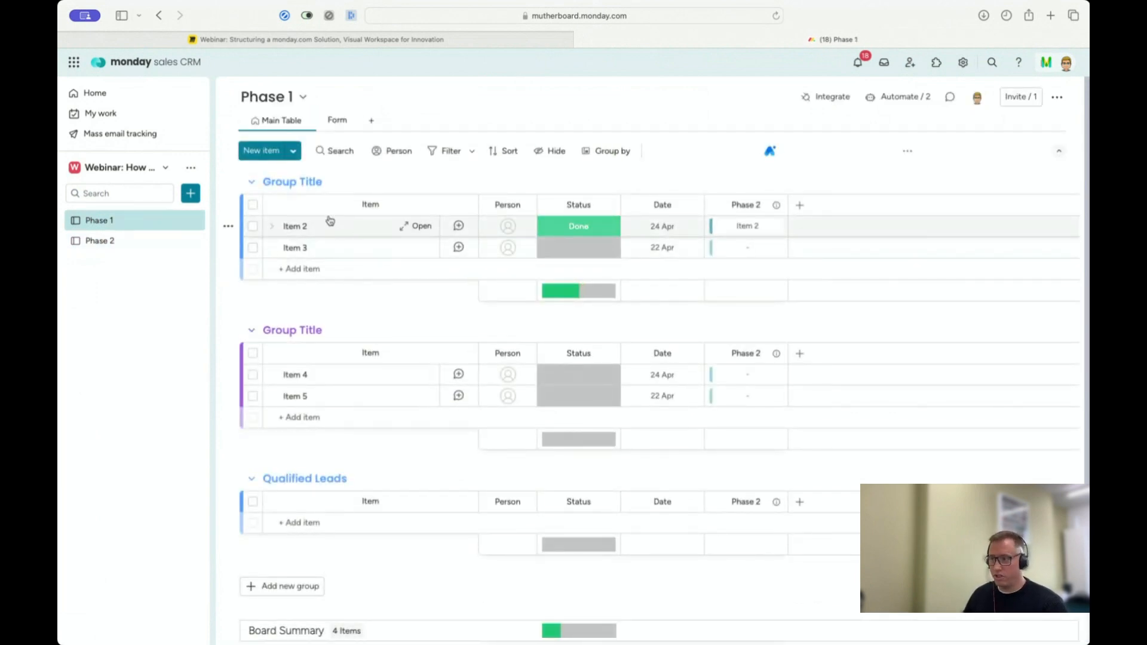
left_click(262, 97)
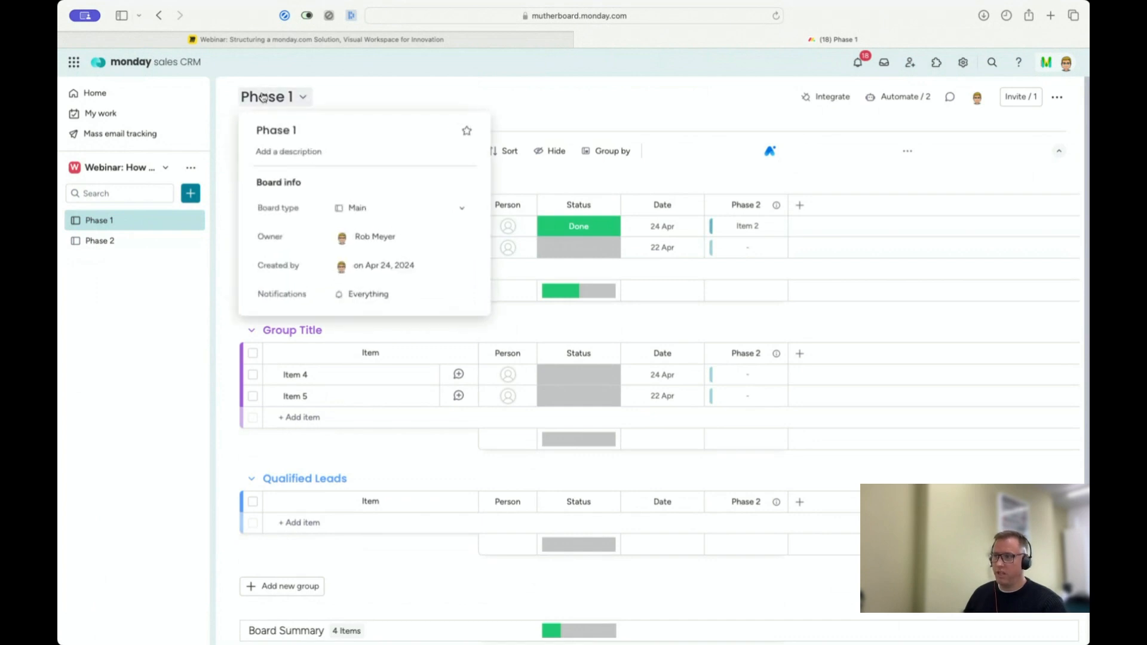
double_click(277, 129)
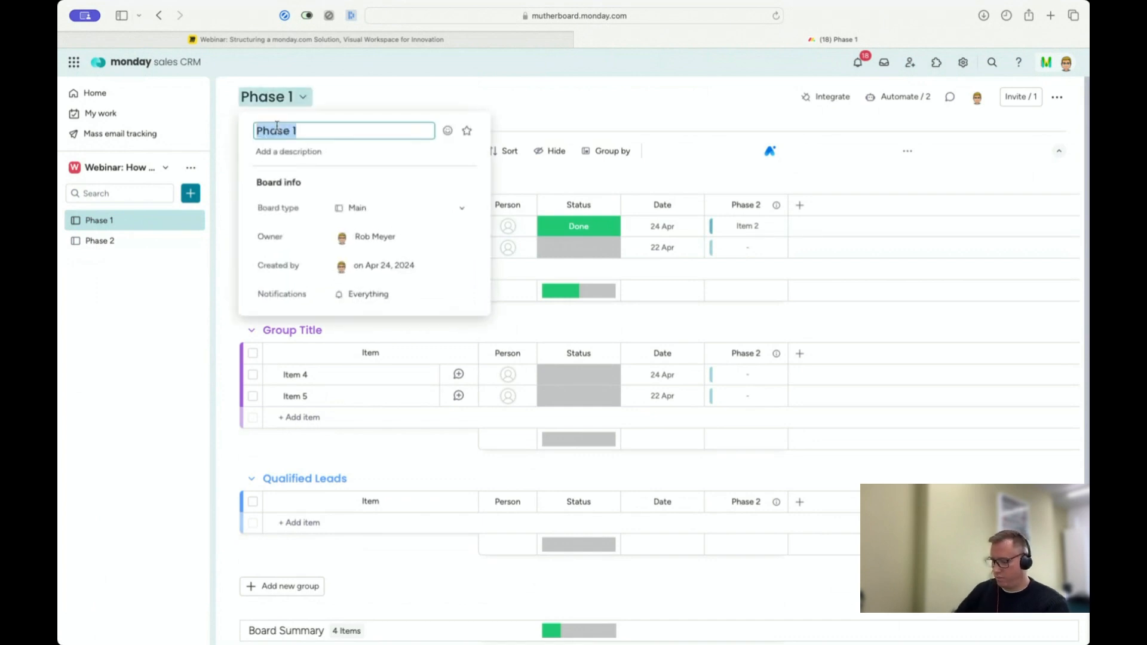
type("Leads")
key("Return")
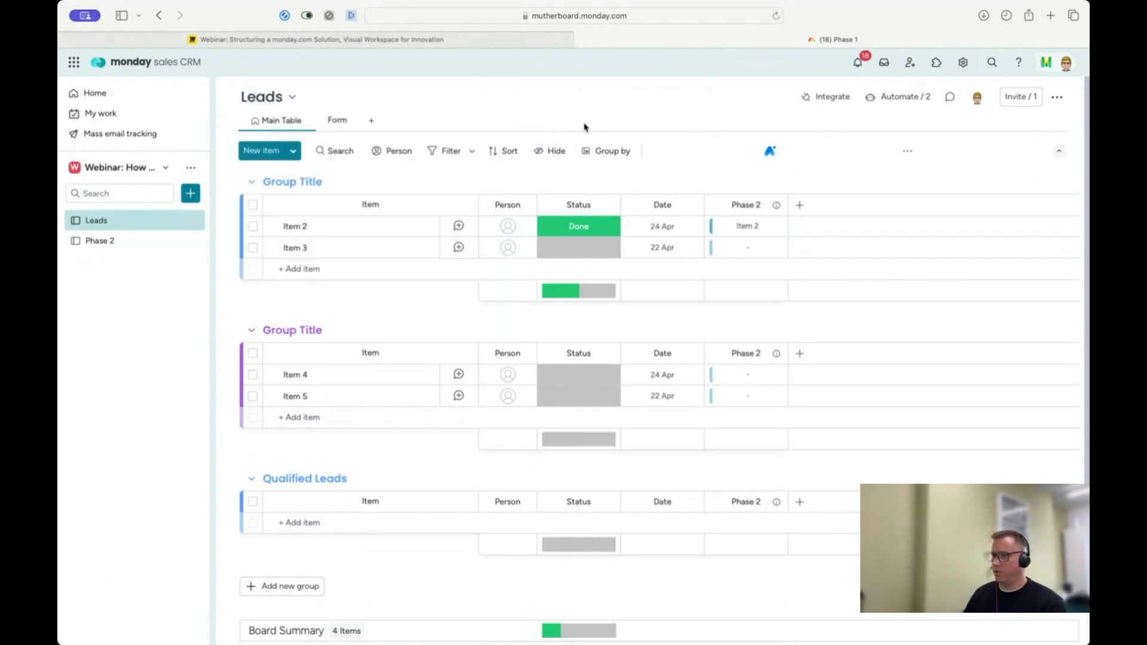
Step: Rename the Phase 2 board to Opportunities
left_click(91, 242)
left_click(269, 96)
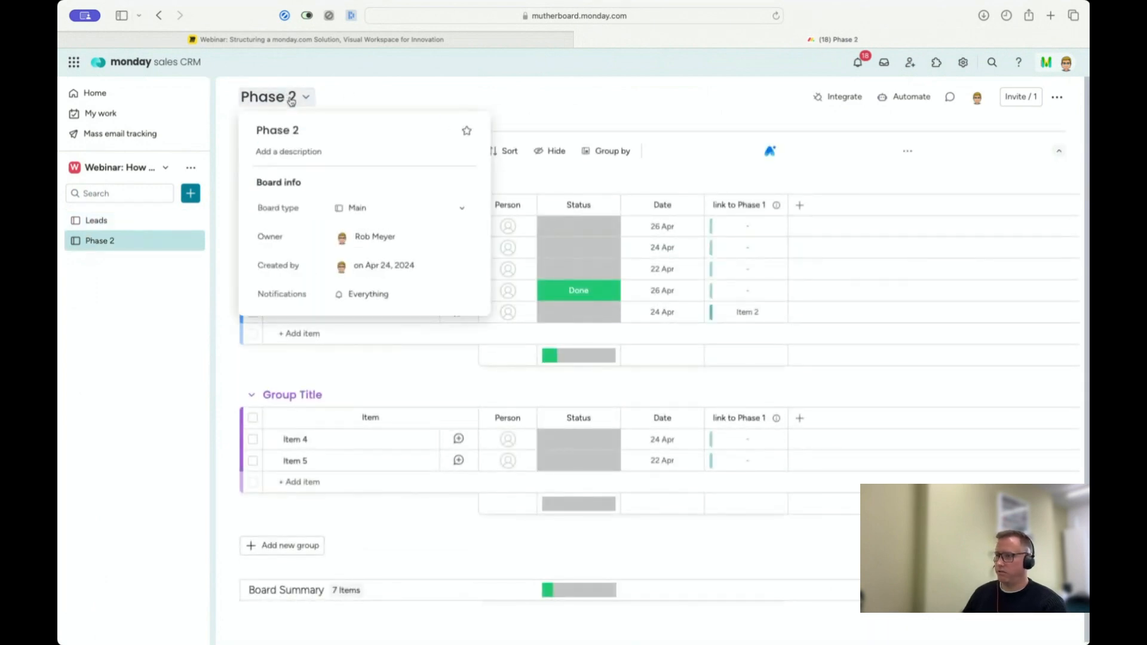
triple_click(287, 133)
type("Opportunitie")
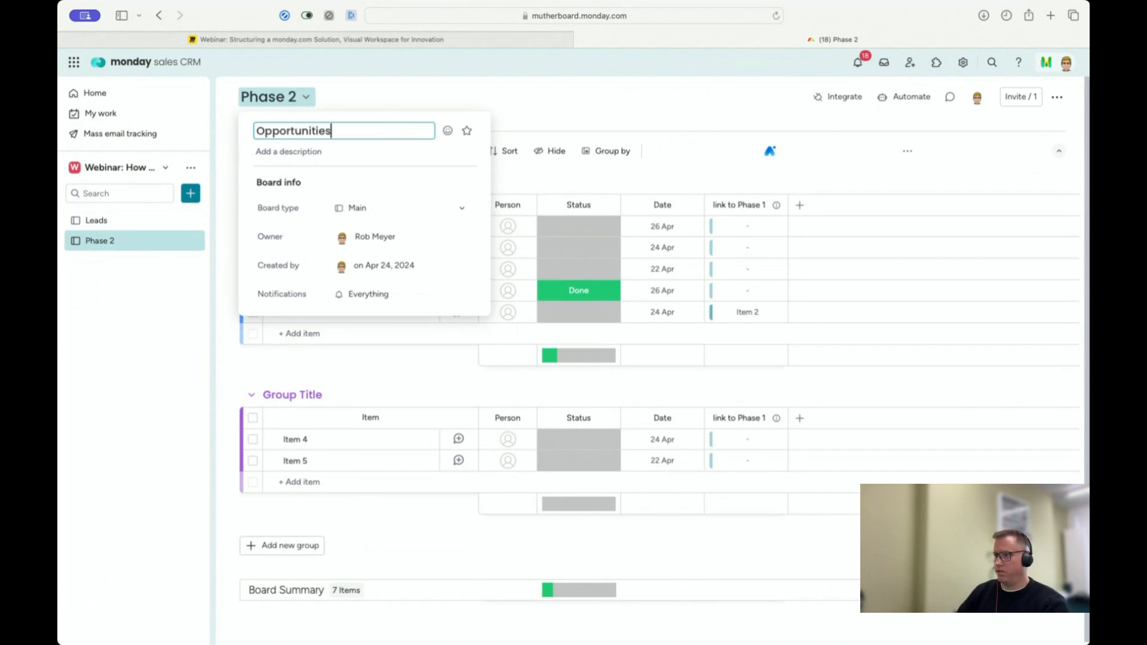
type("s")
key("Return")
Step: In the Leads board, rename the first group to New Leads and the second group to Contacted
left_click(130, 220)
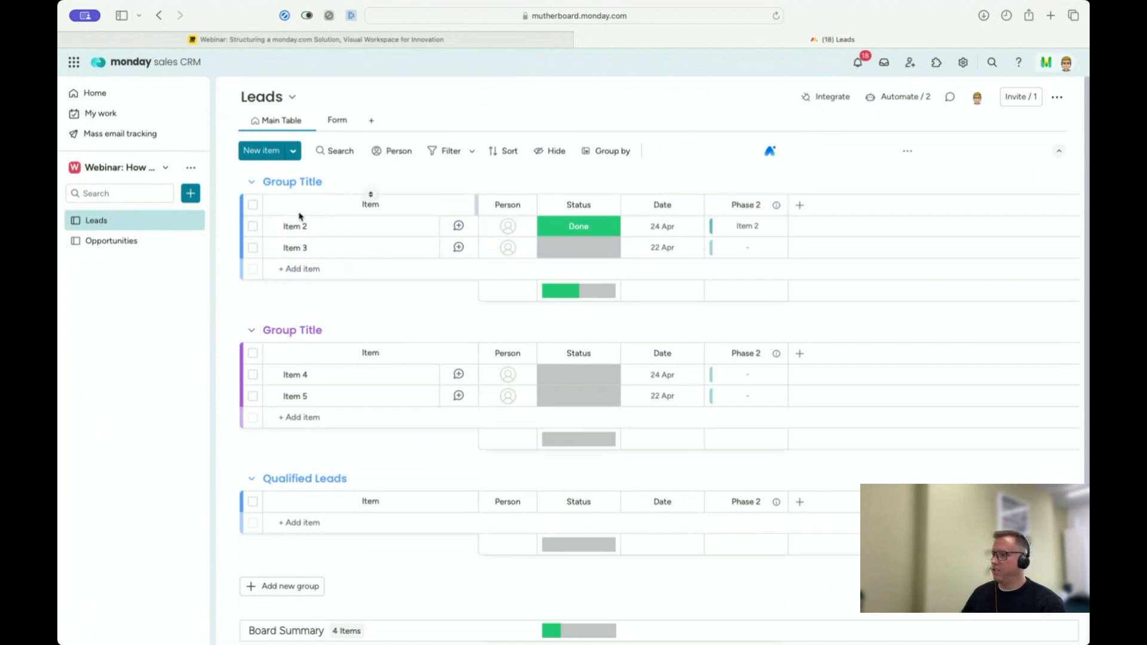
double_click(282, 183)
triple_click(282, 183)
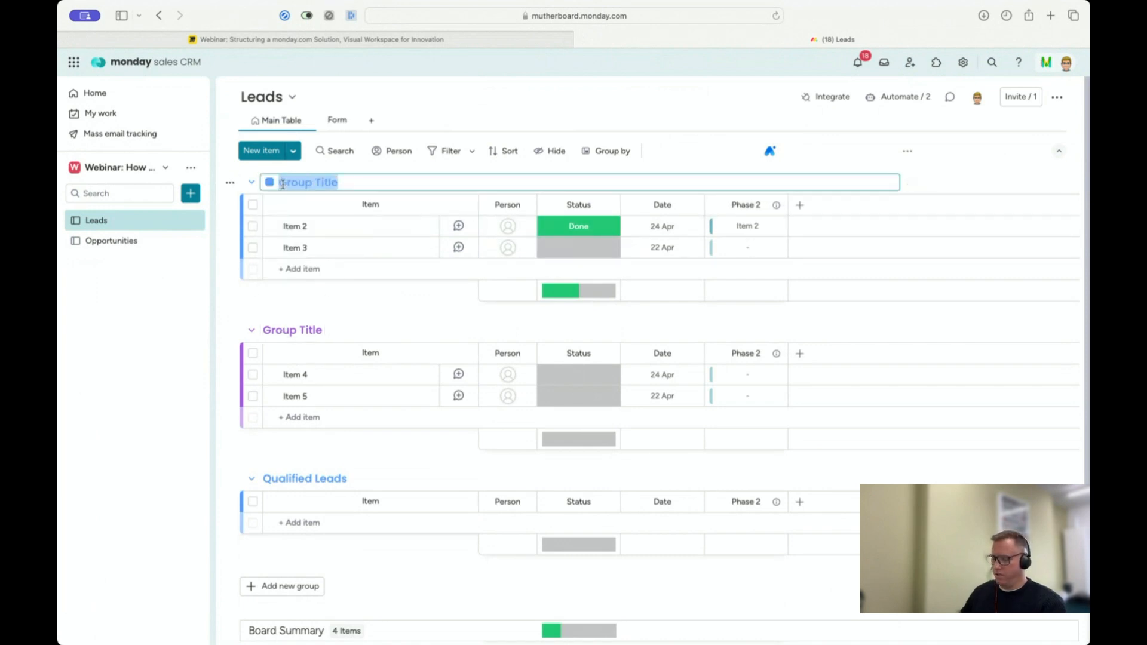
type("New Leads")
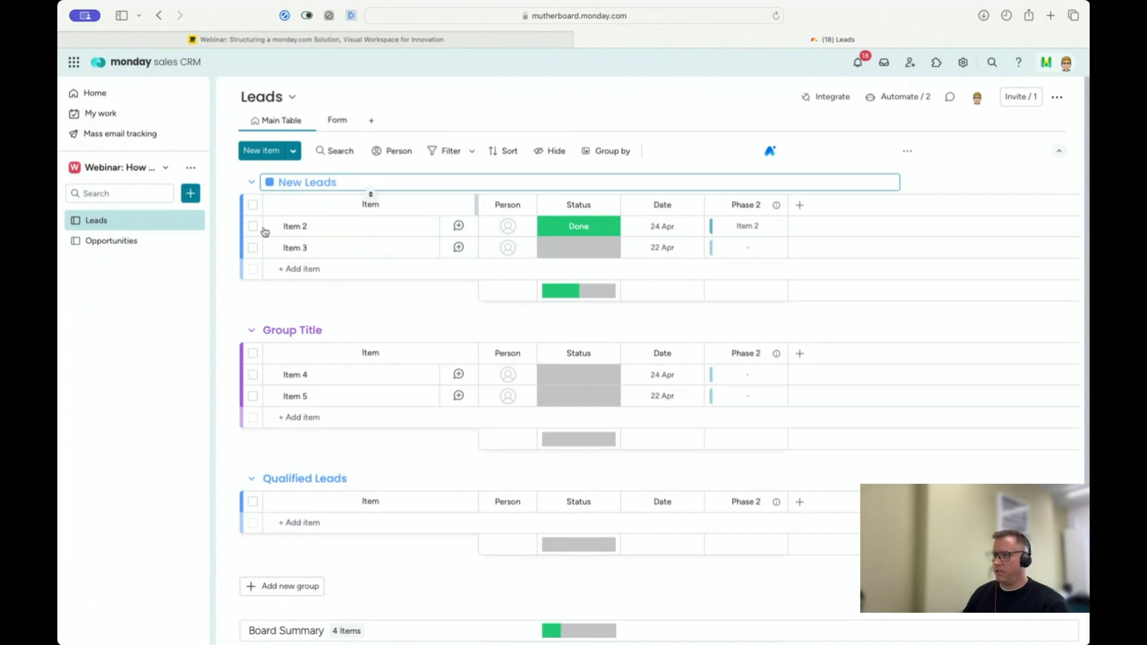
key("Return")
left_click(283, 333)
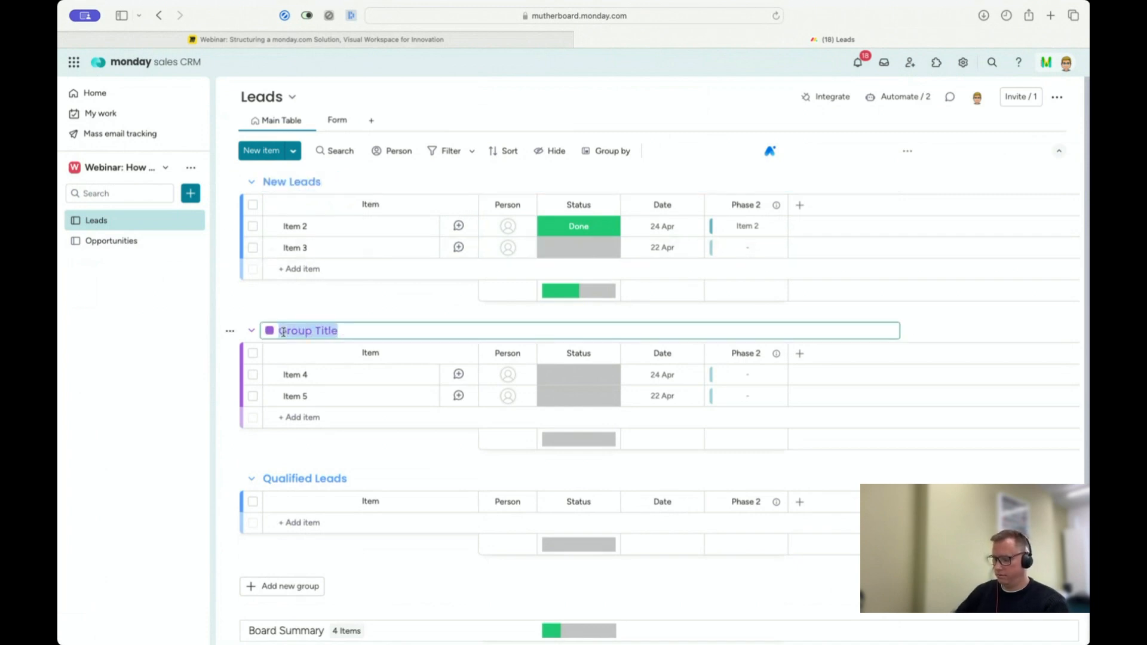
type("Contacted")
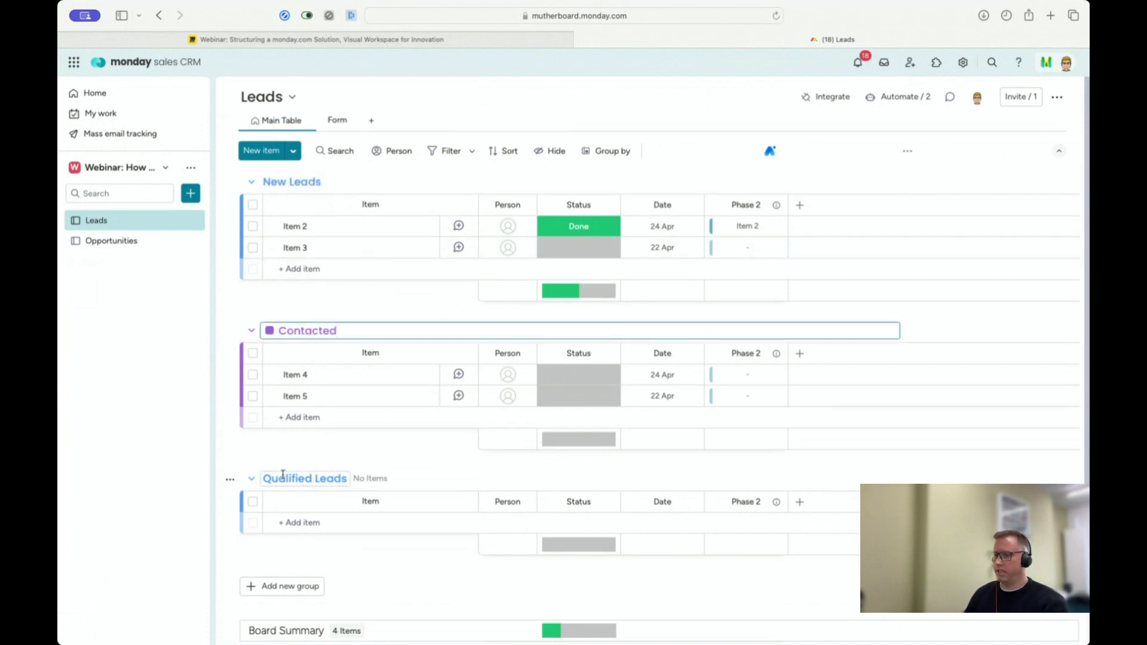
Step: Change the colour of the Qualified Leads group to bright green
left_click(300, 477)
left_click(269, 479)
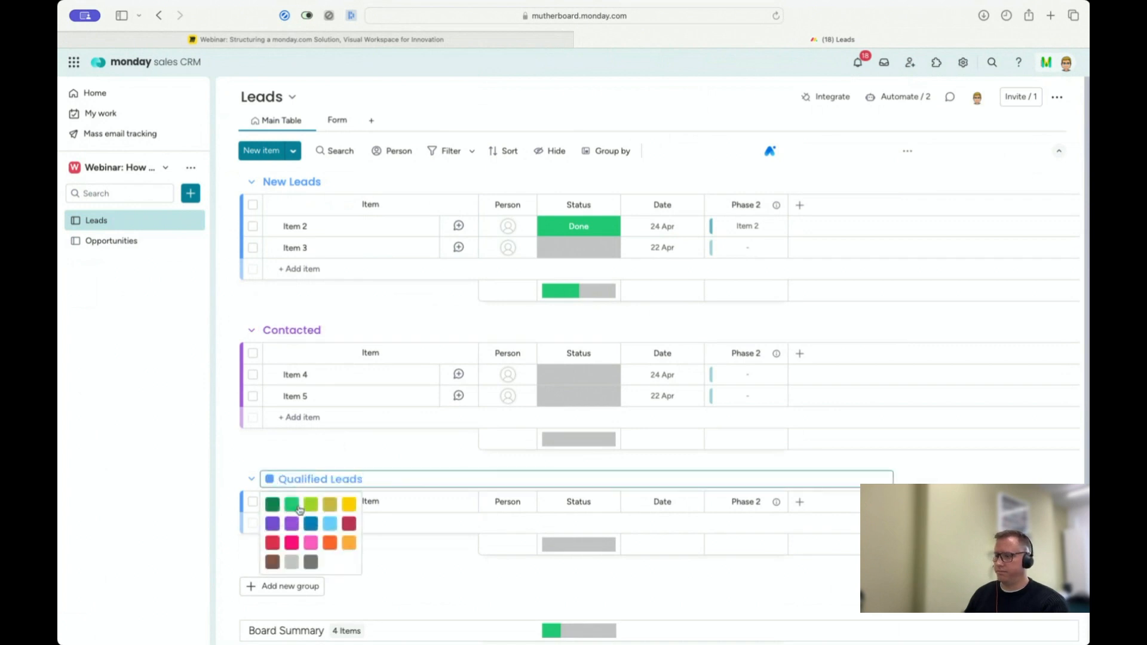
left_click(292, 506)
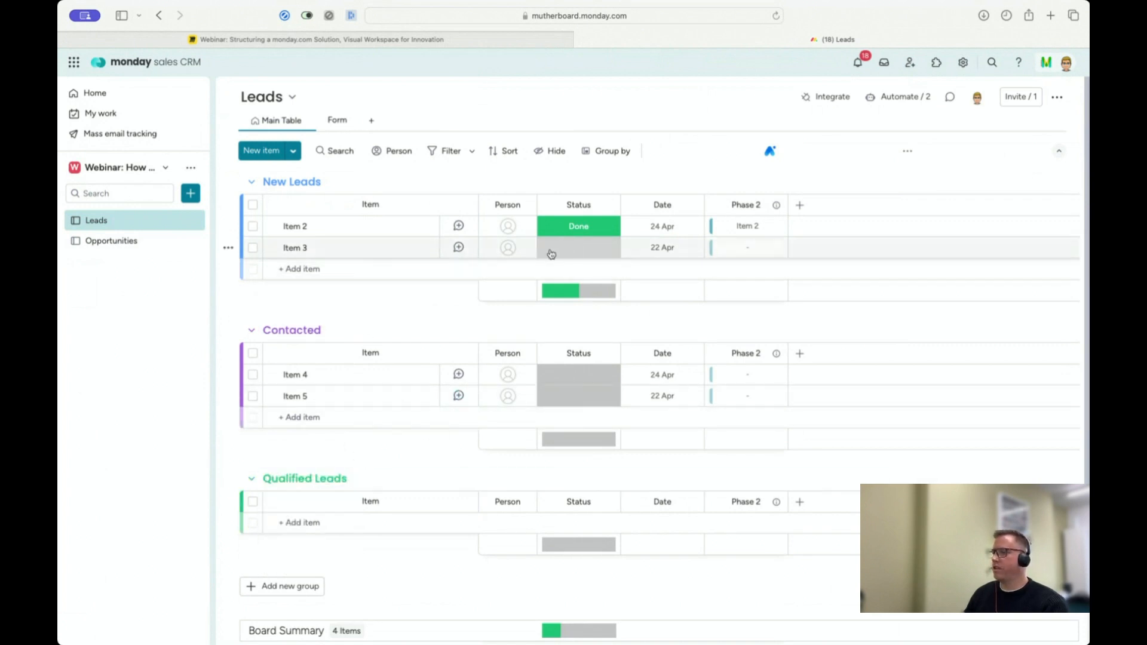
Step: Edit the Leads board's status labels, renaming Working on it to Contacted and Done to Qualified
left_click(591, 225)
left_click(597, 393)
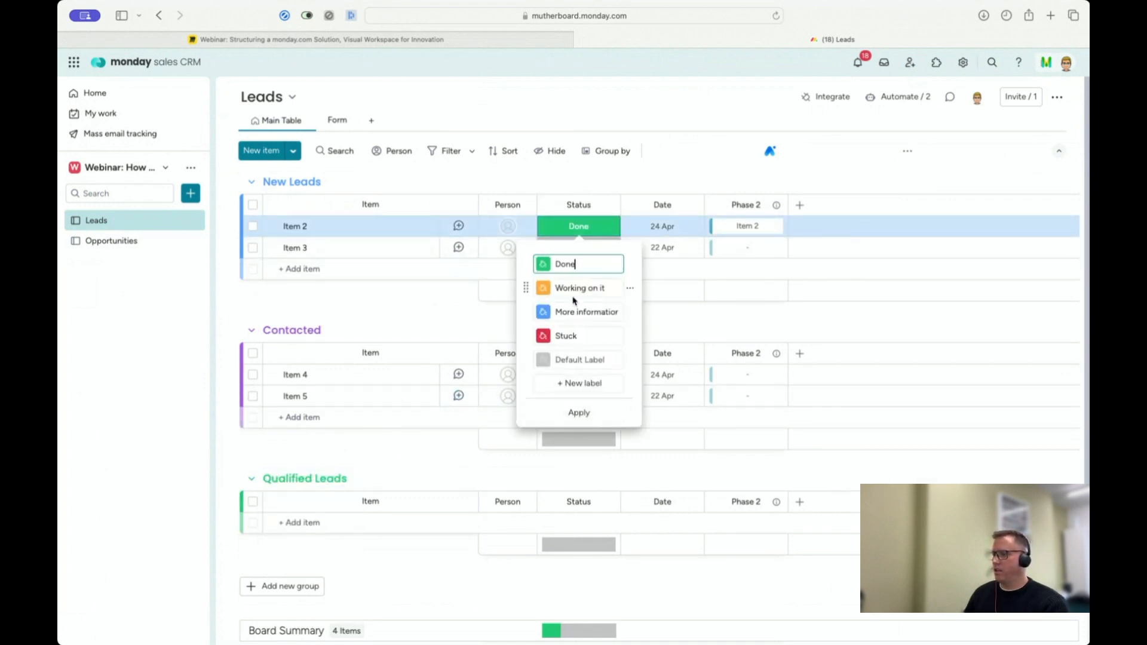
double_click(572, 289)
triple_click(572, 290)
type("Q")
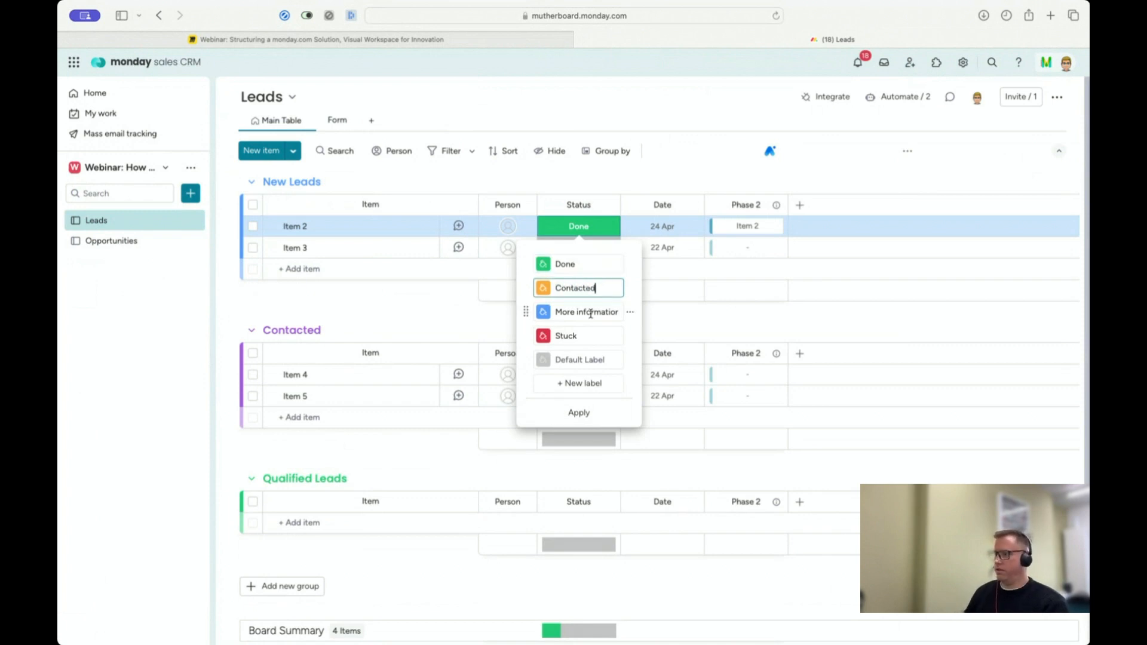
double_click(565, 263)
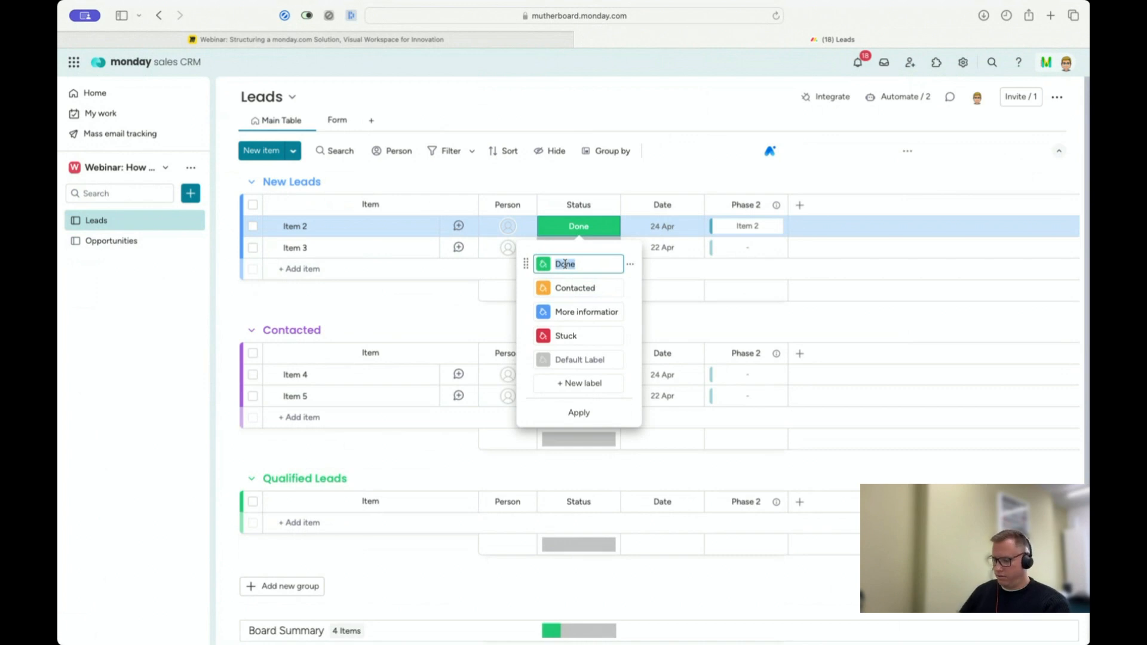
type("Qualified")
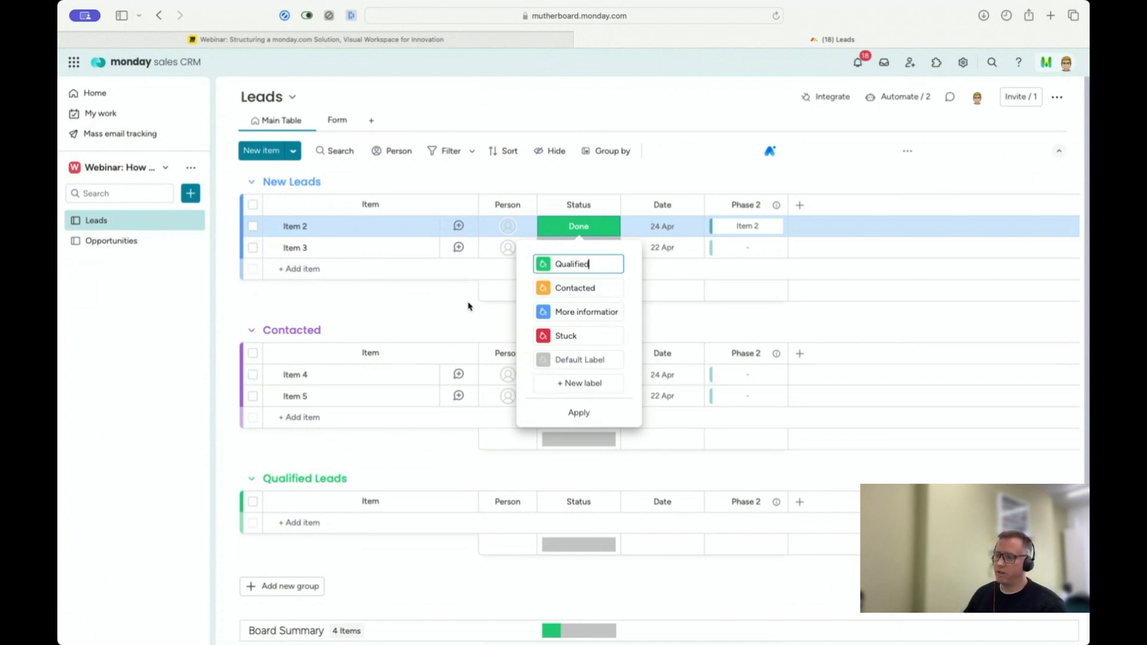
left_click(424, 296)
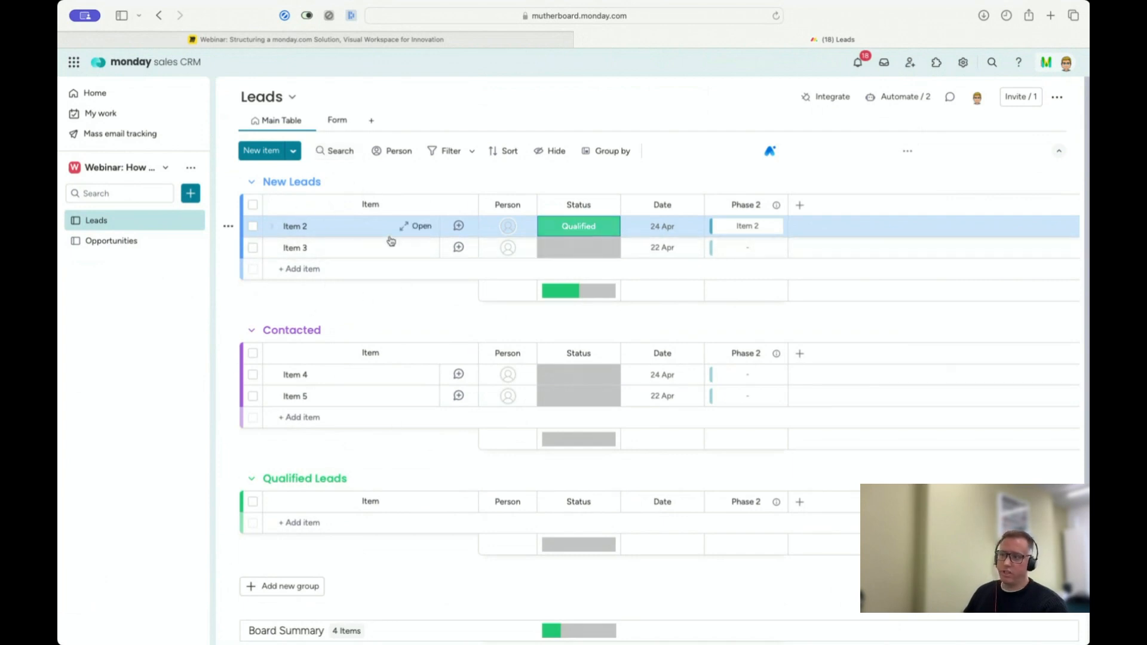
Step: Review the Leads board's automations, including the one that moves items to the Contacted group on a status change
left_click(902, 99)
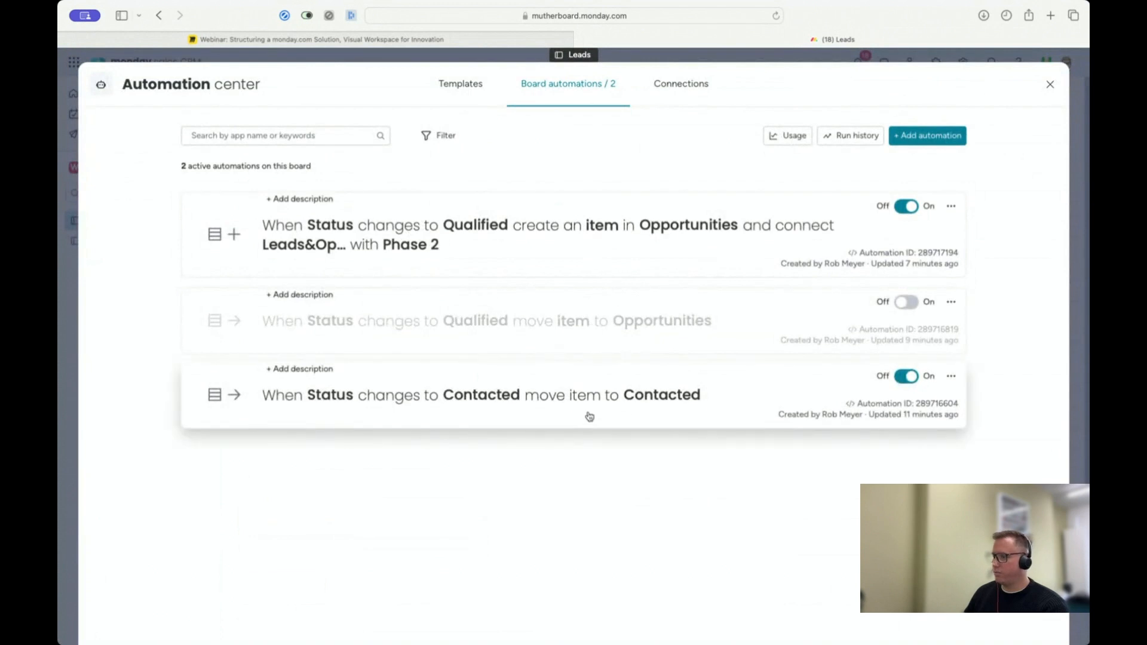
left_click(611, 402)
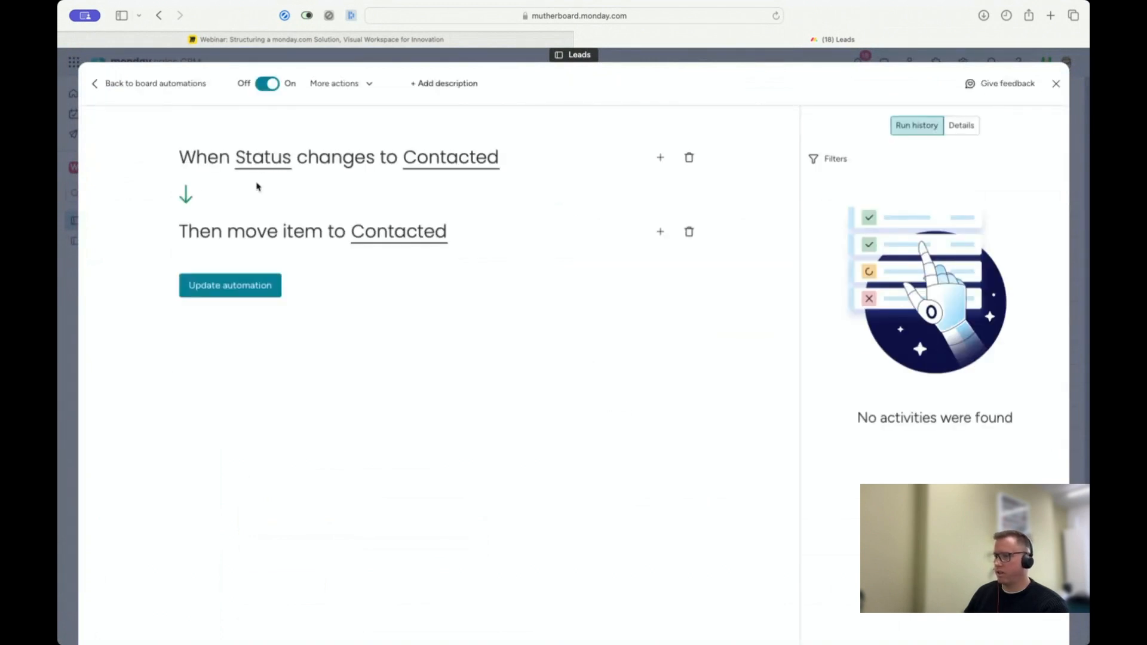
left_click(1054, 84)
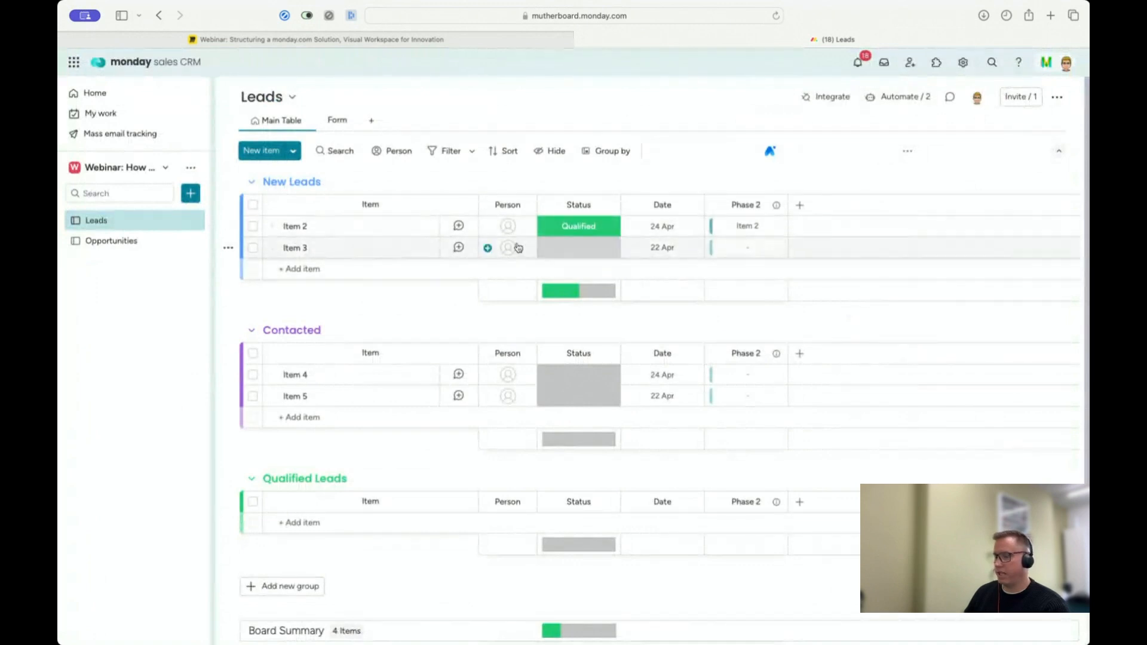
Step: In the Opportunities board, rename the first group to New Opportunites
left_click(108, 245)
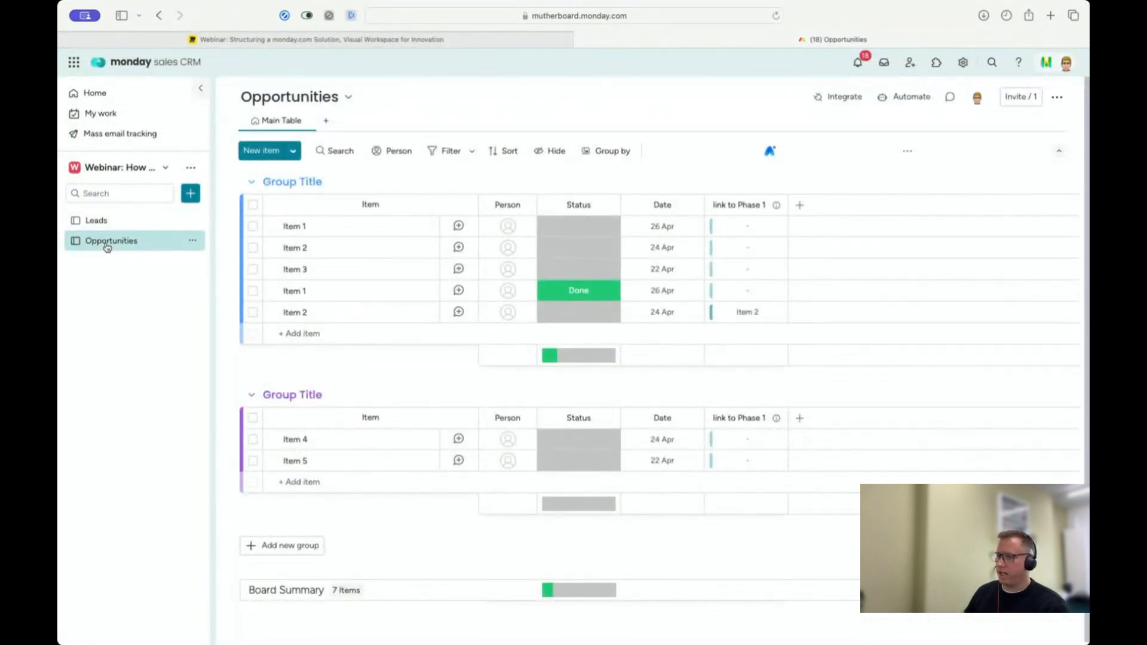
left_click(289, 182)
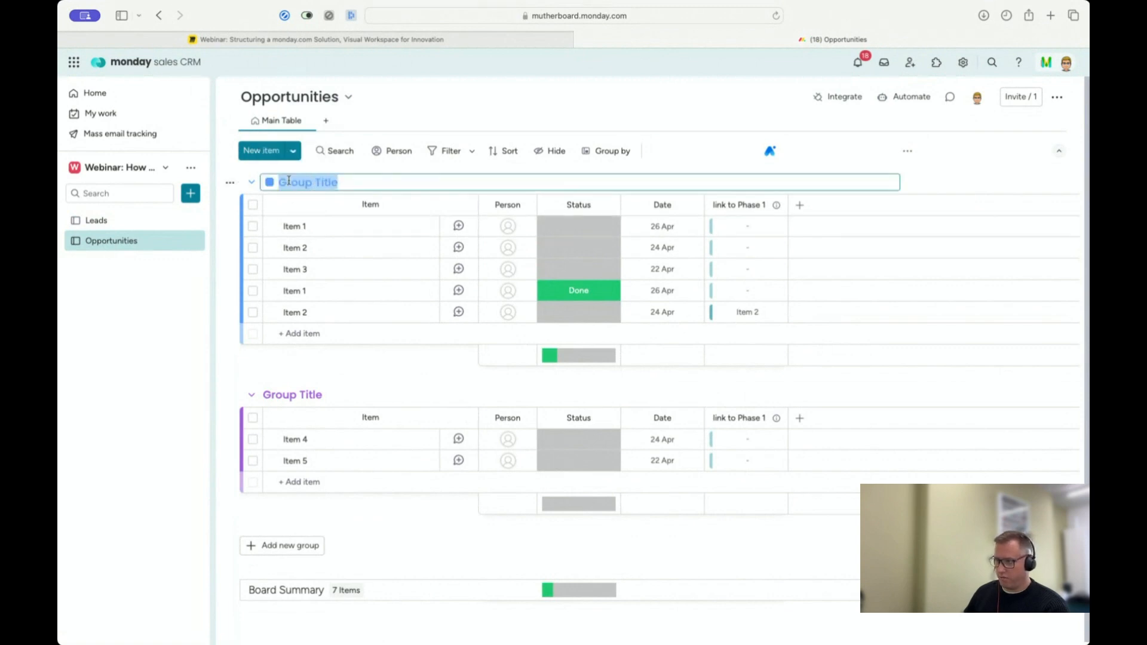
type("New")
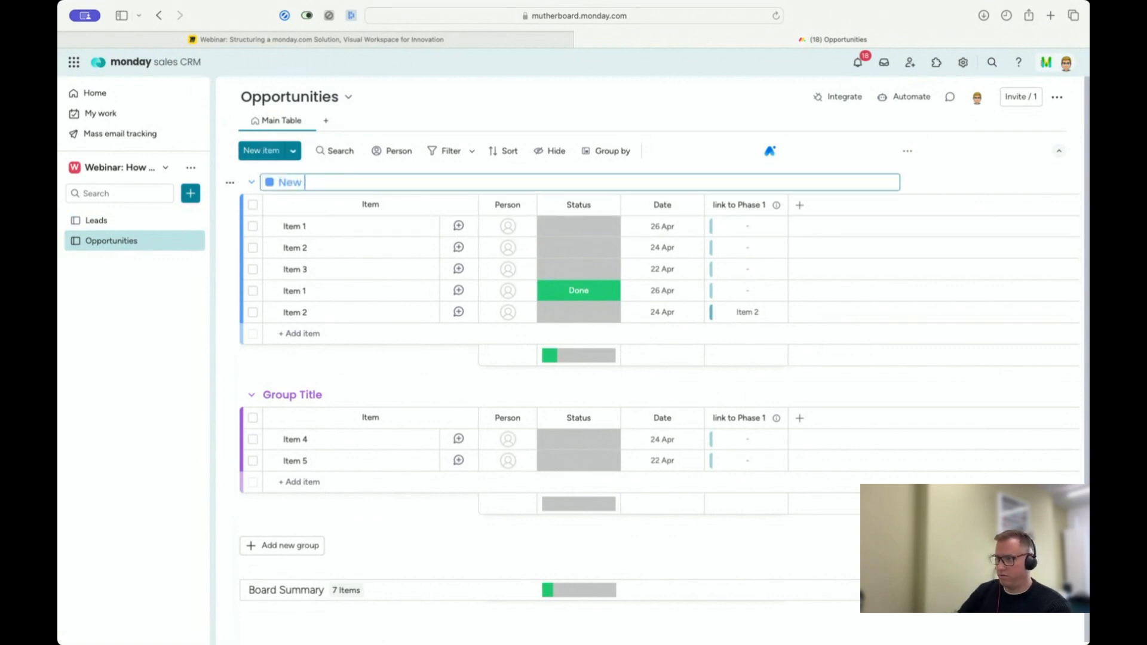
type(" Opport")
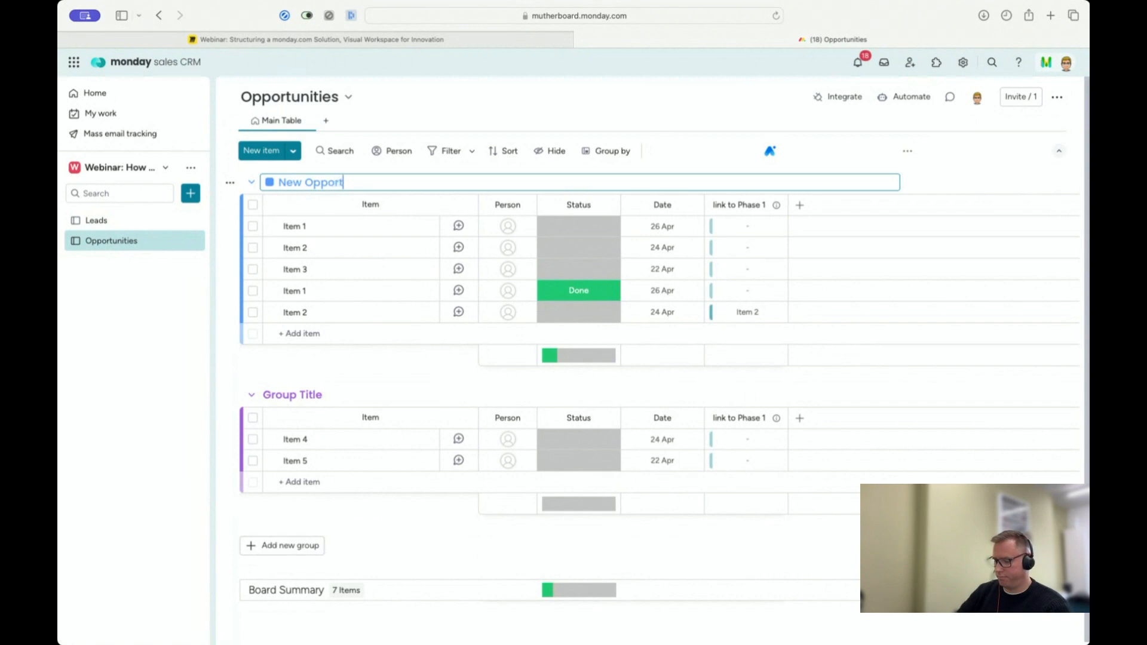
type("united")
key("BackSpace")
type("s")
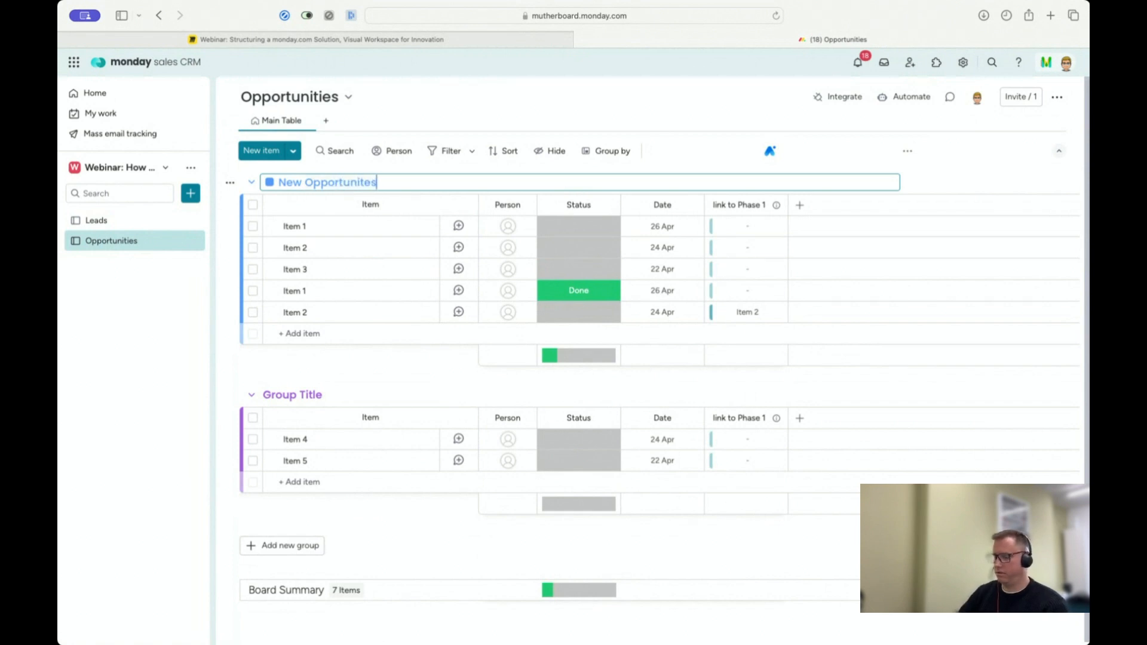
Step: Recolour the second group in the Opportunities board to bright green and rename it Won Opps
left_click(277, 396)
left_click(276, 396)
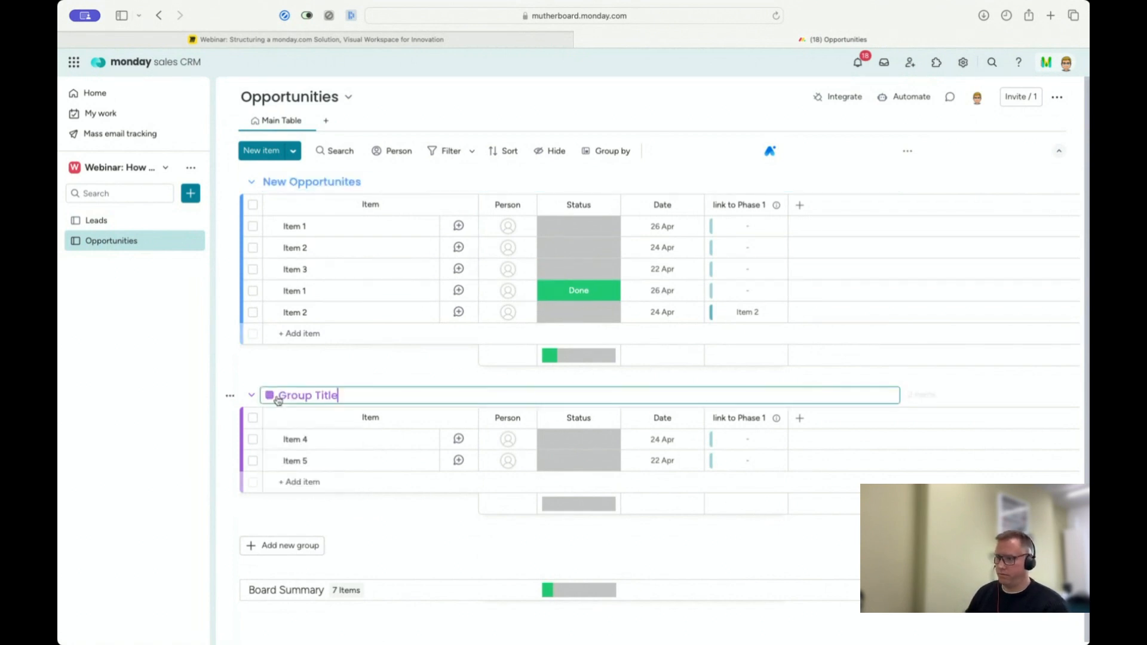
left_click(272, 397)
left_click(292, 420)
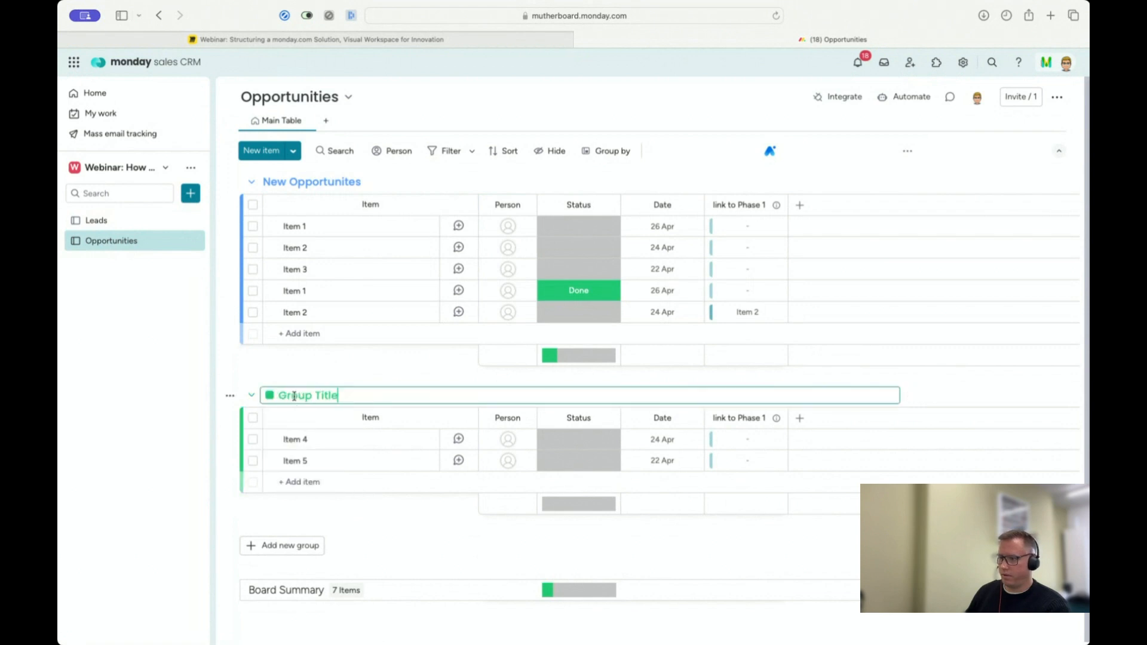
left_click(294, 395)
type("Won O")
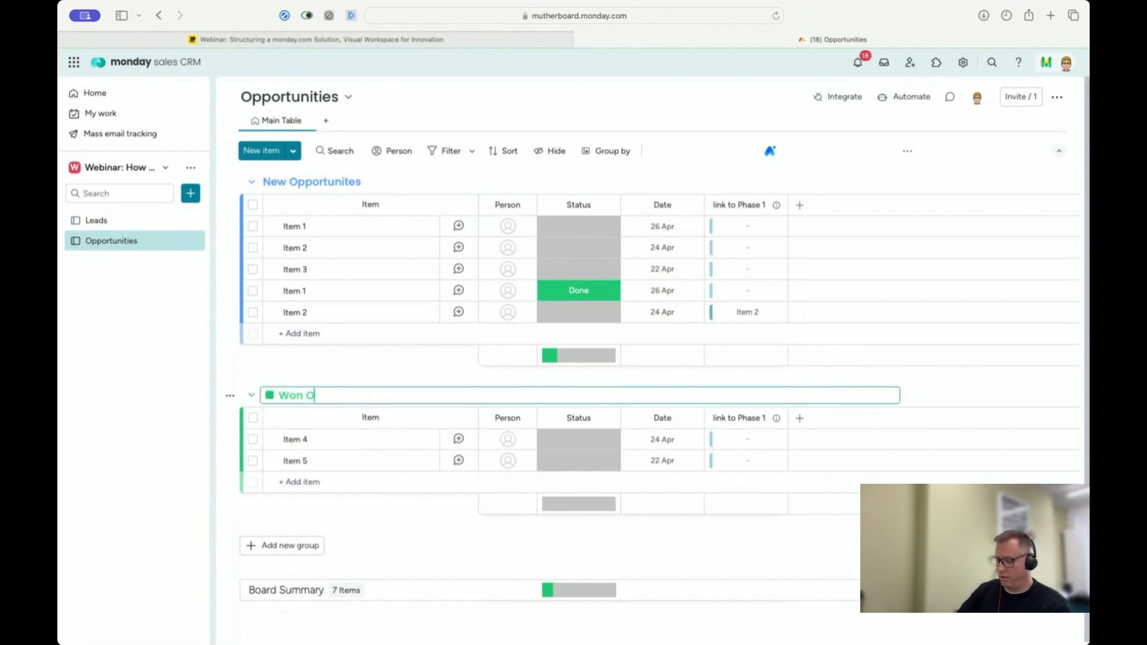
type("pps")
key("Return")
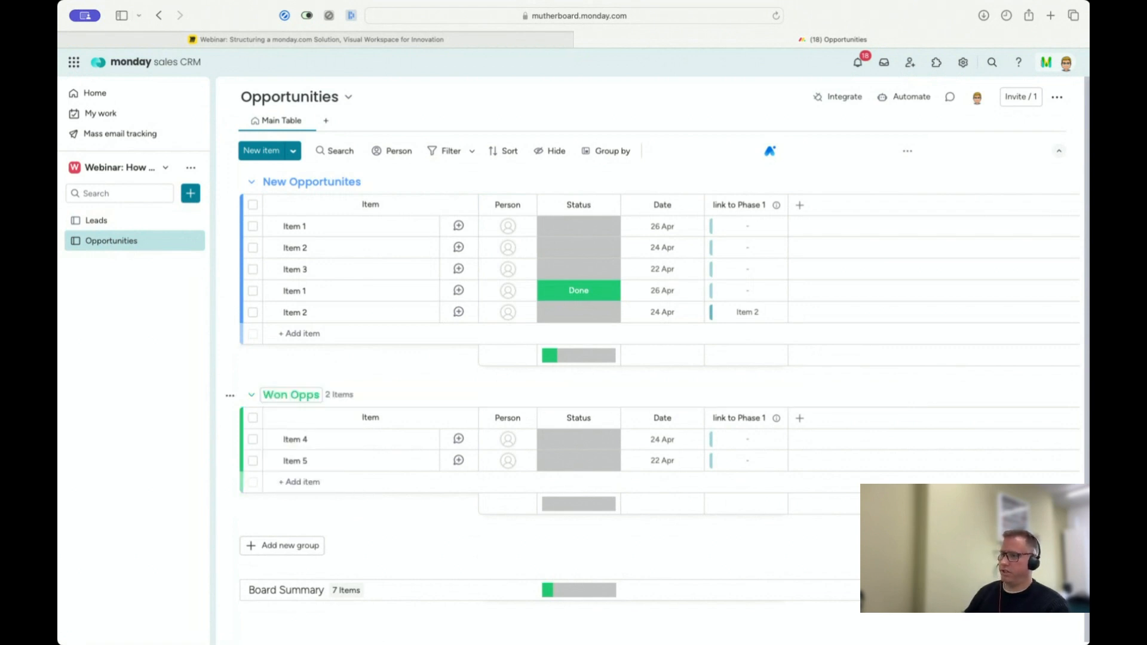
Step: Start a custom automation for the Opportunities board that moves an item to a group when a status changes to something
left_click(914, 97)
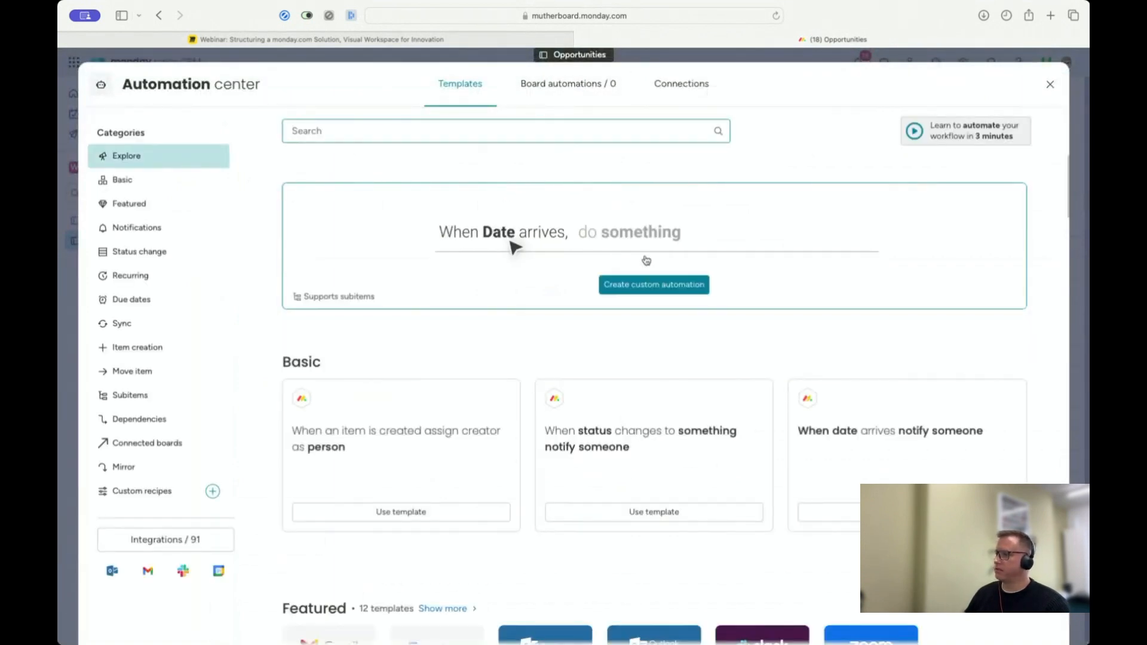
left_click(663, 285)
left_click(403, 176)
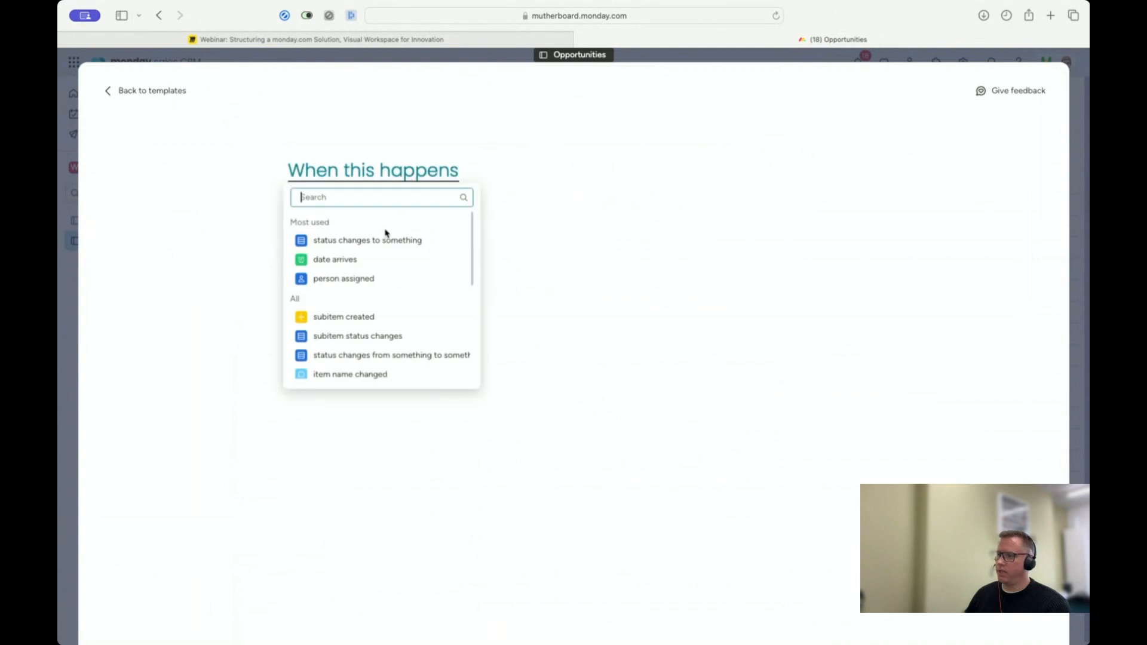
left_click(379, 240)
left_click(333, 312)
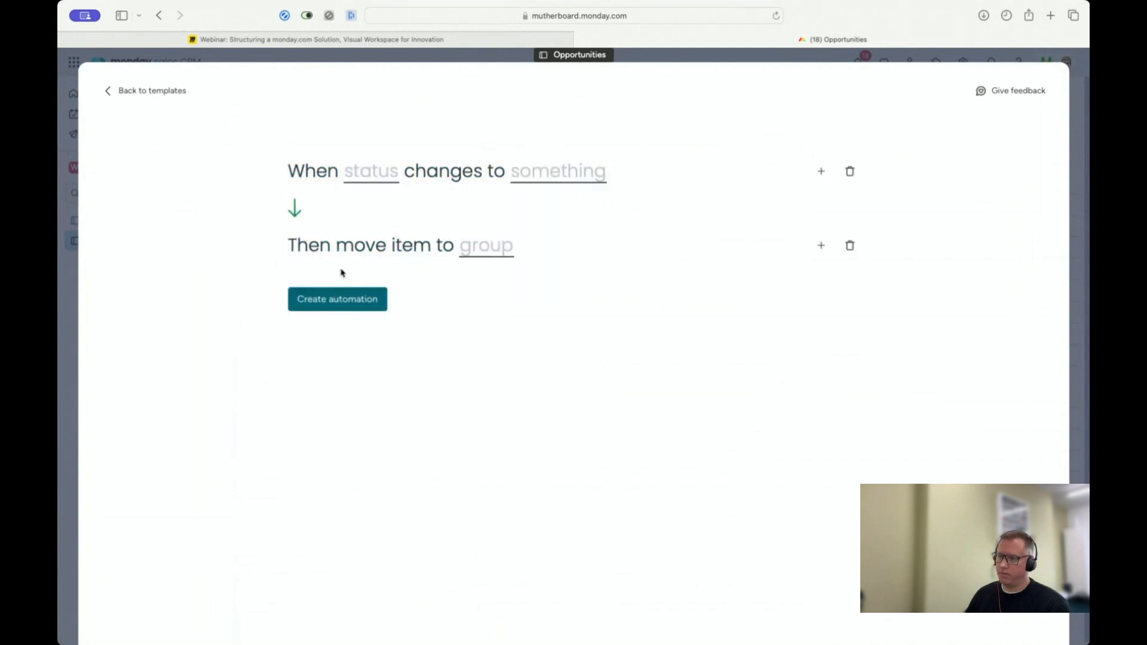
Step: Configure the automation to move items to Won Opps when Status changes to Done, and create it
left_click(376, 174)
left_click(392, 219)
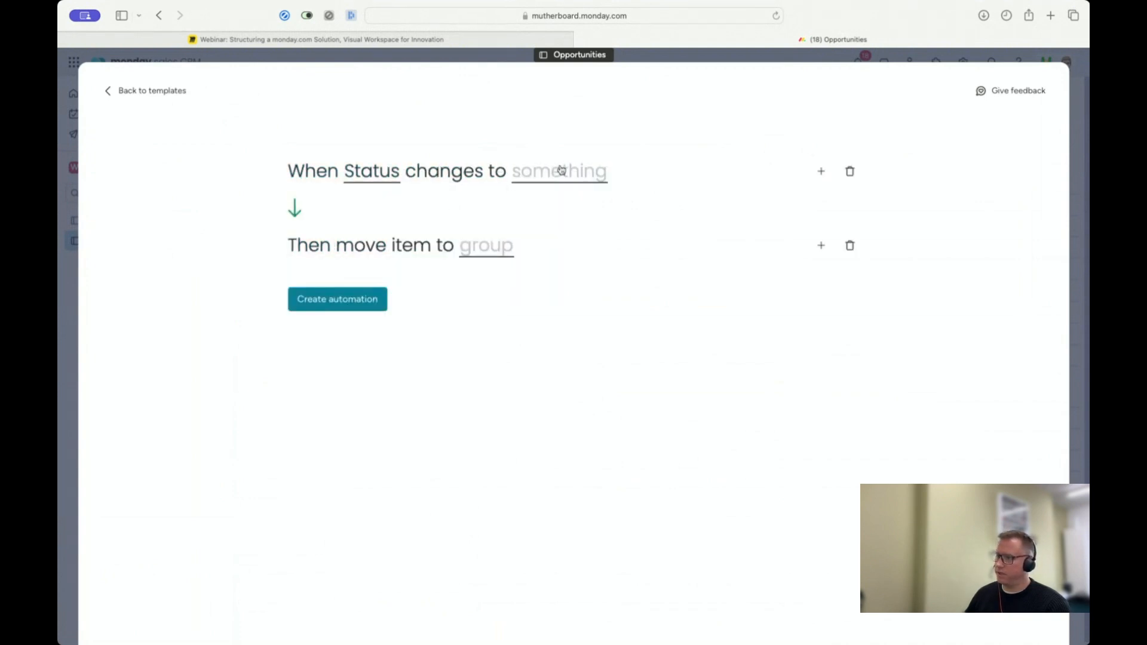
left_click(561, 171)
left_click(529, 242)
left_click(503, 251)
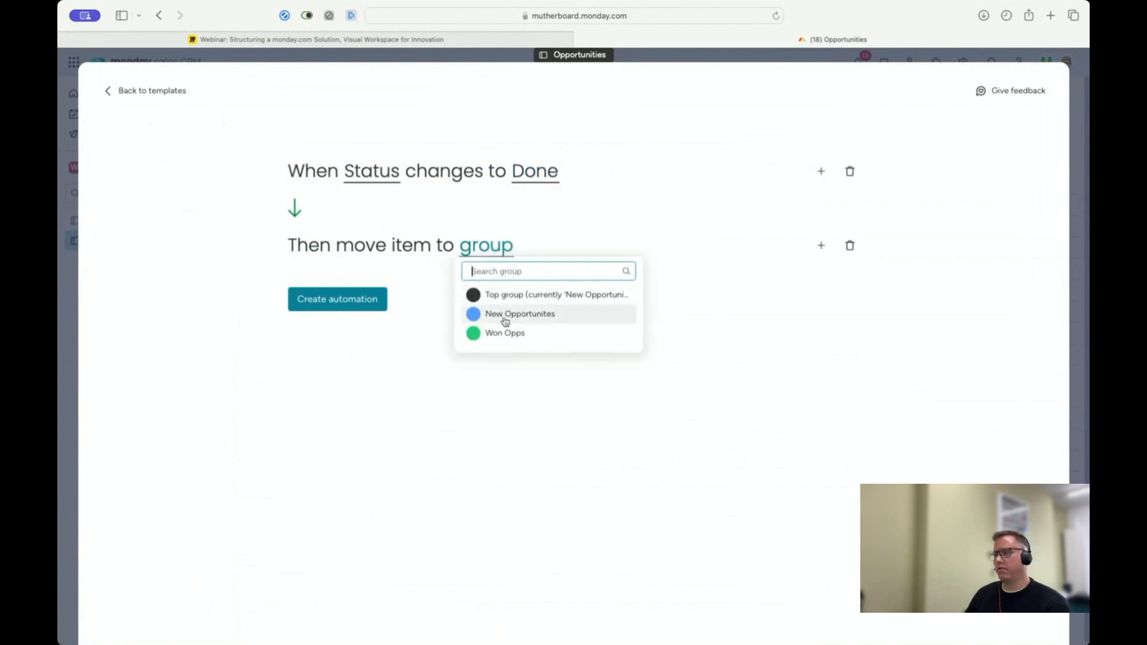
left_click(507, 343)
left_click(339, 301)
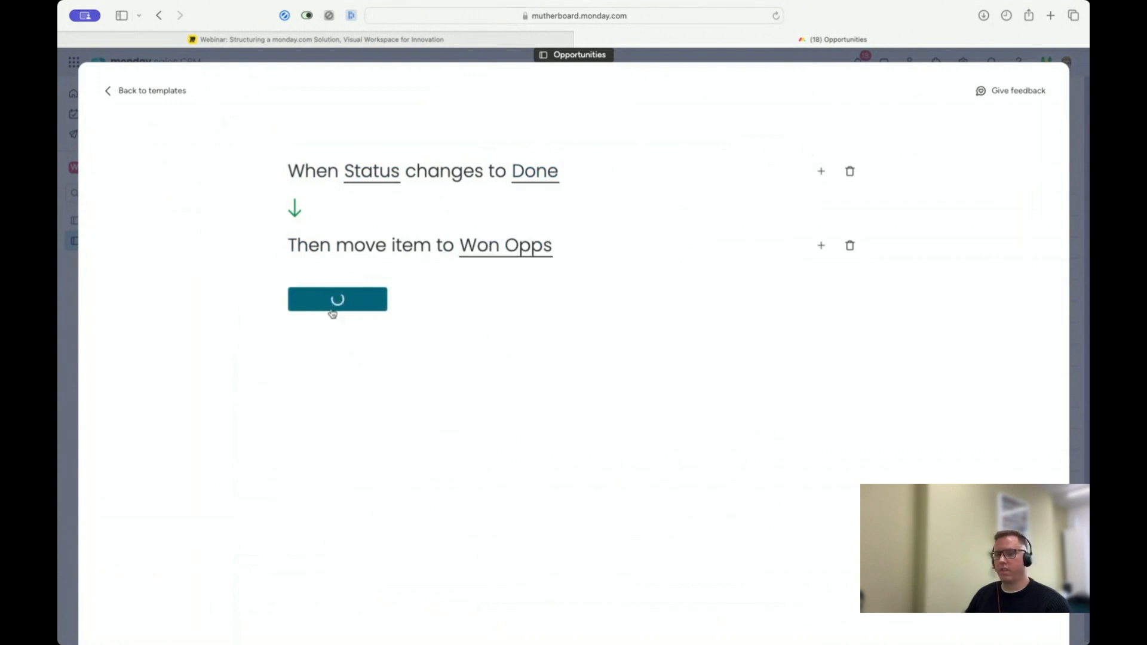
left_click(1050, 84)
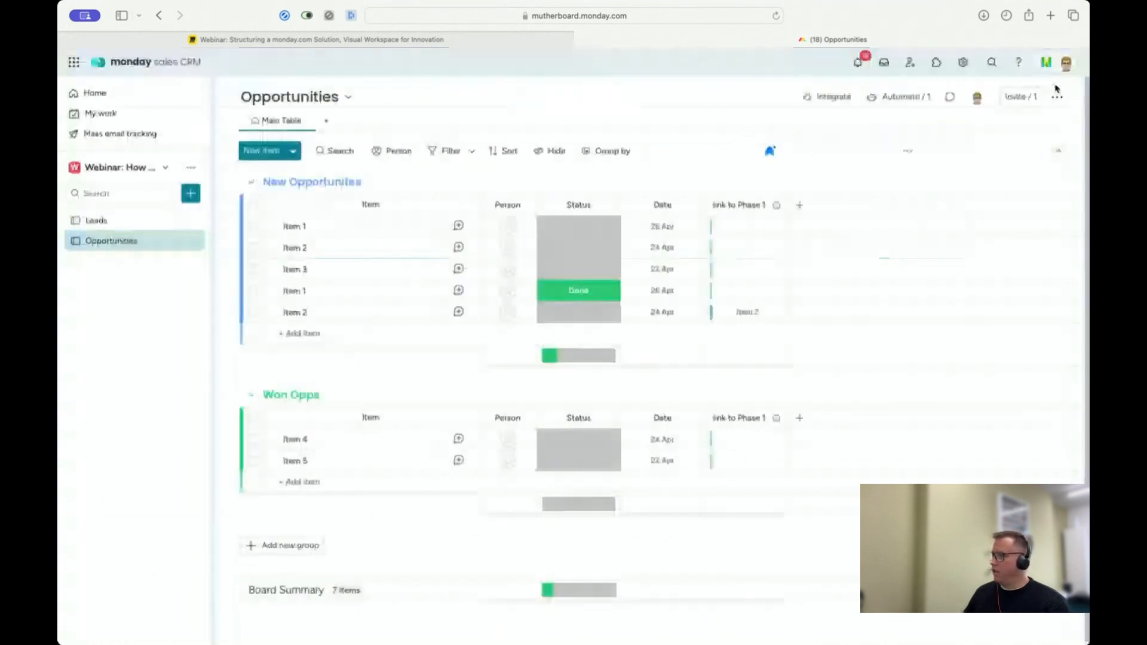
Step: Add a Priority column to the Leads board from the full column catalogue
left_click(106, 222)
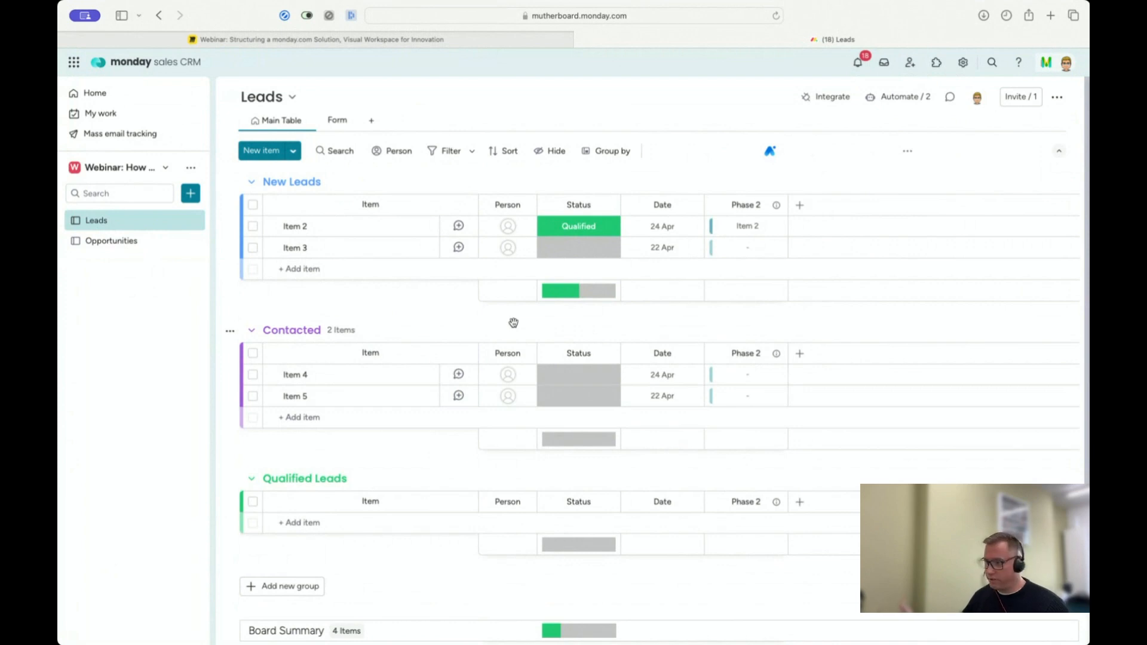
left_click(799, 205)
left_click(738, 469)
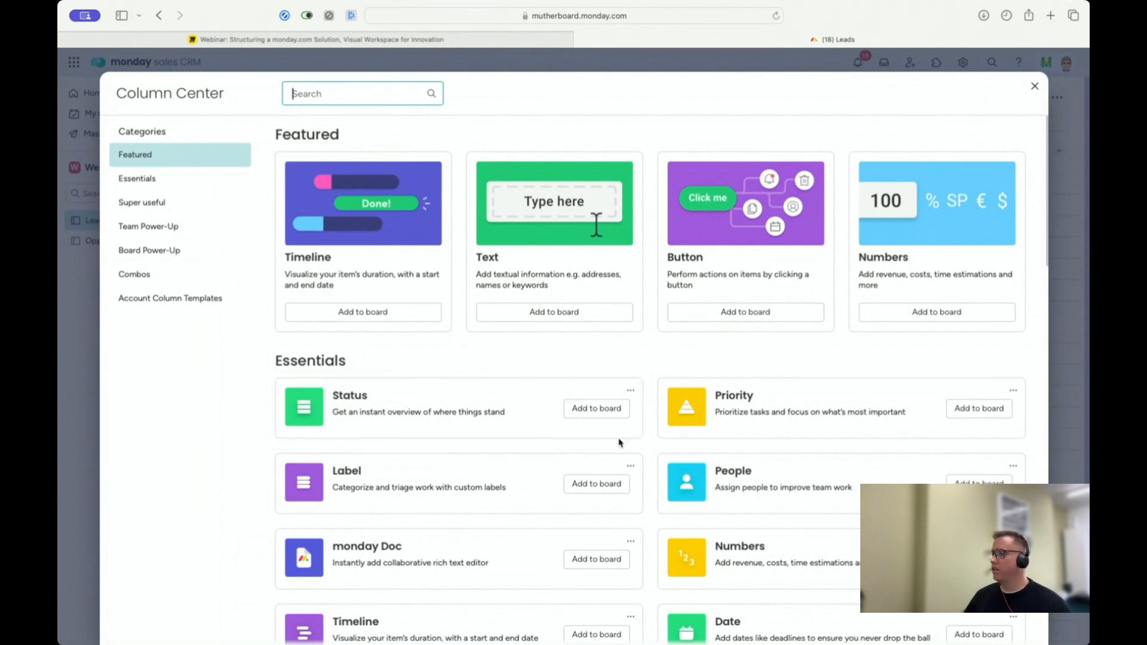
scroll(651, 454, "down", 1)
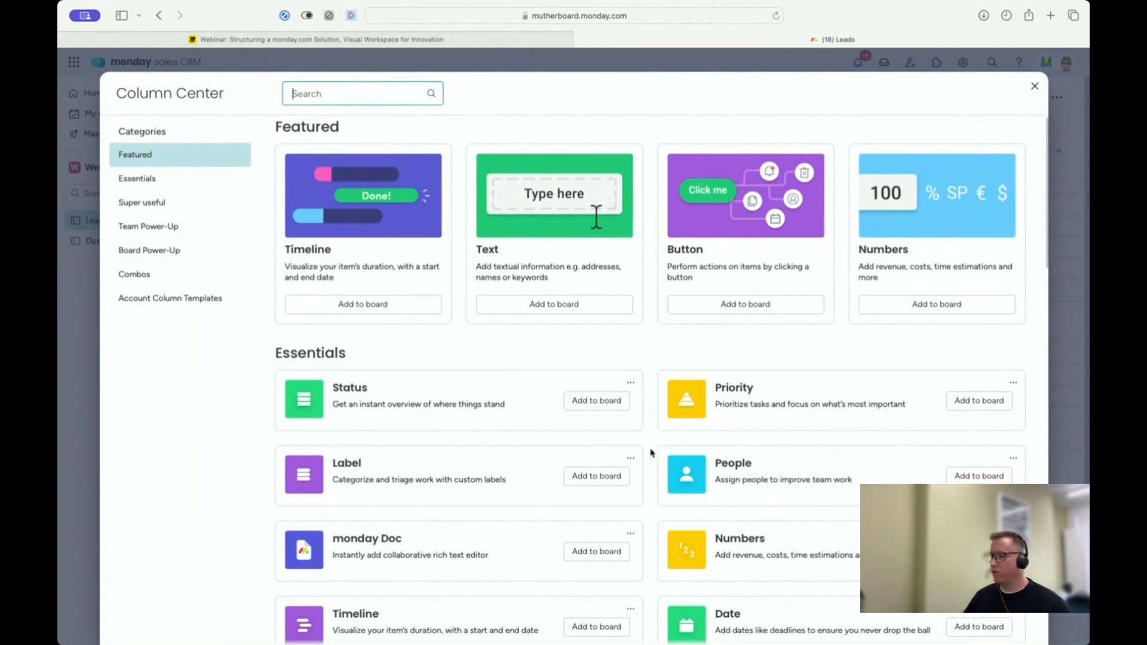
left_click(956, 402)
Step: Search the full column catalogue for email and add an Email column to the Leads board
left_click(884, 205)
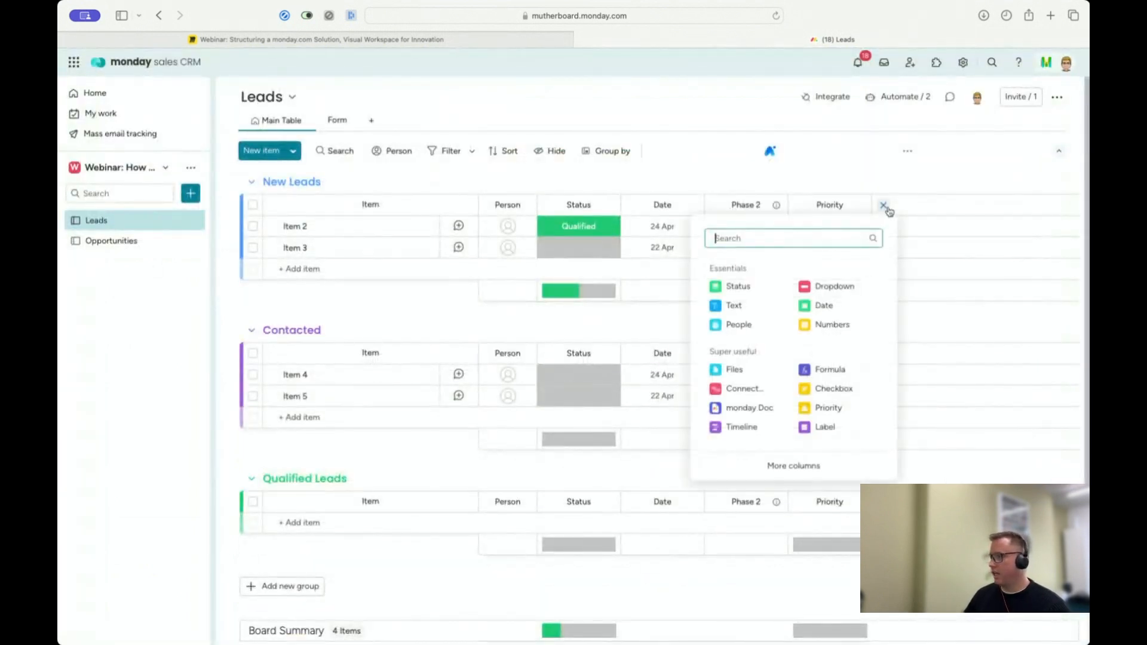
left_click(767, 465)
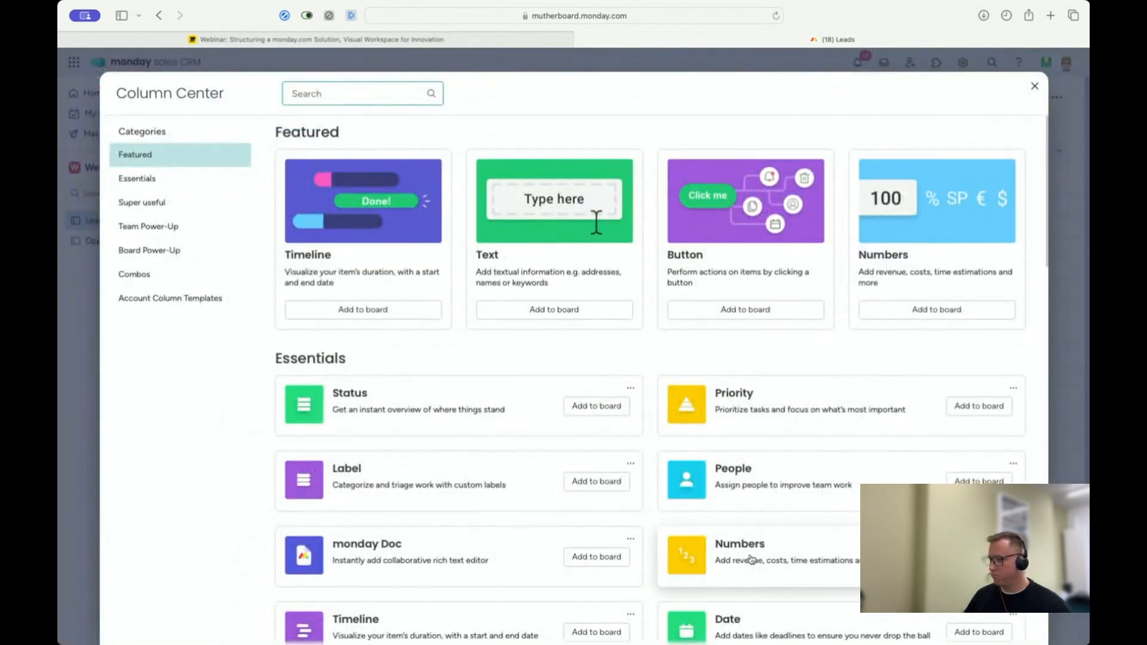
scroll(751, 559, "down", 5)
scroll(751, 559, "up", 2)
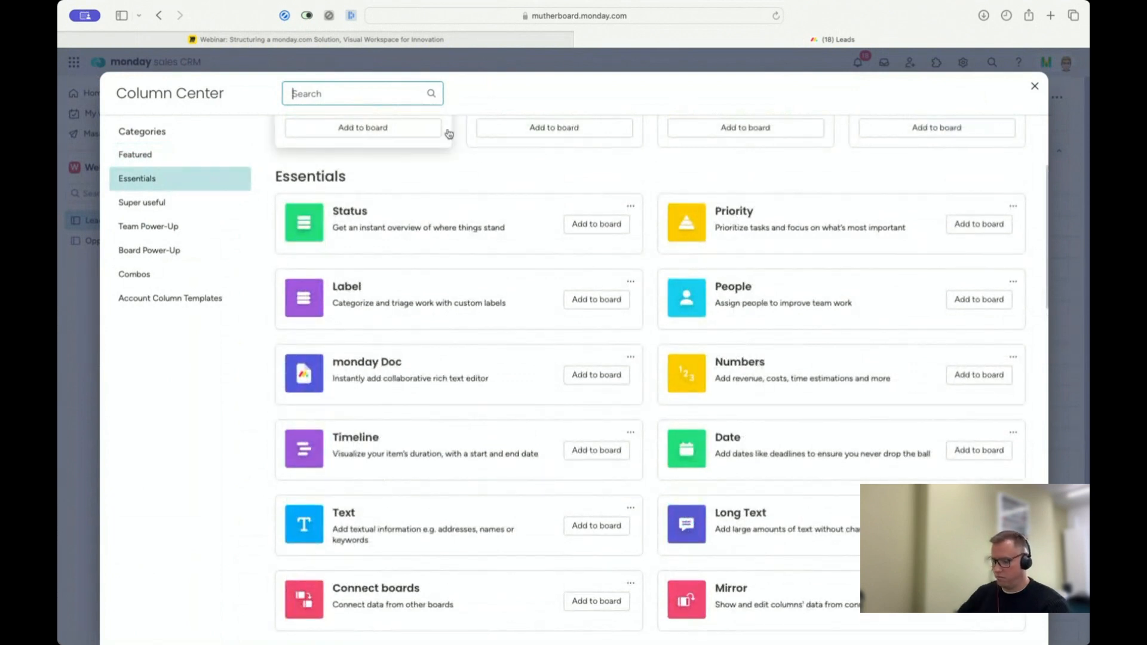
type("email")
left_click(481, 182)
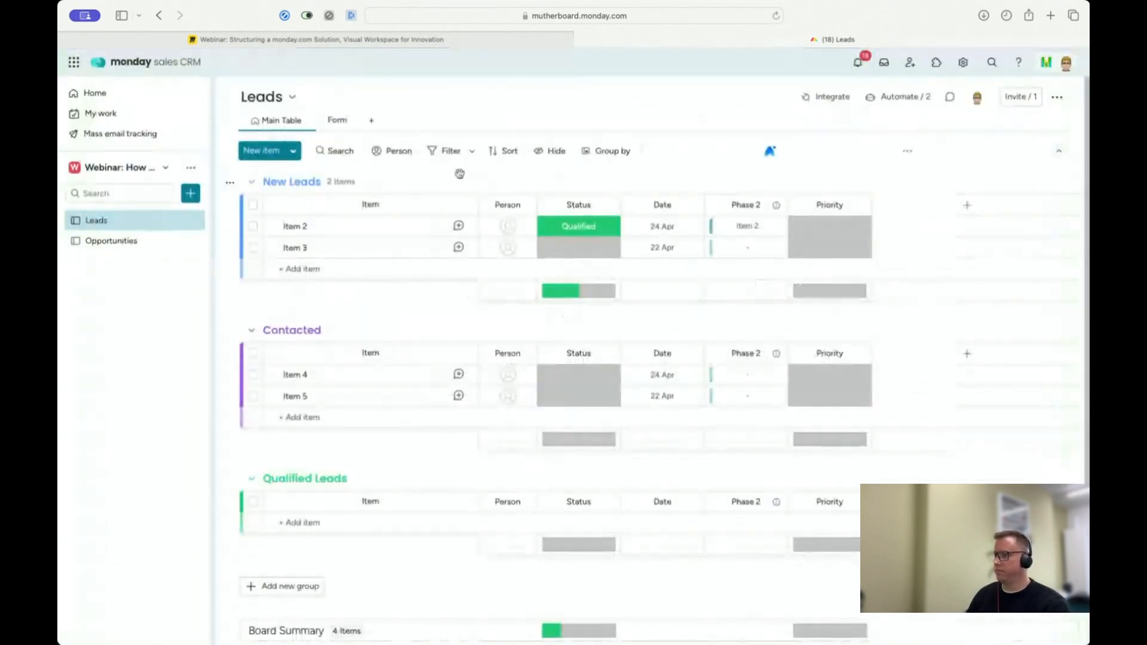
Step: Add a Phone column to the Leads board after the Email column
left_click(966, 206)
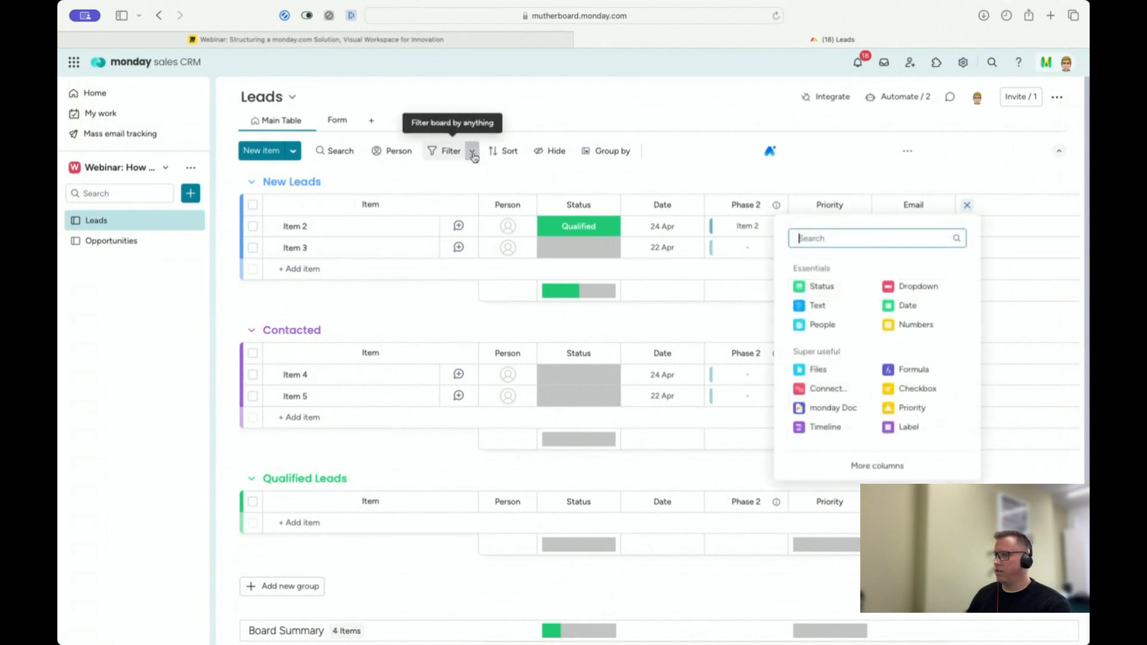
type("phion")
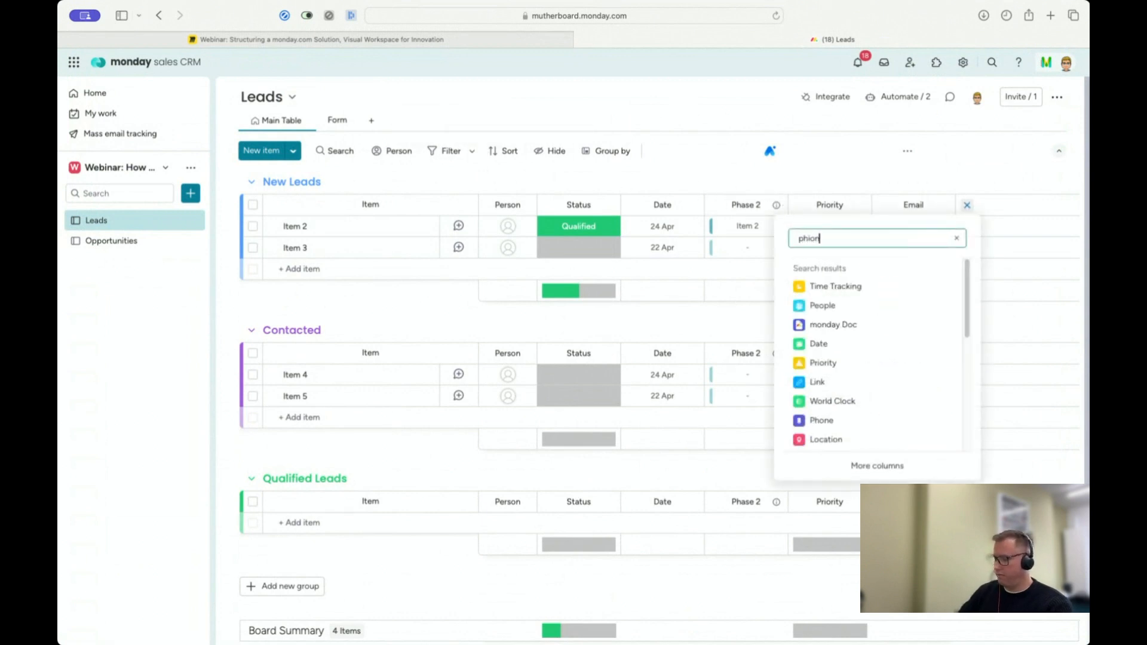
key("BackSpace")
key("BackSpace")
key("BackSpace")
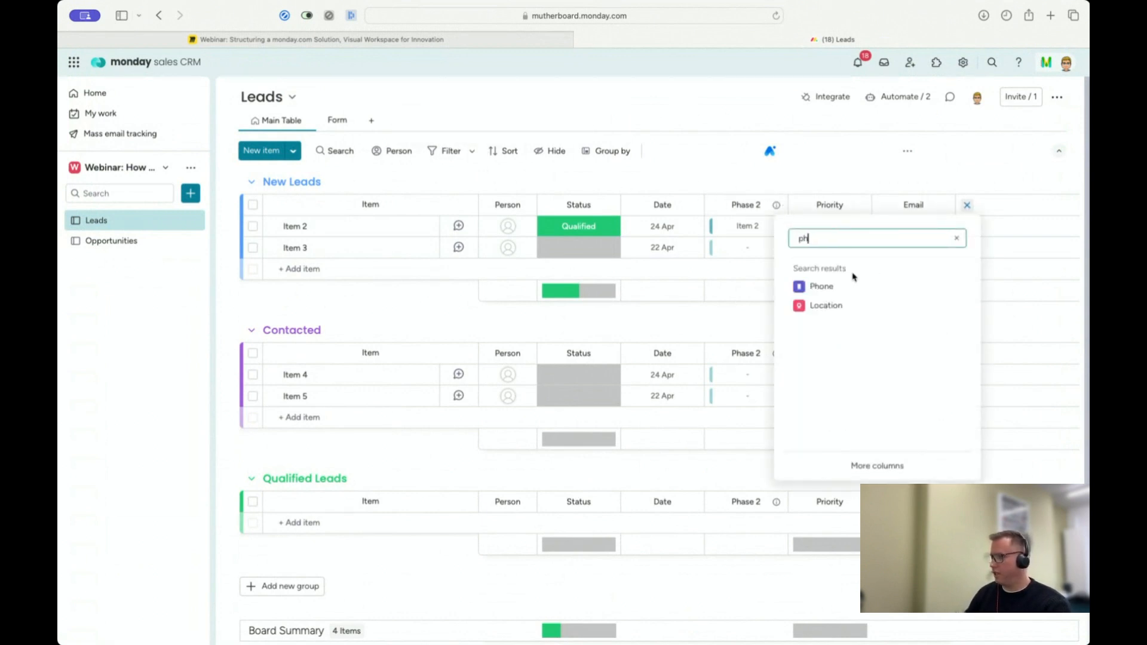
left_click(852, 287)
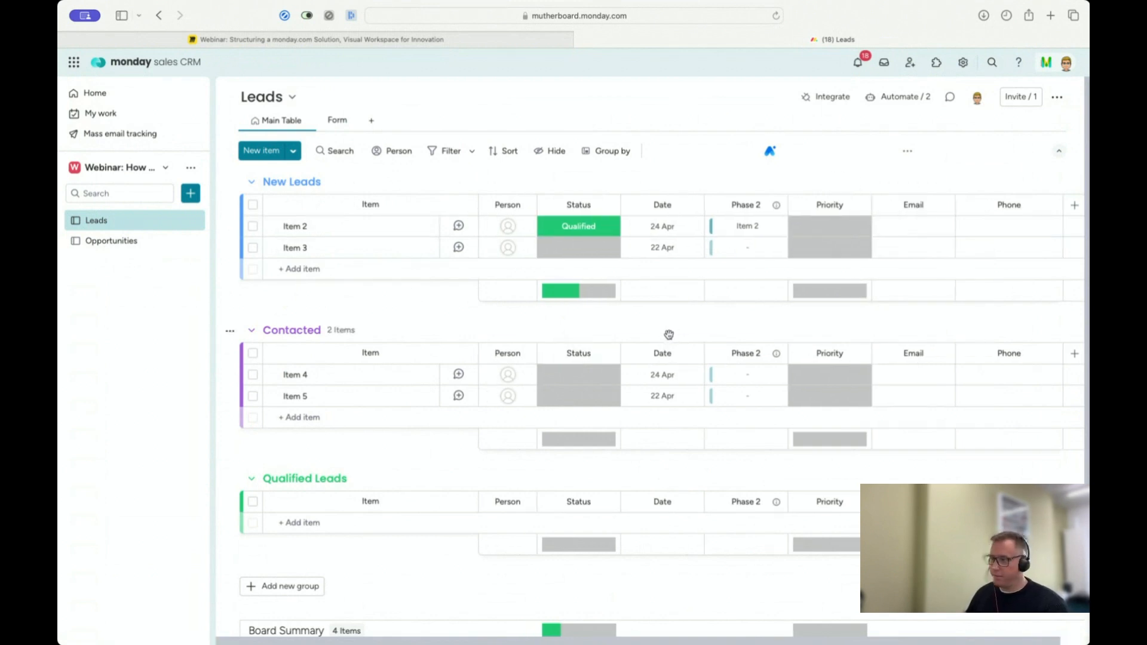
Step: Rename Item 3 in the New Leads group with the sample lead's full name
left_click(577, 226)
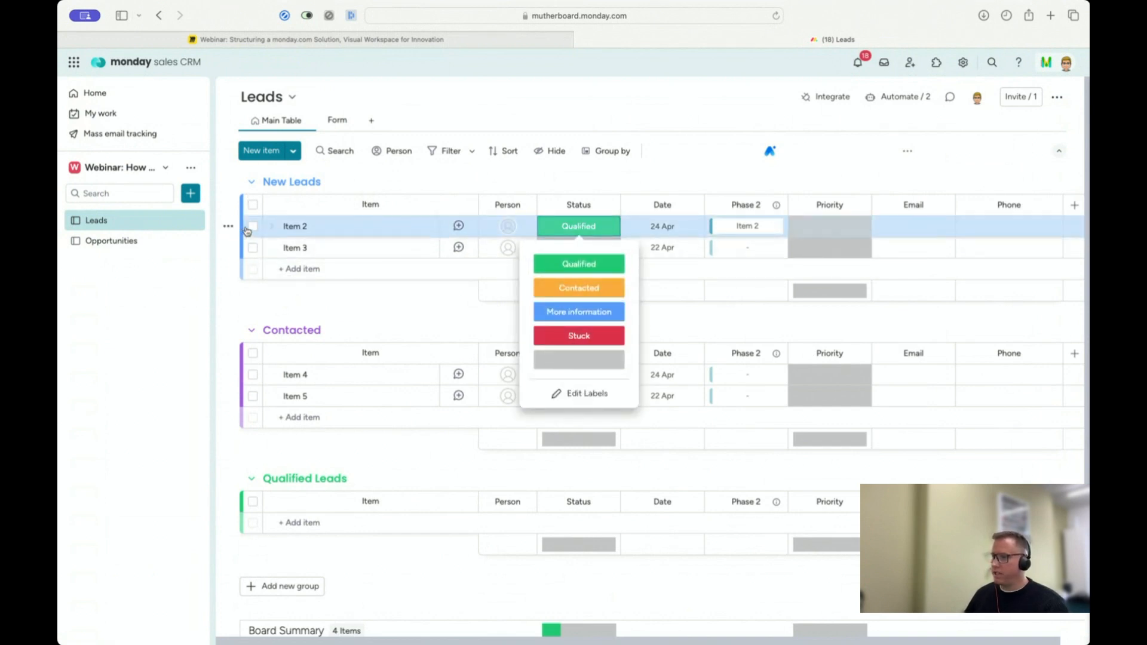
left_click(316, 267)
left_click(303, 245)
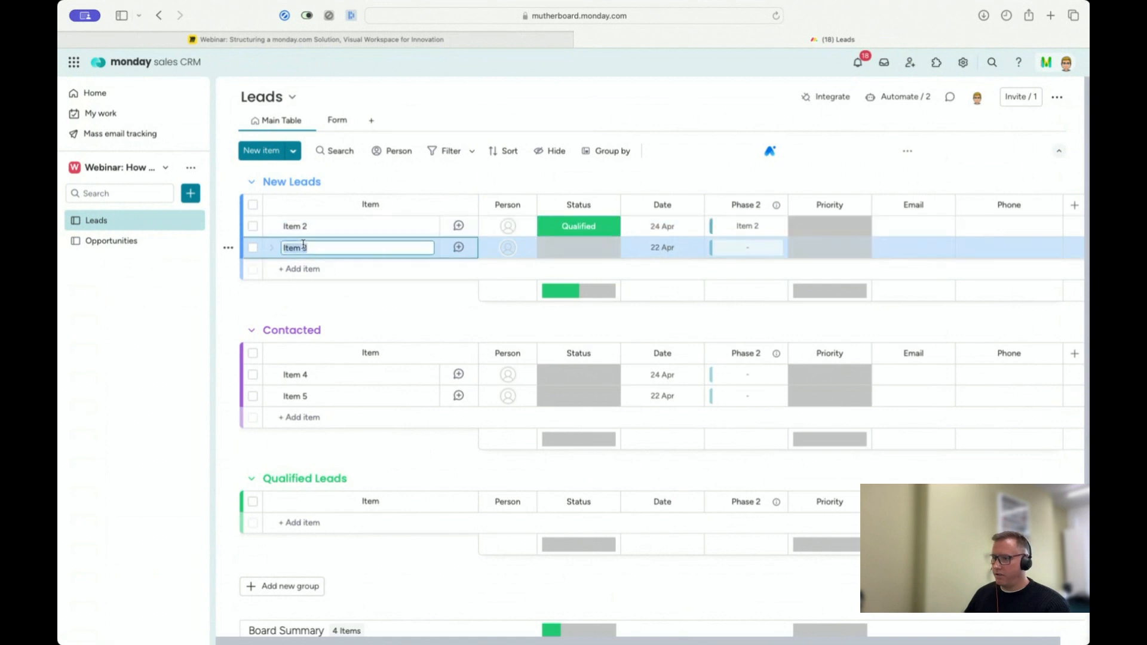
type("Steve Smith")
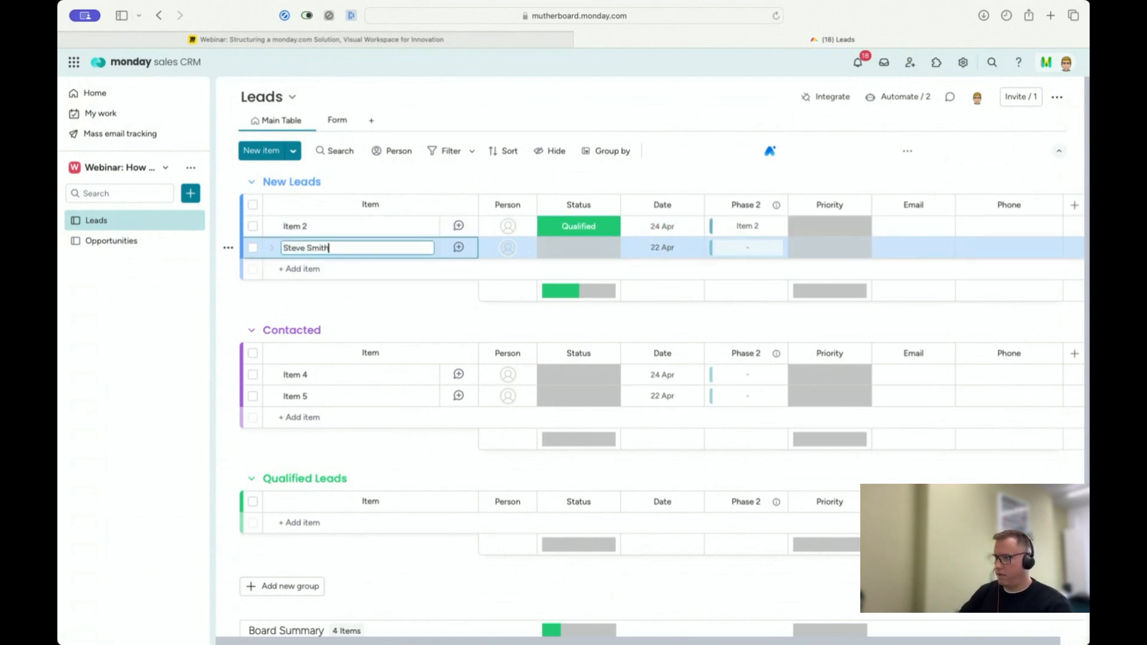
key("Return")
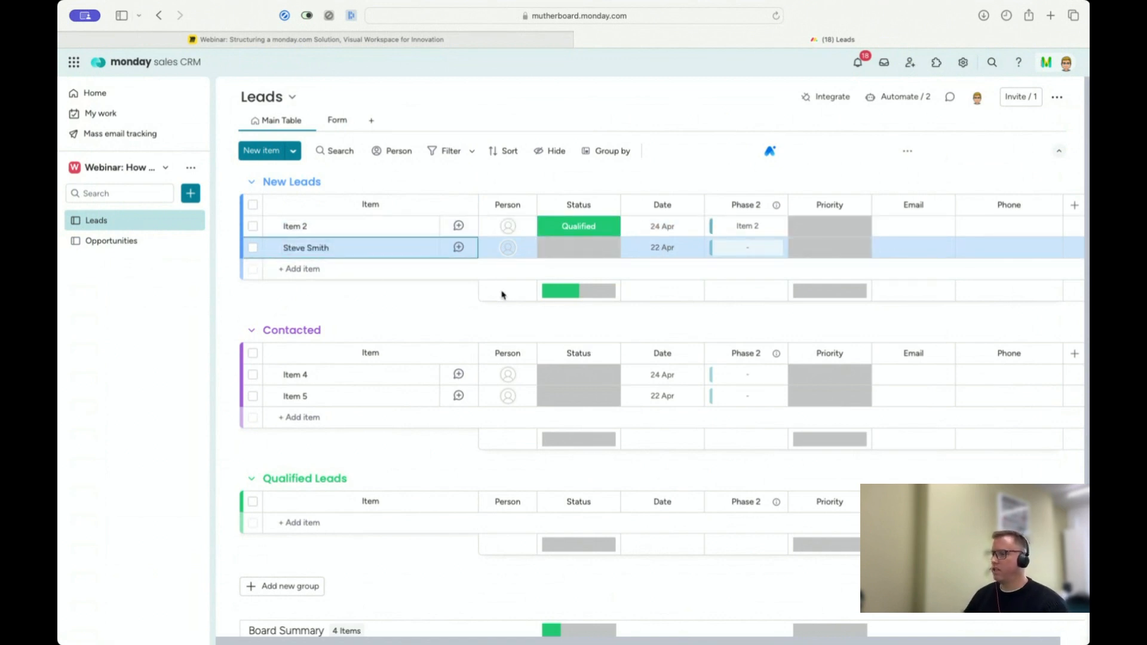
Step: View the Leads board's form, and in the main table set the status of the second New Leads item to Contacted
left_click(333, 123)
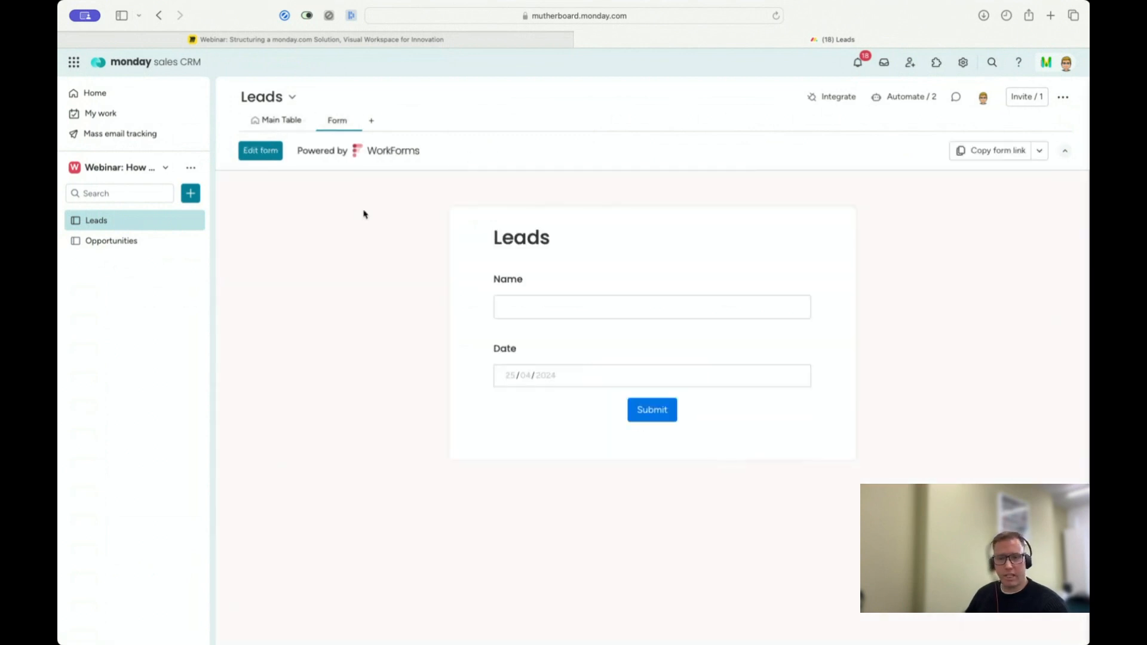
left_click(275, 121)
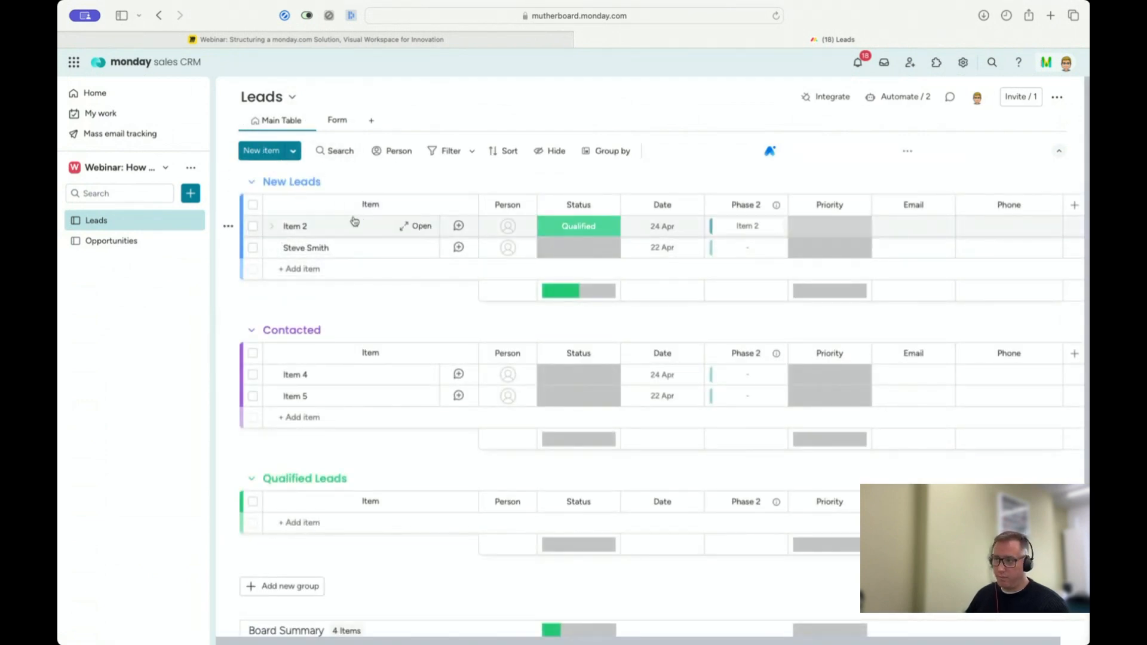
left_click(590, 250)
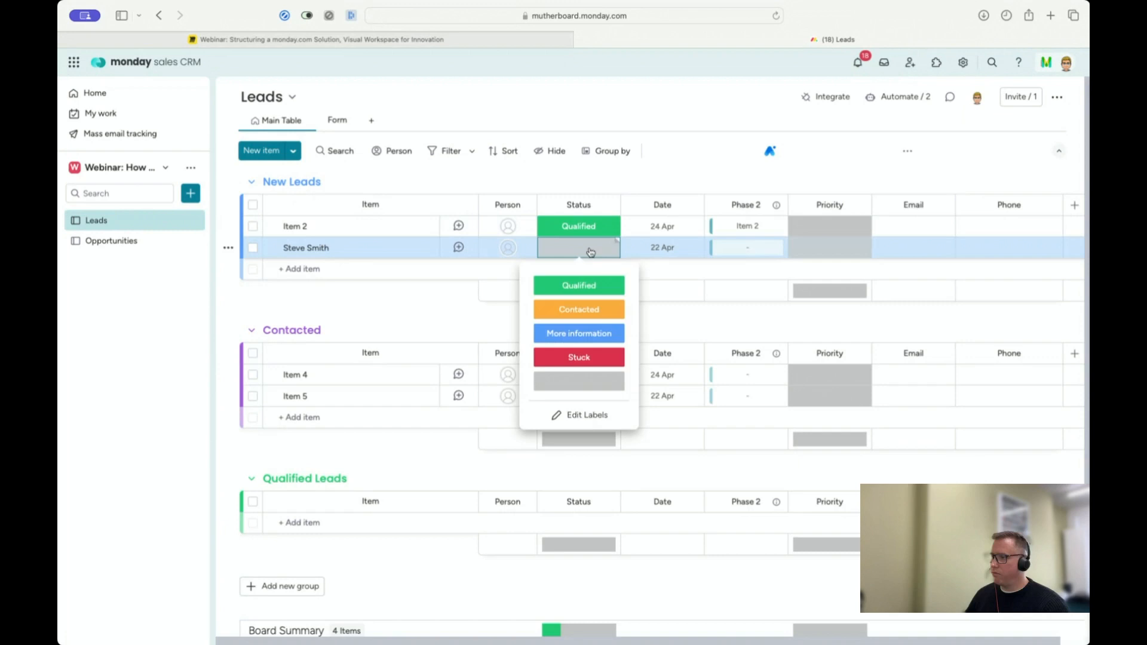
left_click(574, 310)
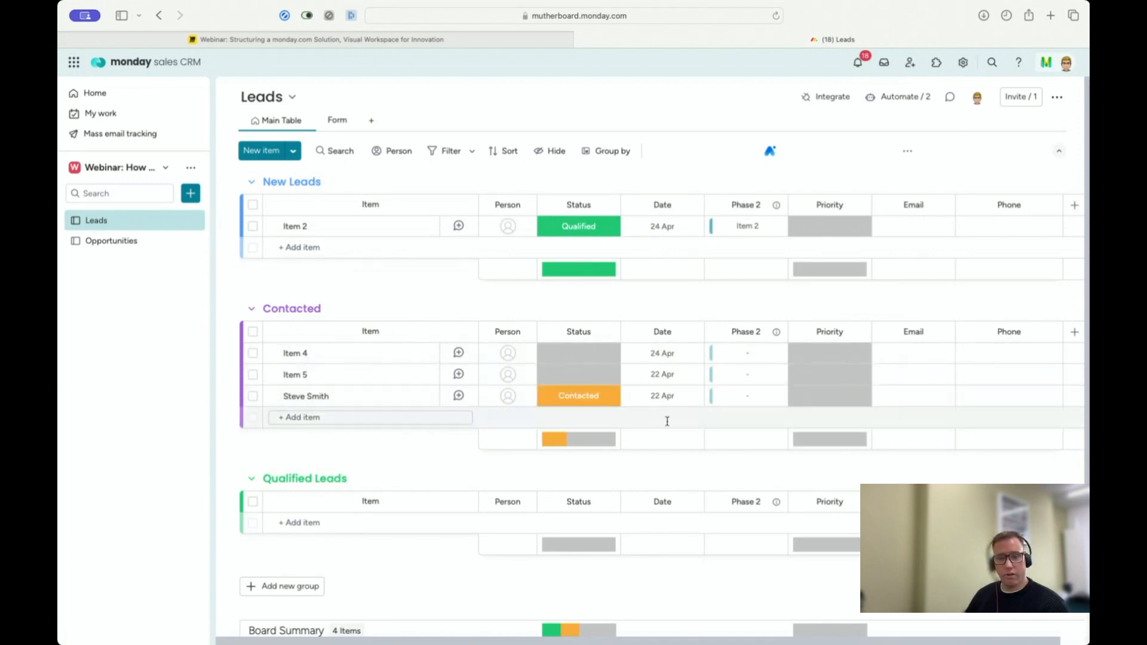
Step: Set the named lead's status to Qualified and check for its linked item in the Opportunities board
left_click(582, 403)
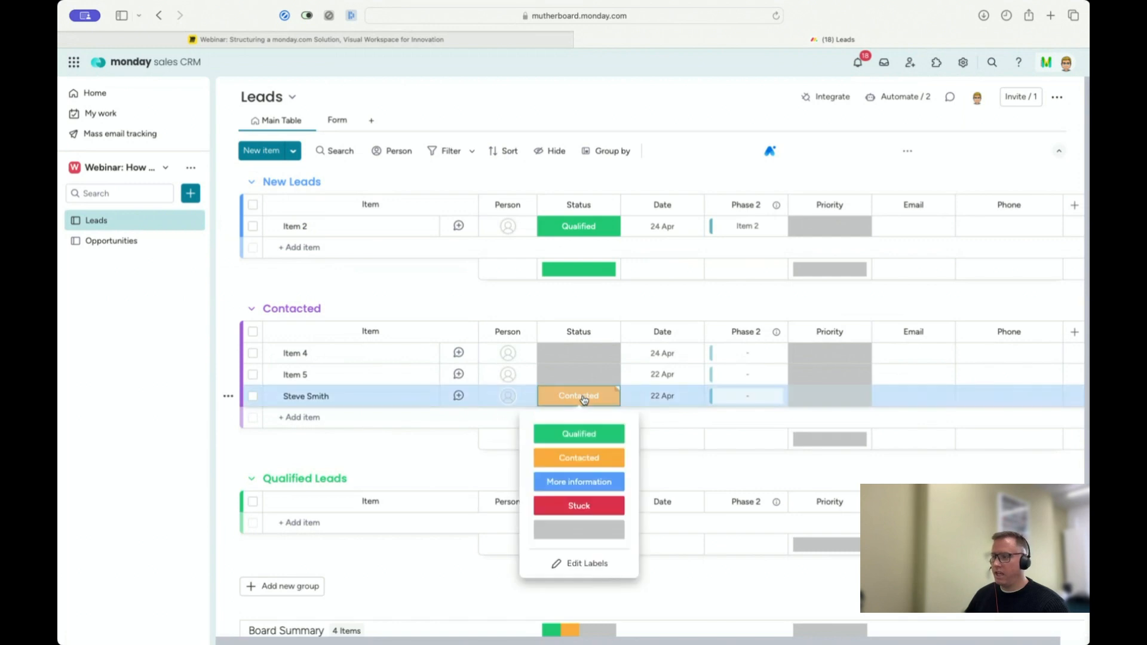
left_click(581, 437)
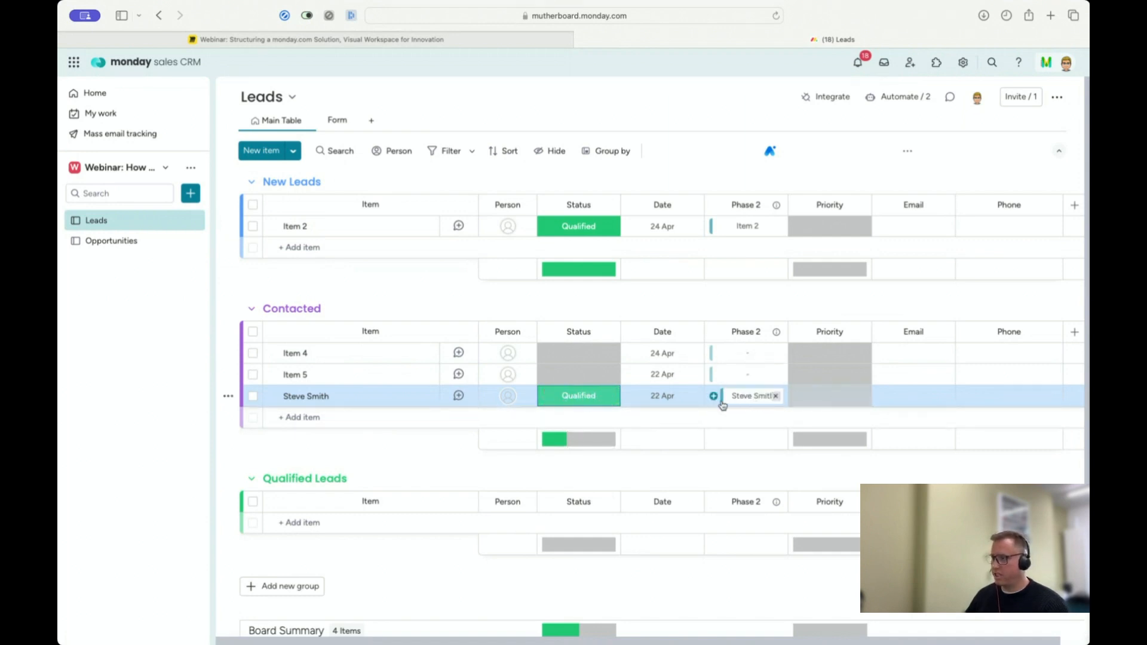
left_click(144, 245)
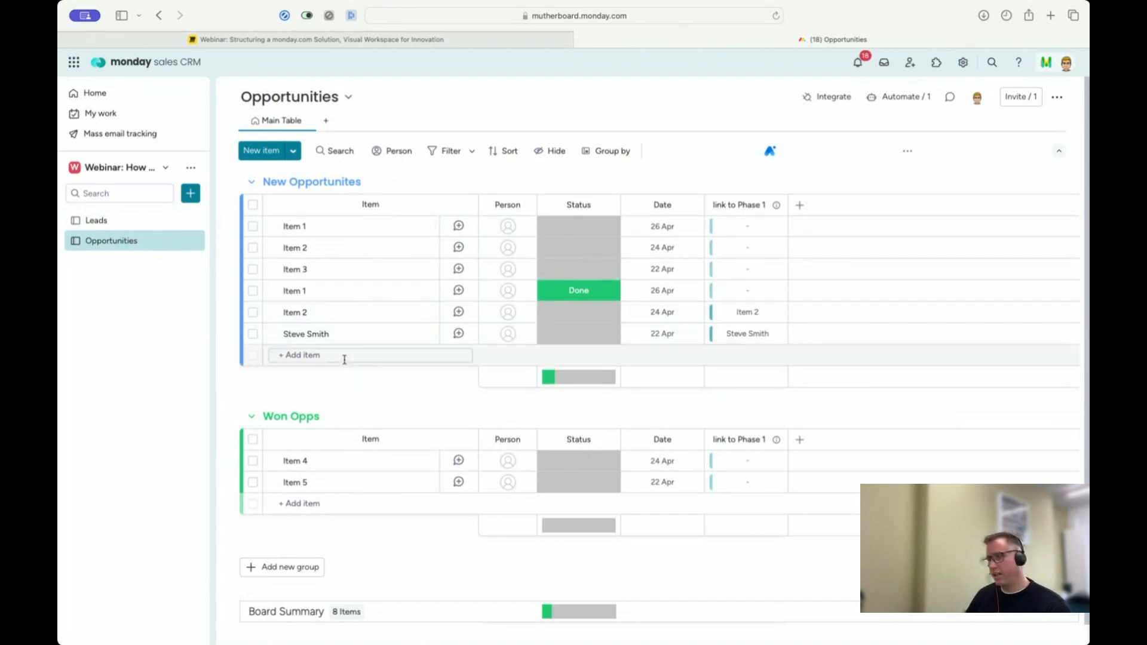
left_click(124, 225)
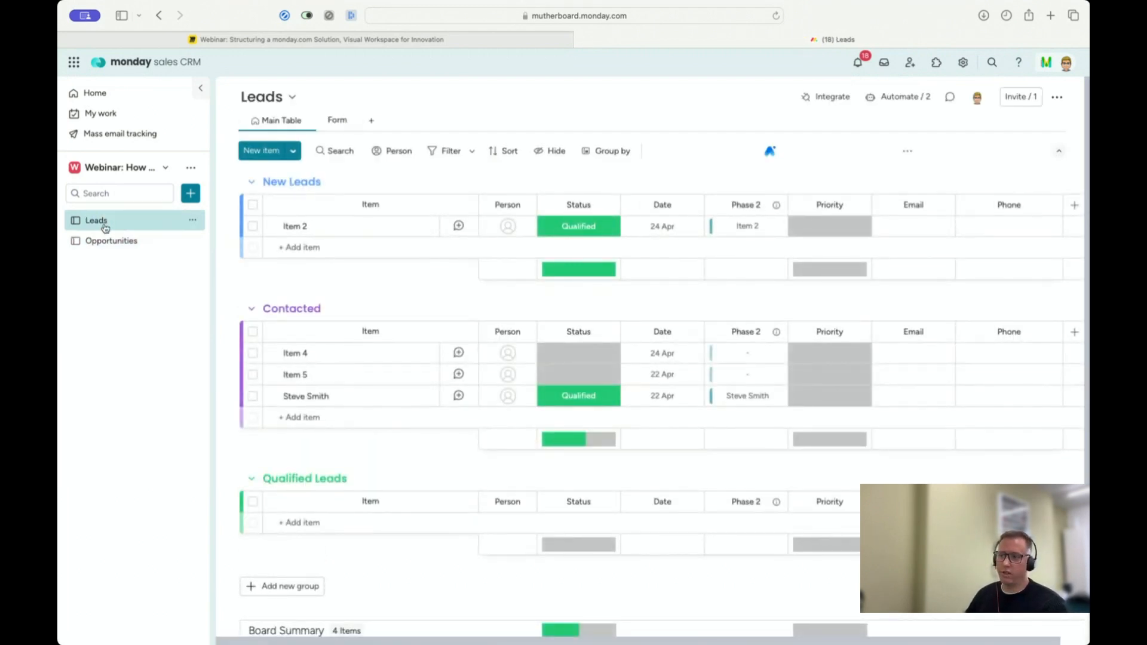
left_click(106, 246)
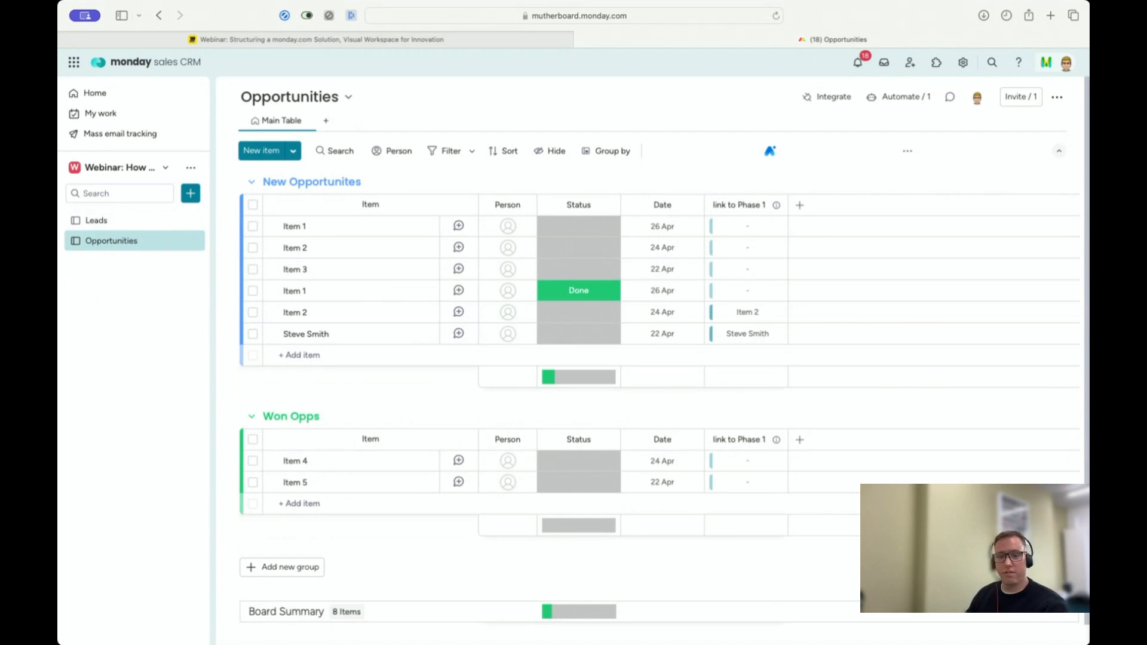
Step: Switch to the Miro board and show the diagram linking Leads to Opportunities
left_click(327, 42)
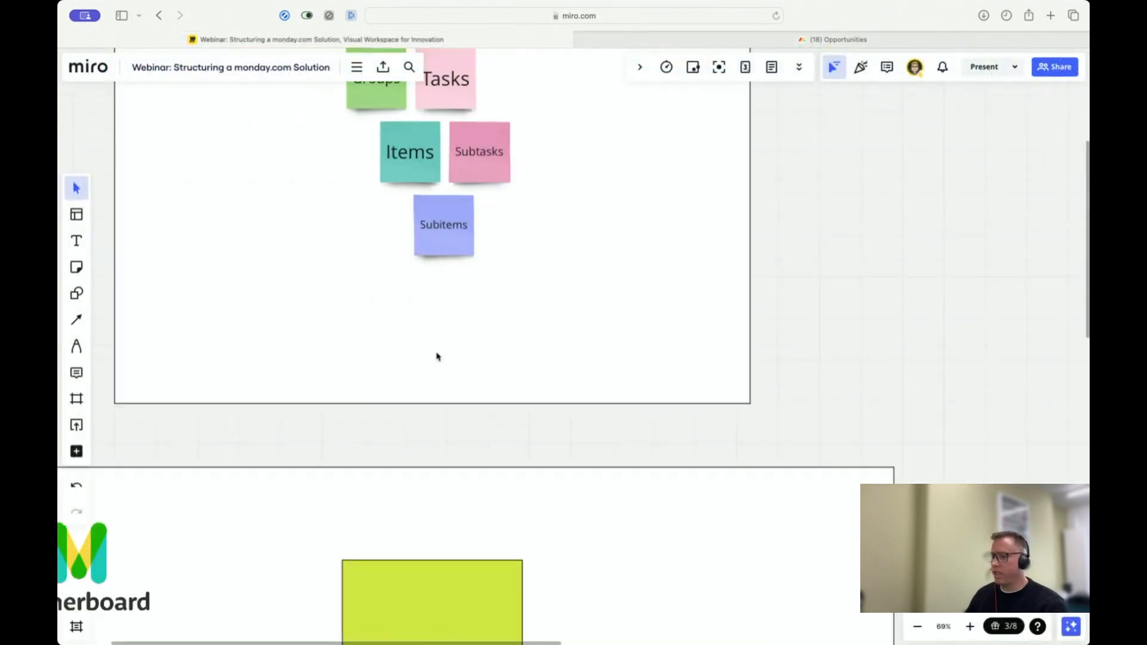
scroll(437, 357, "down", 5)
scroll(434, 358, "left", 3)
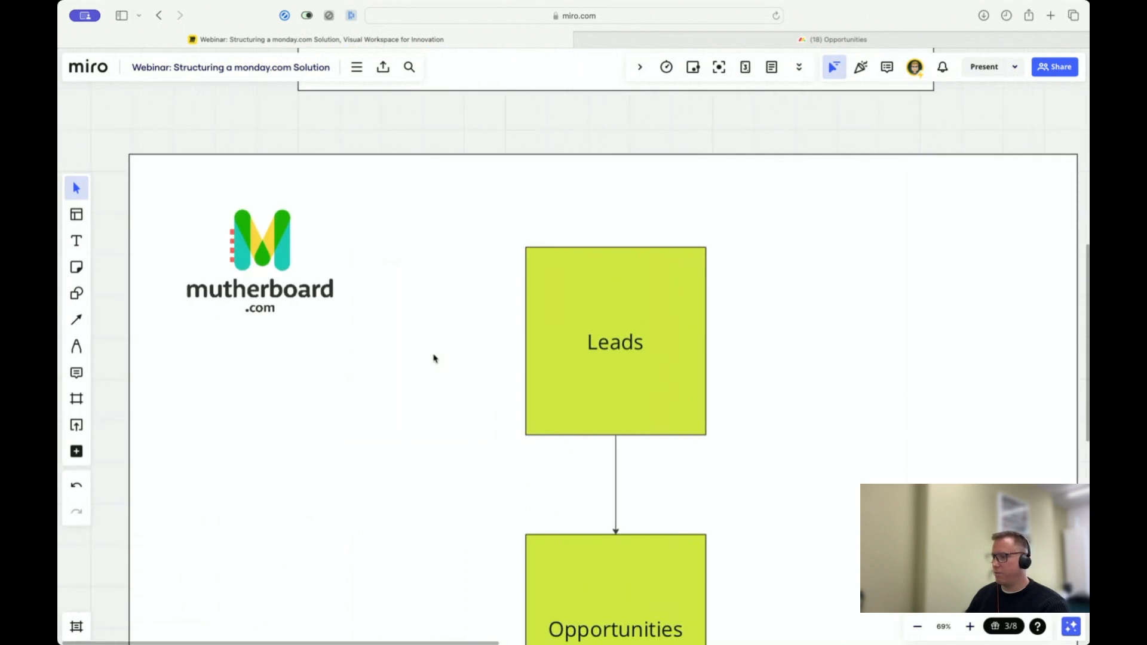
scroll(434, 358, "down", 3)
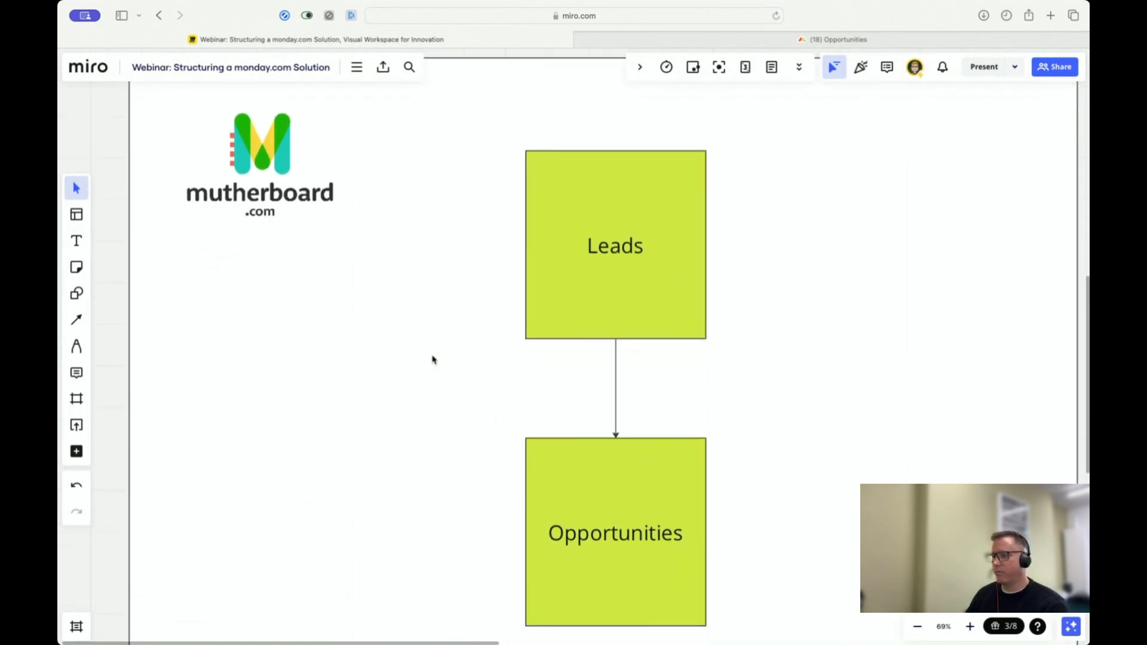
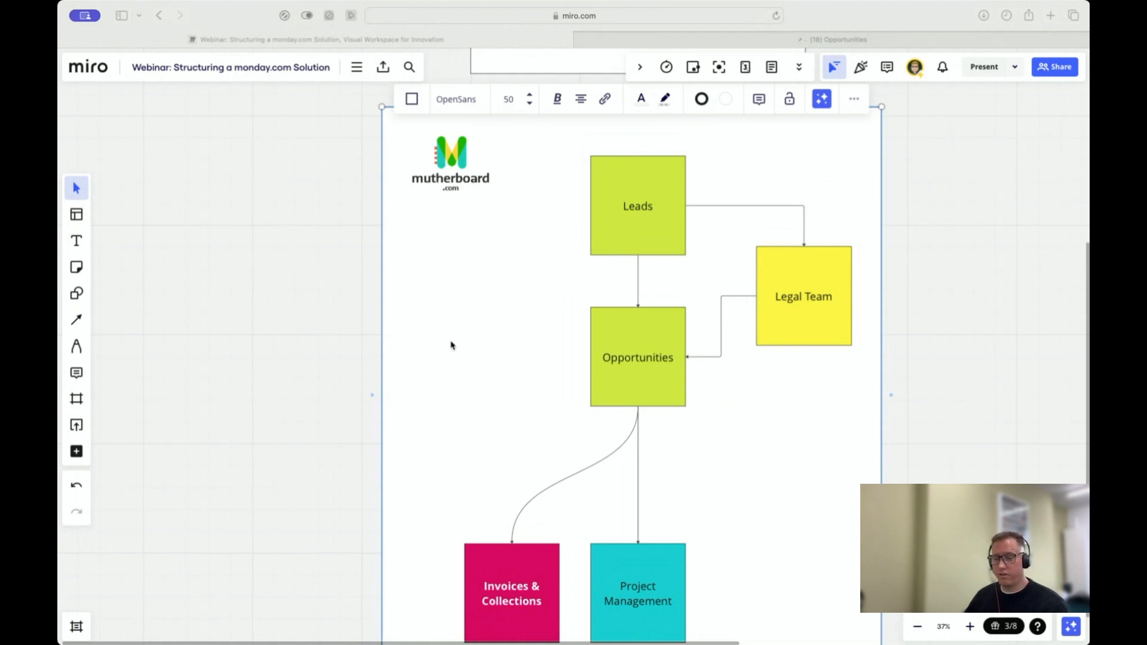
Step: Examine the Leads, Legal Team and Opportunities flow and the Connect Boards diagrams on the Miro canvas
scroll(508, 332, "up", 5)
scroll(508, 332, "down", 5)
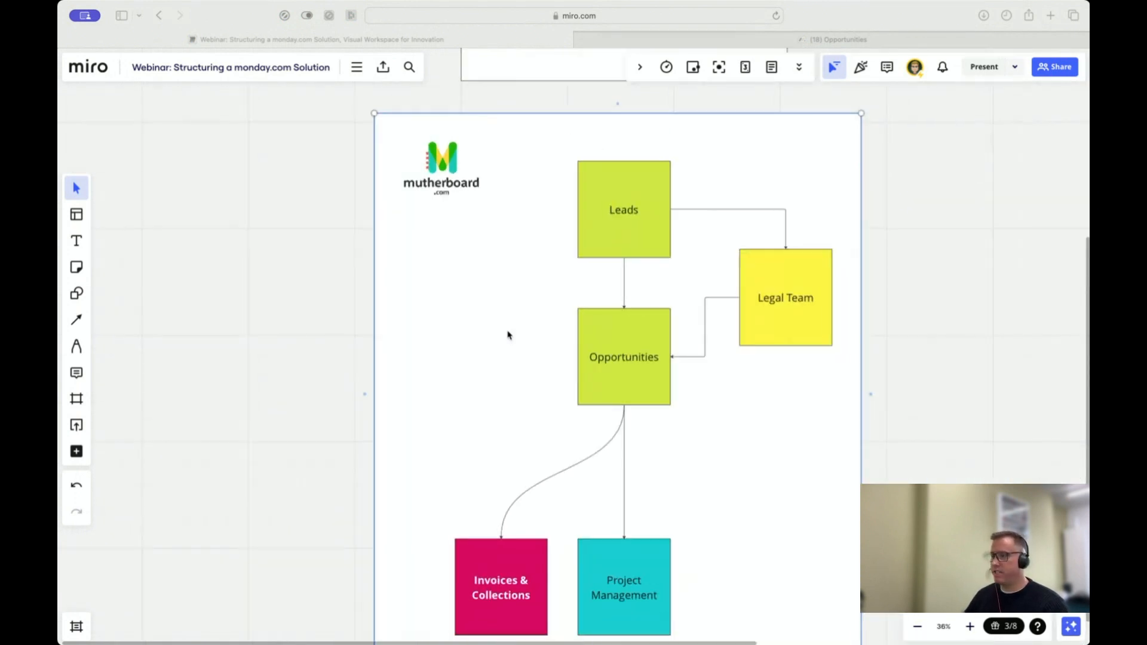
scroll(893, 349, "up", 5)
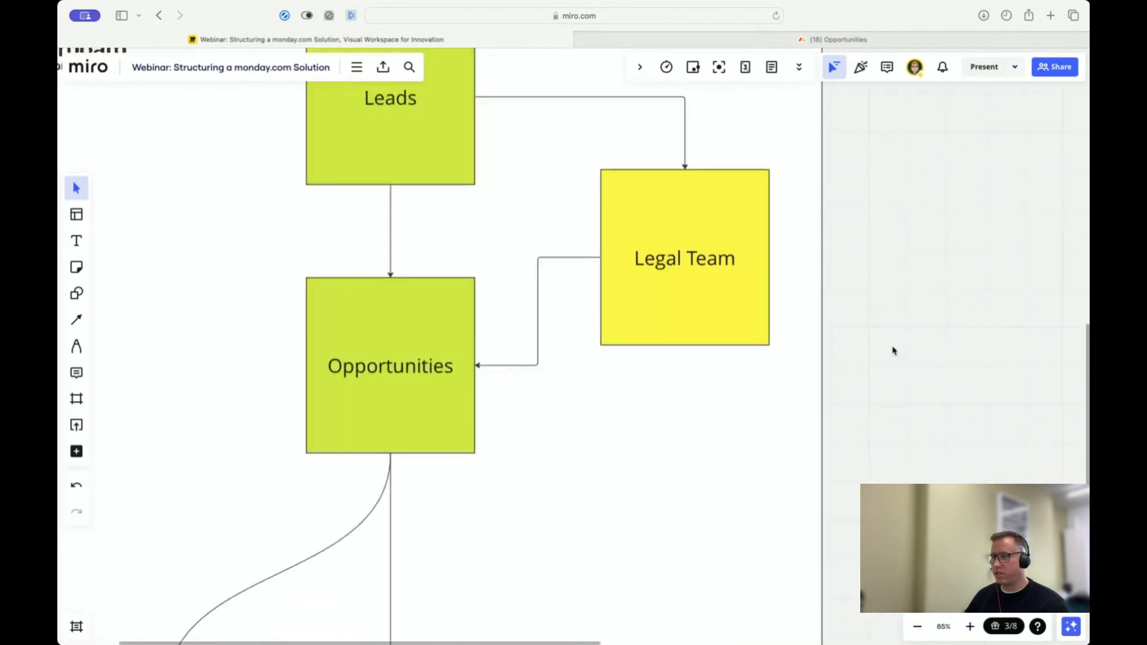
scroll(894, 349, "up", 5)
scroll(893, 350, "down", 3)
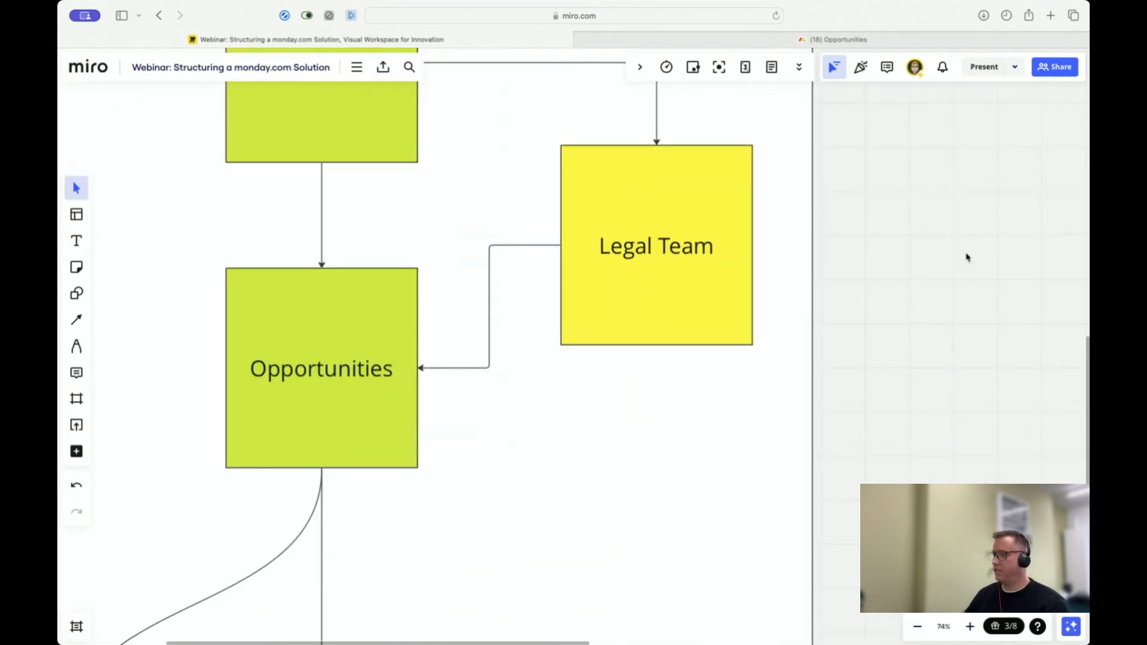
scroll(860, 376, "up", 5)
scroll(860, 376, "right", 4)
scroll(871, 344, "down", 3)
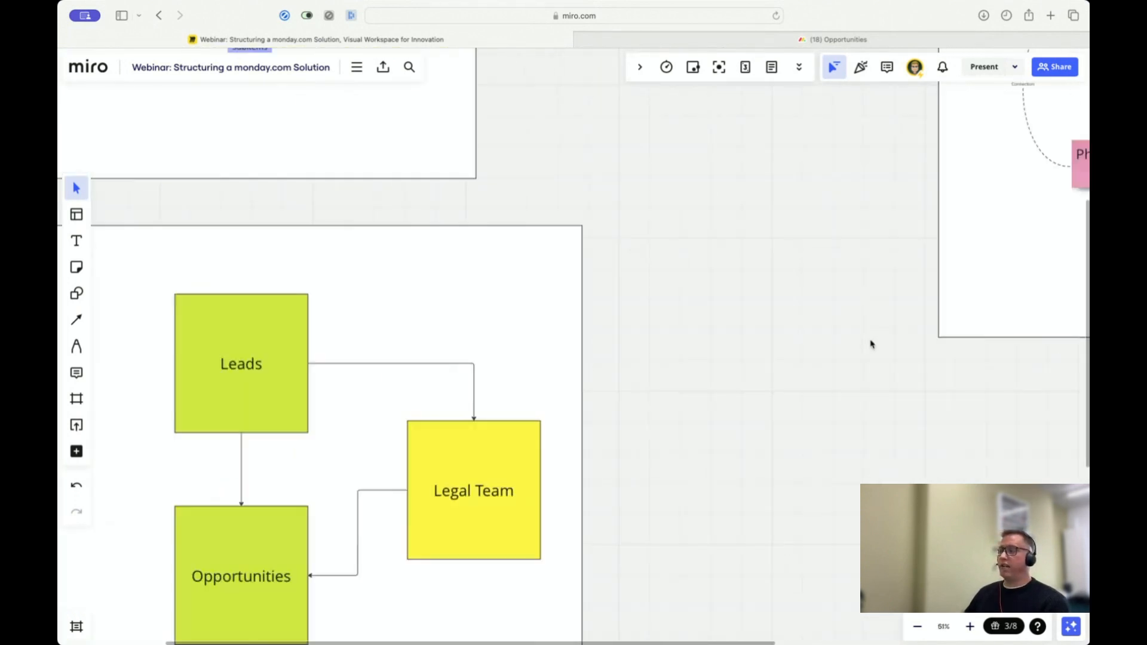
scroll(870, 343, "down", 5)
scroll(655, 364, "right", 6)
scroll(488, 295, "up", 3)
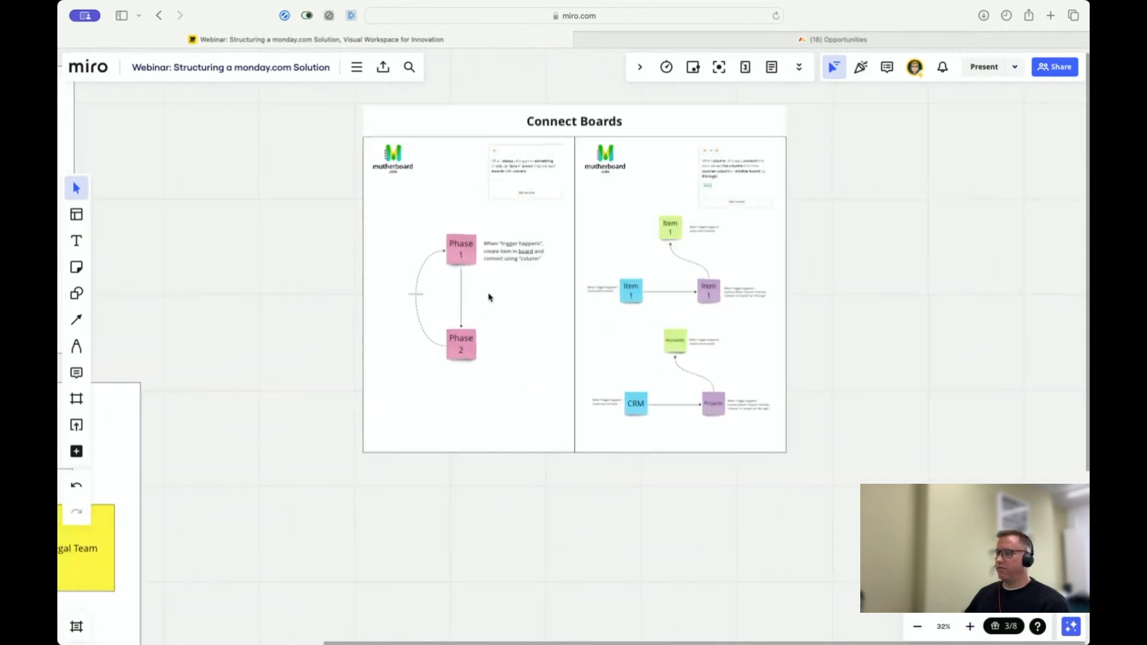
scroll(488, 296, "up", 5)
scroll(627, 323, "up", 2)
scroll(628, 322, "right", 2)
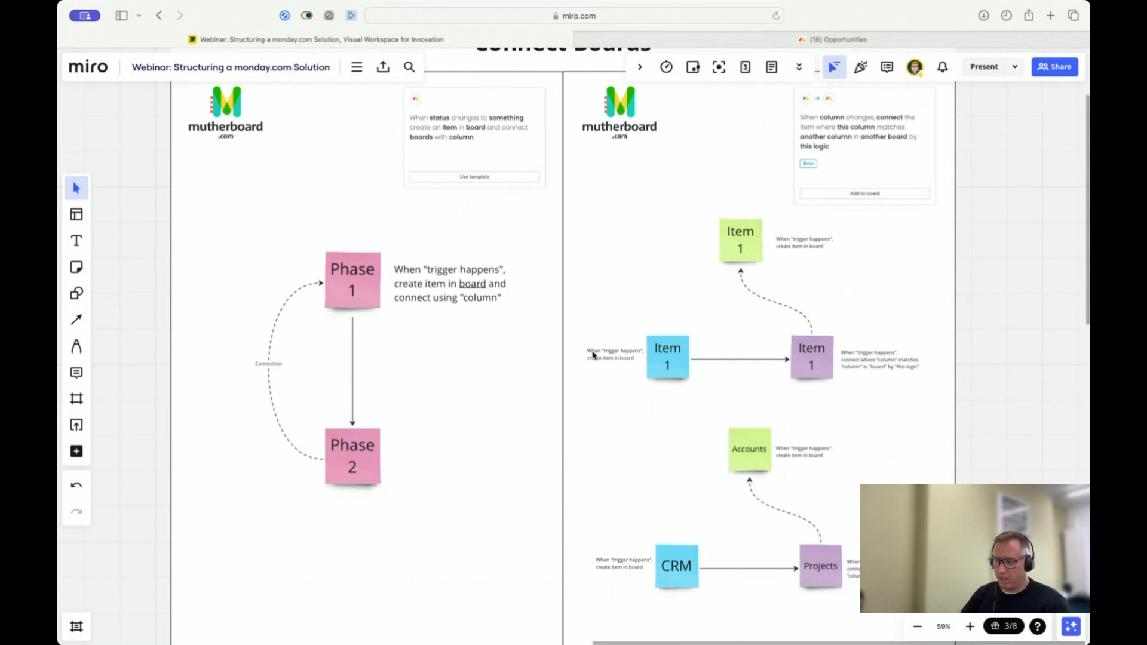
Step: Switch to monday.com and, from the Leads board, create a main board named Bad Robot for managing items
left_click(786, 40)
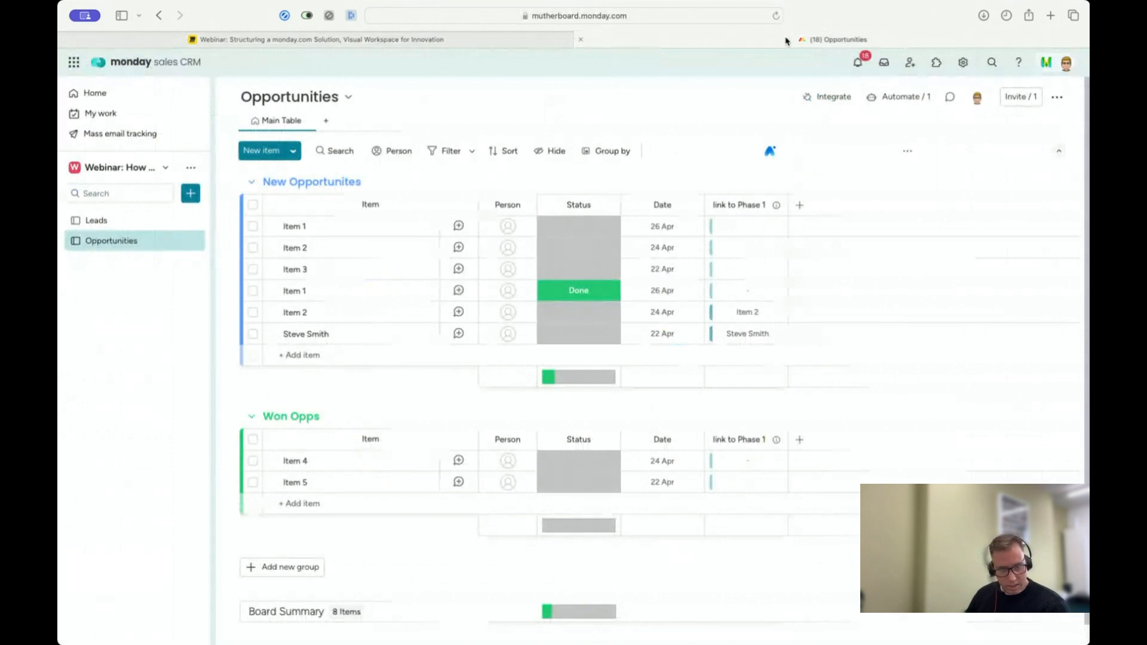
left_click(106, 221)
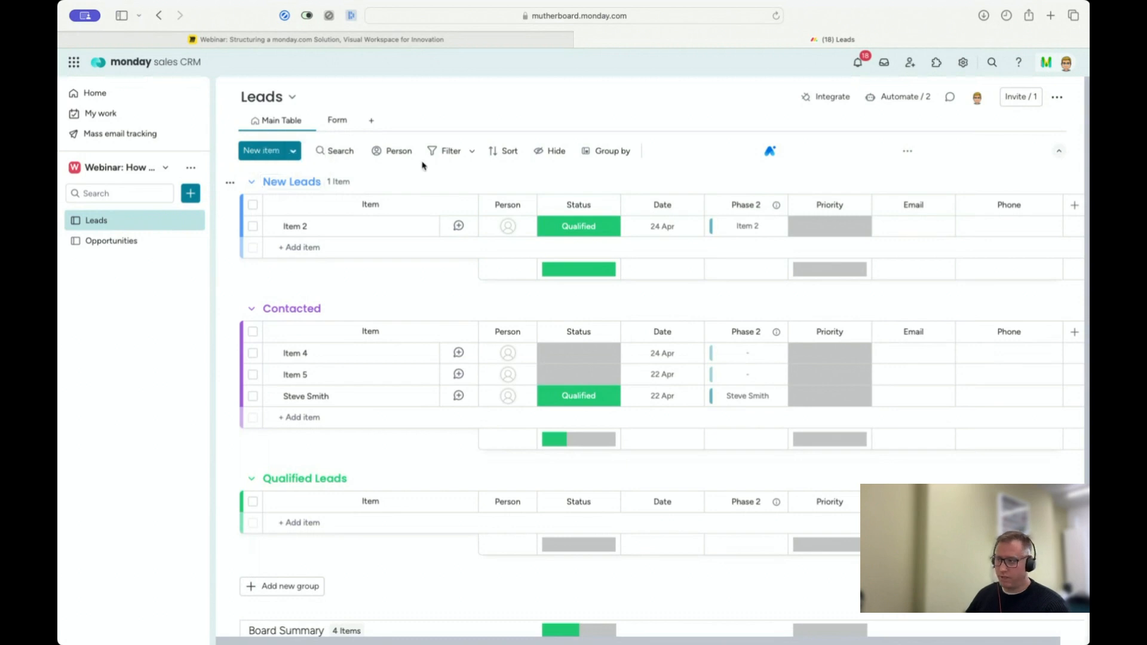
left_click(191, 193)
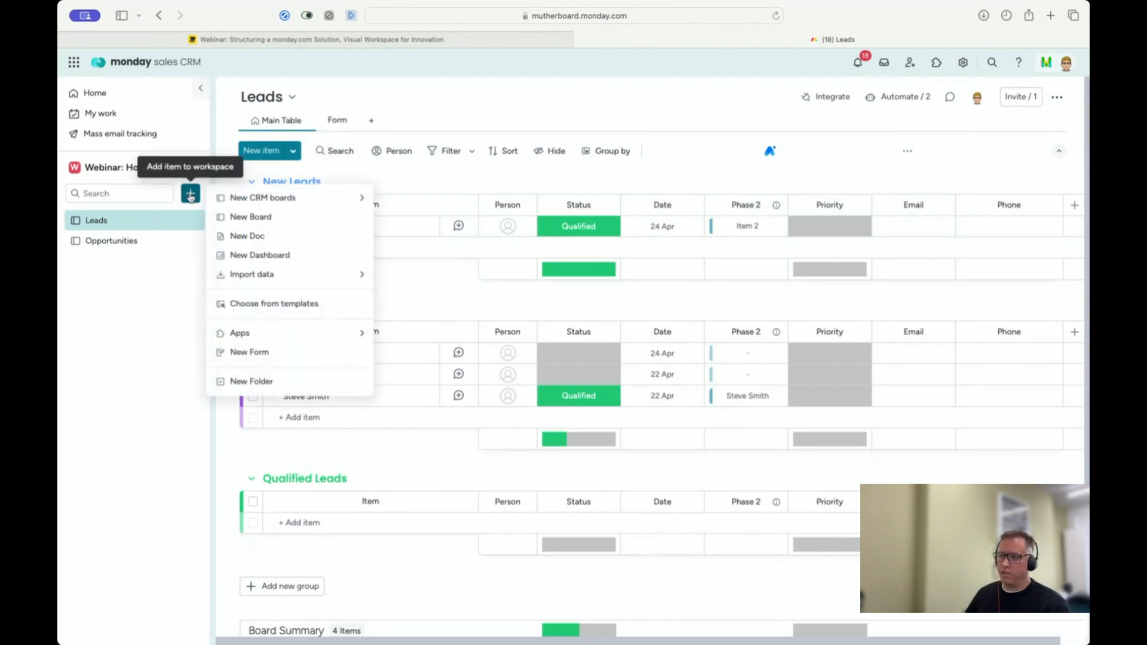
left_click(245, 218)
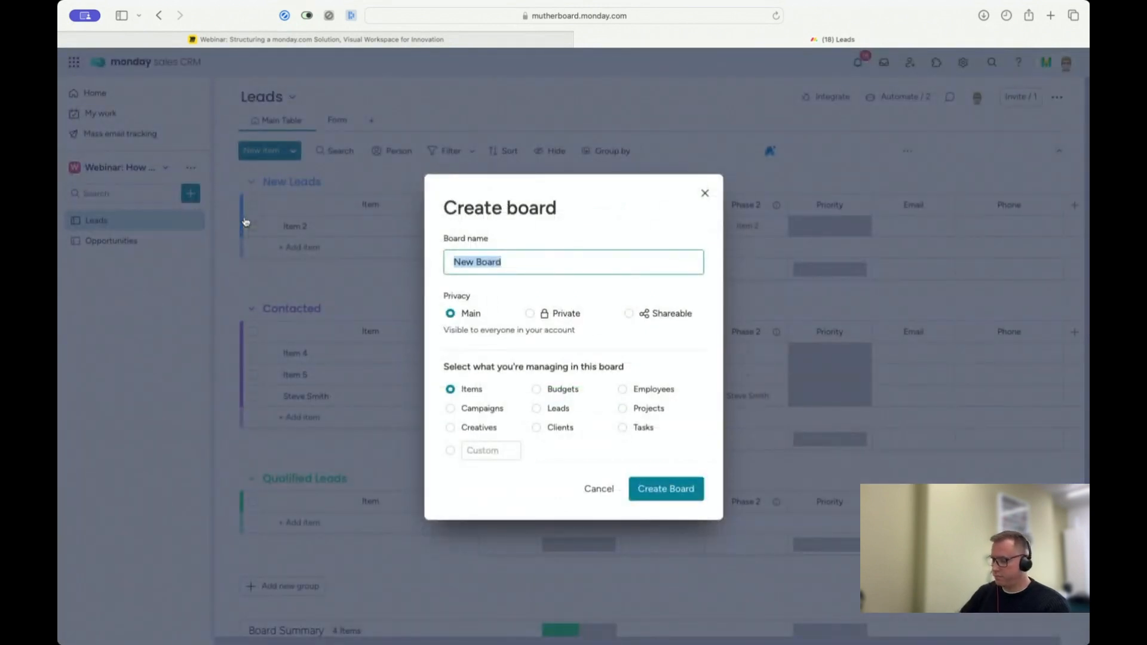
type("Bad Dog")
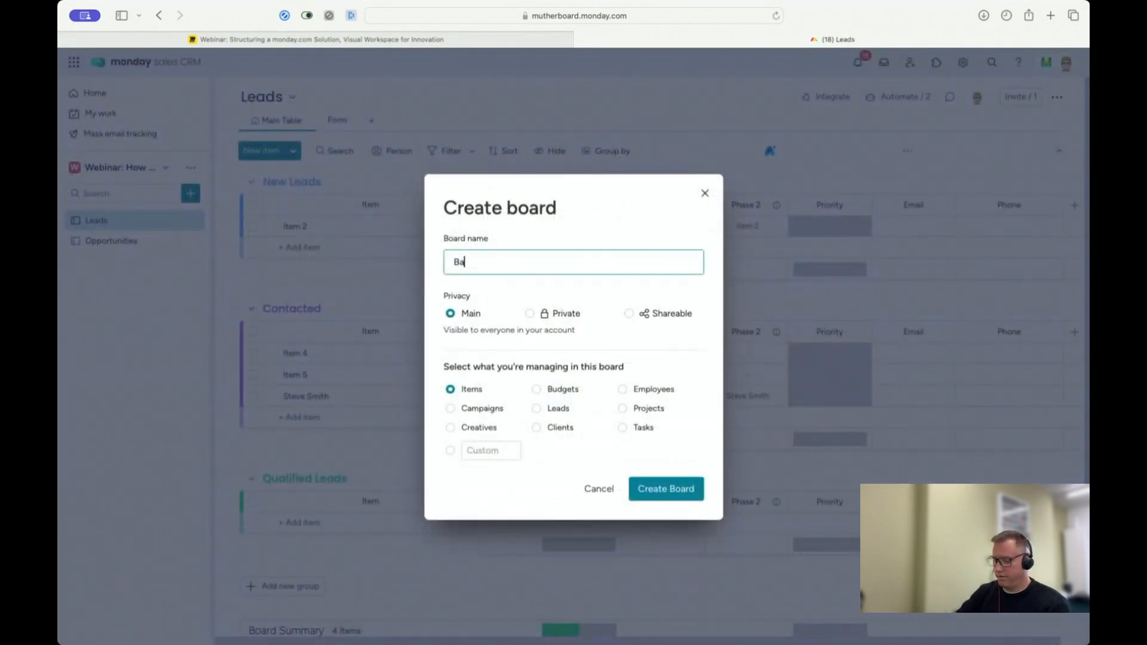
key("BackSpace")
key("BackSpace")
key("BackSpace")
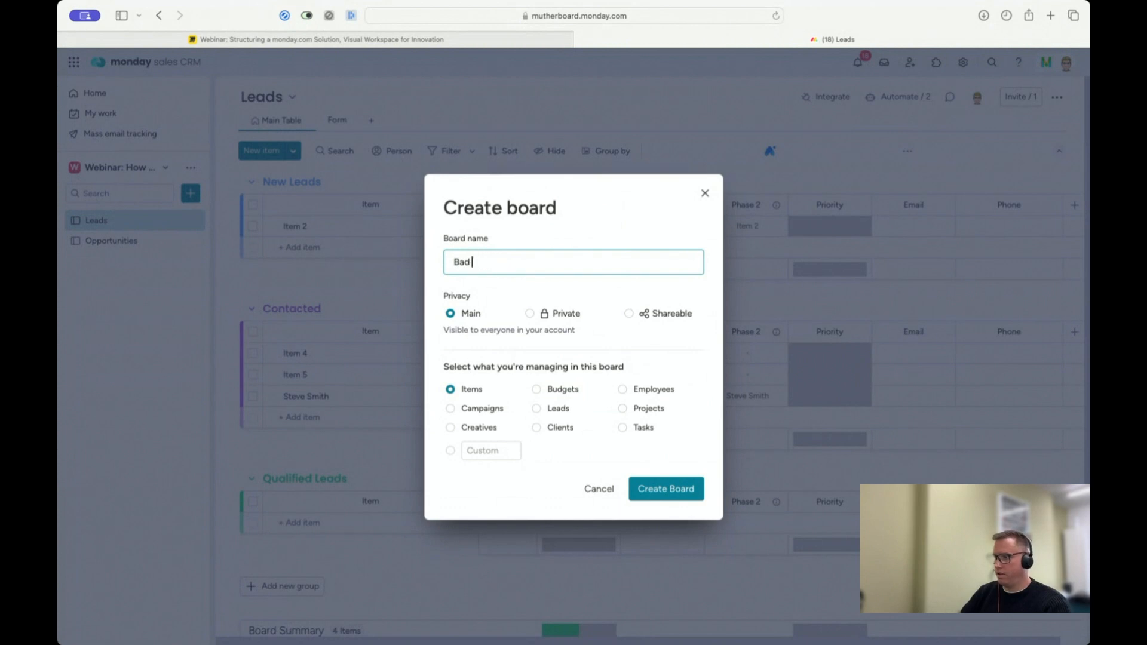
type("Robot")
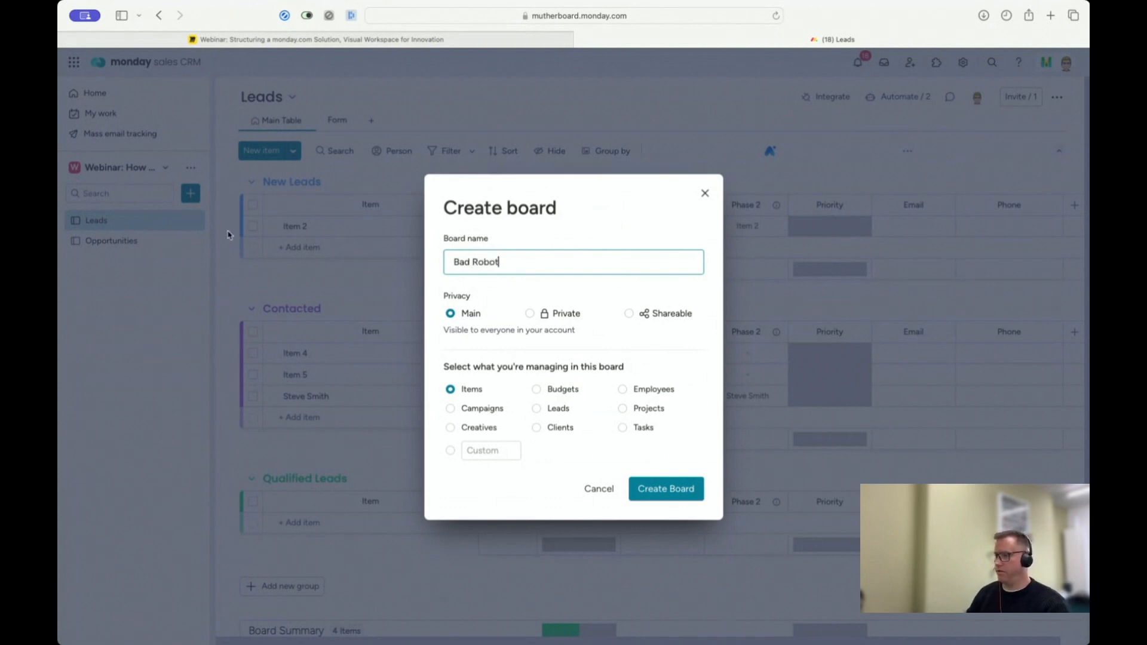
left_click(659, 487)
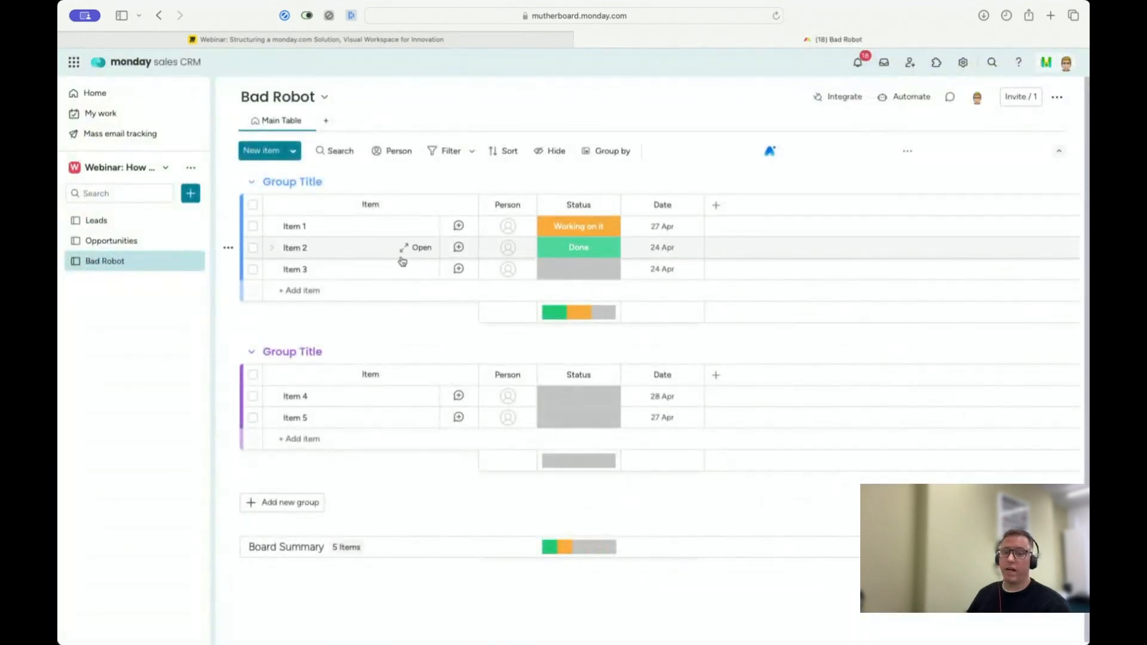
Step: Rename the Bad Robot board's first group January 2024 and its second group February 2024
left_click(283, 183)
type("January 2")
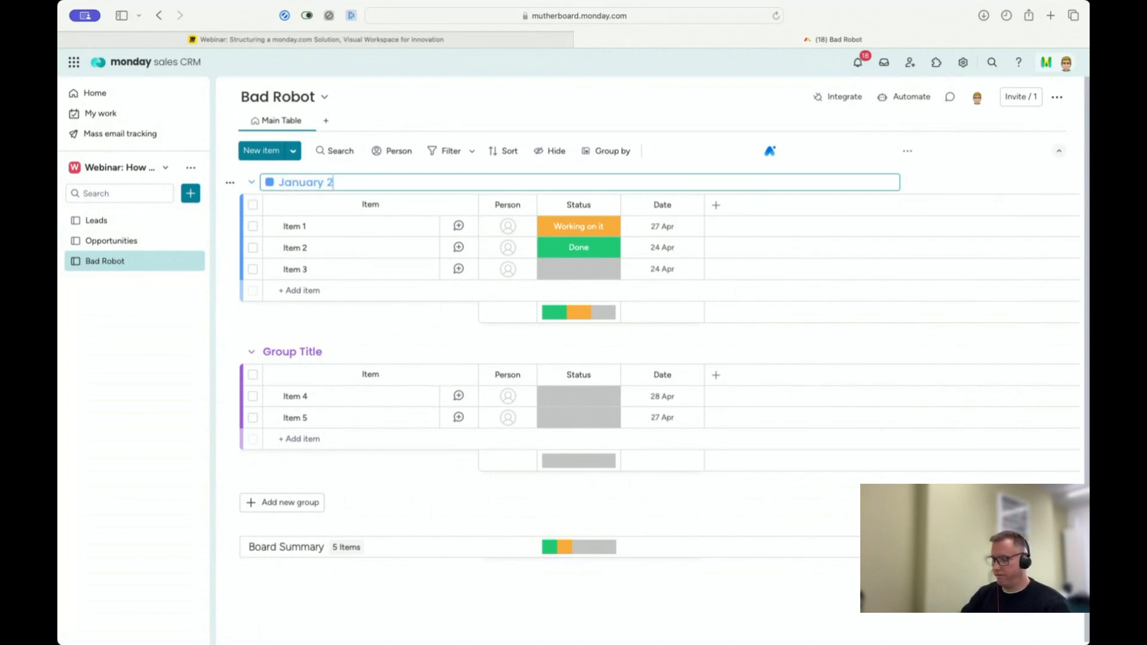
type("024")
key("Return")
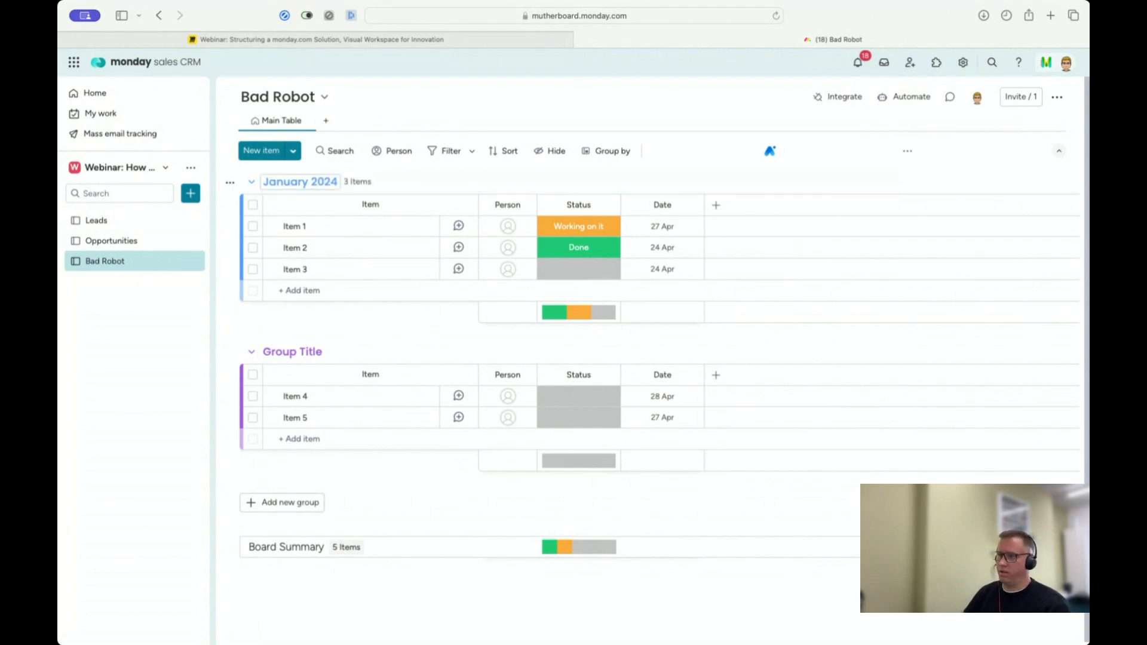
left_click(278, 353)
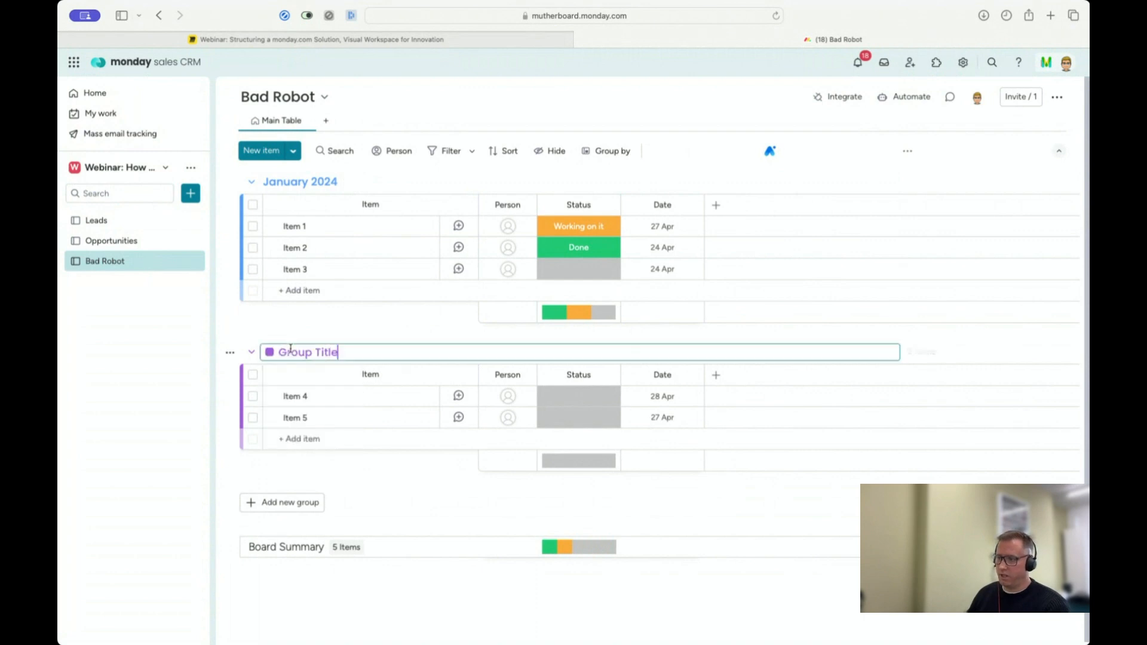
type("Fe")
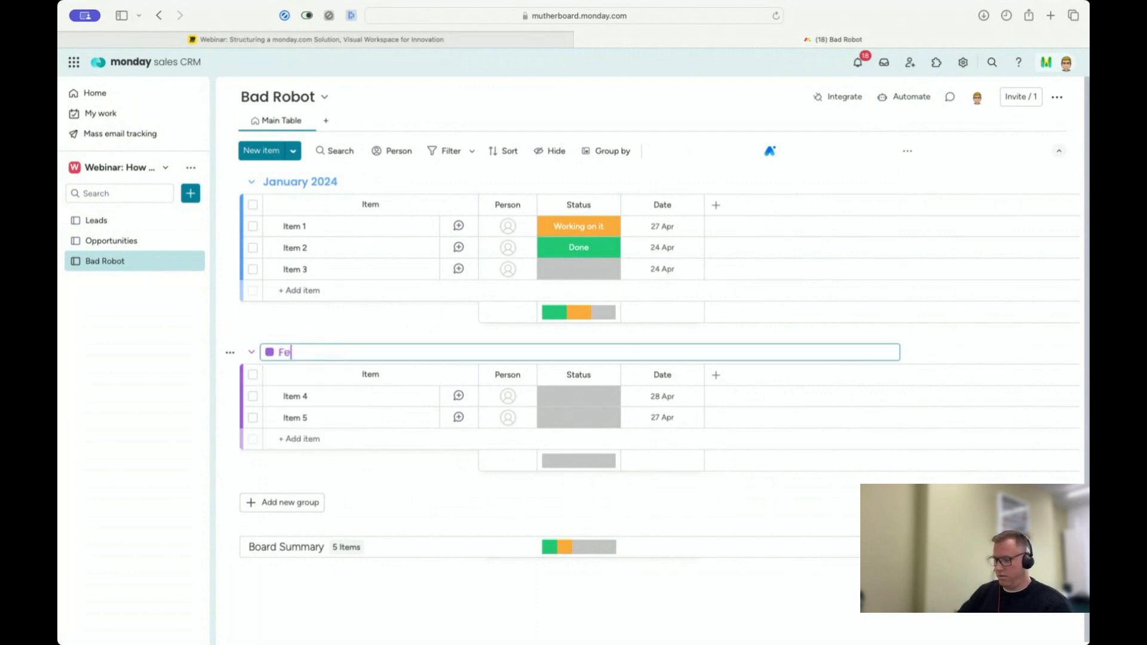
type("bruary 2024")
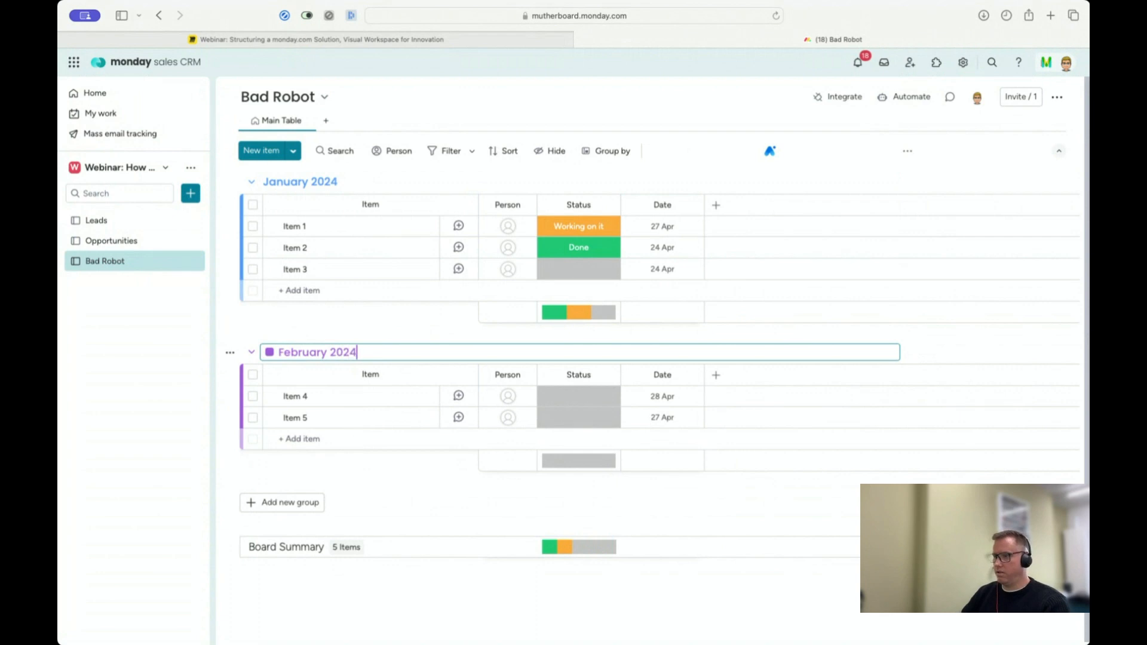
key("Return")
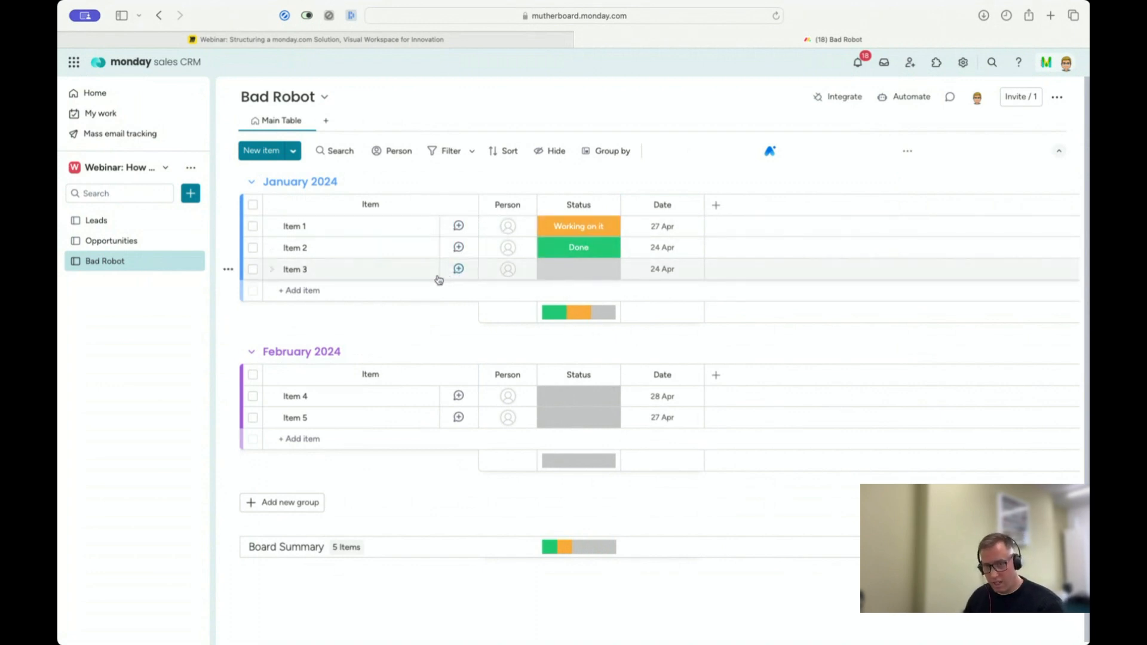
Step: Create another main board for managing items and name it Good Dog
mouse_move(439, 281)
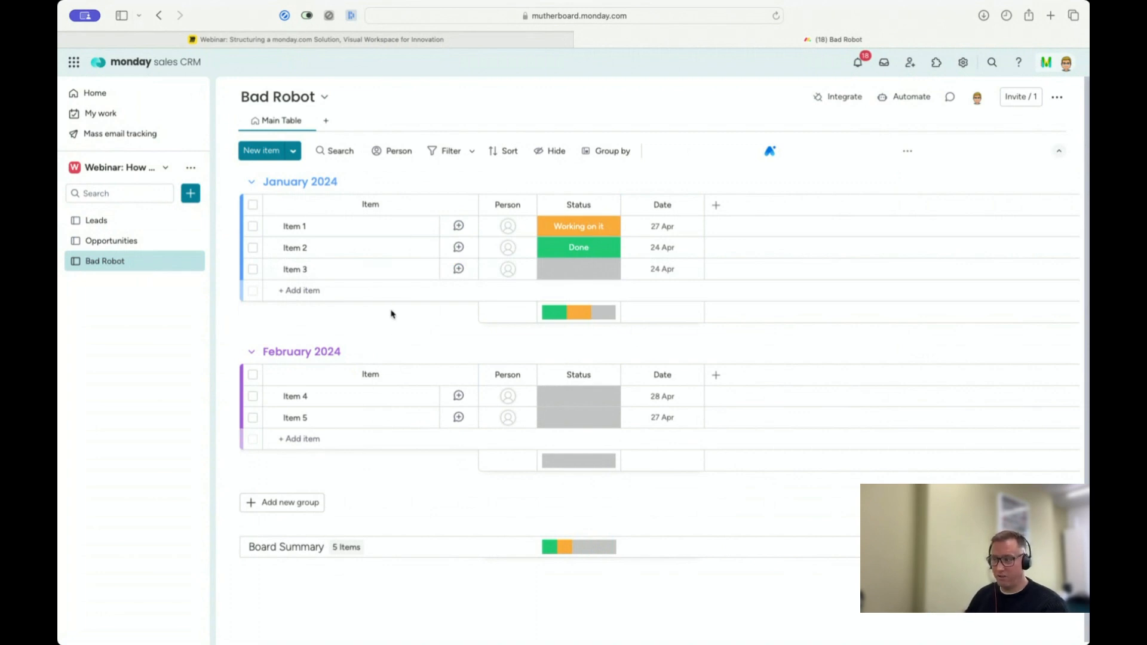
left_click(191, 194)
left_click(241, 217)
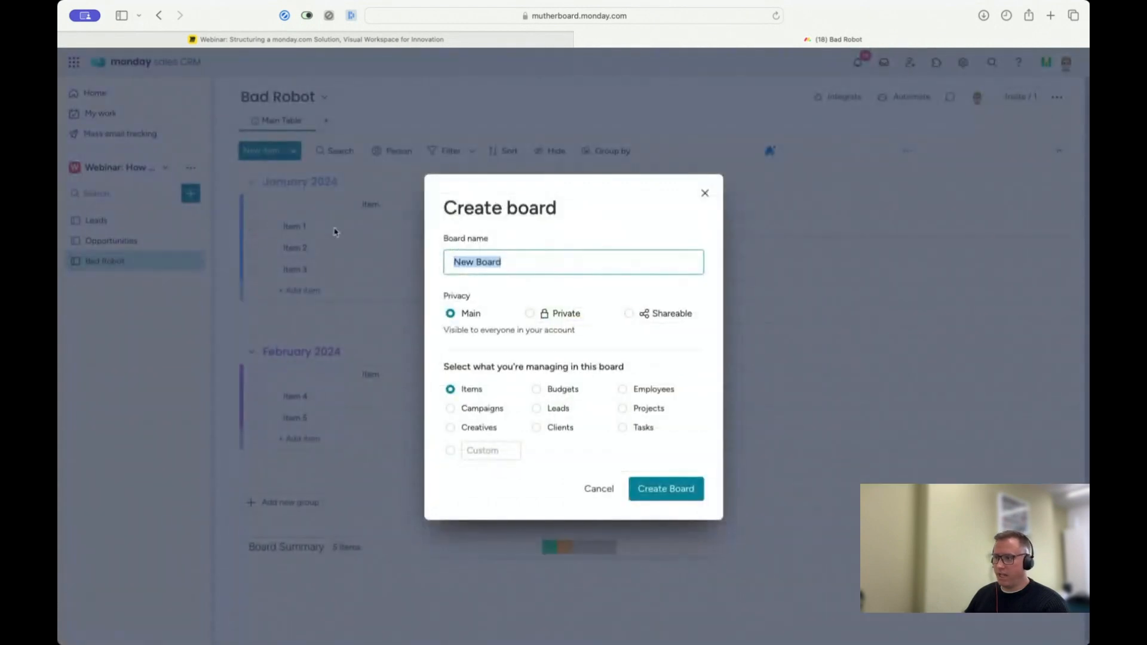
type("Good Dog")
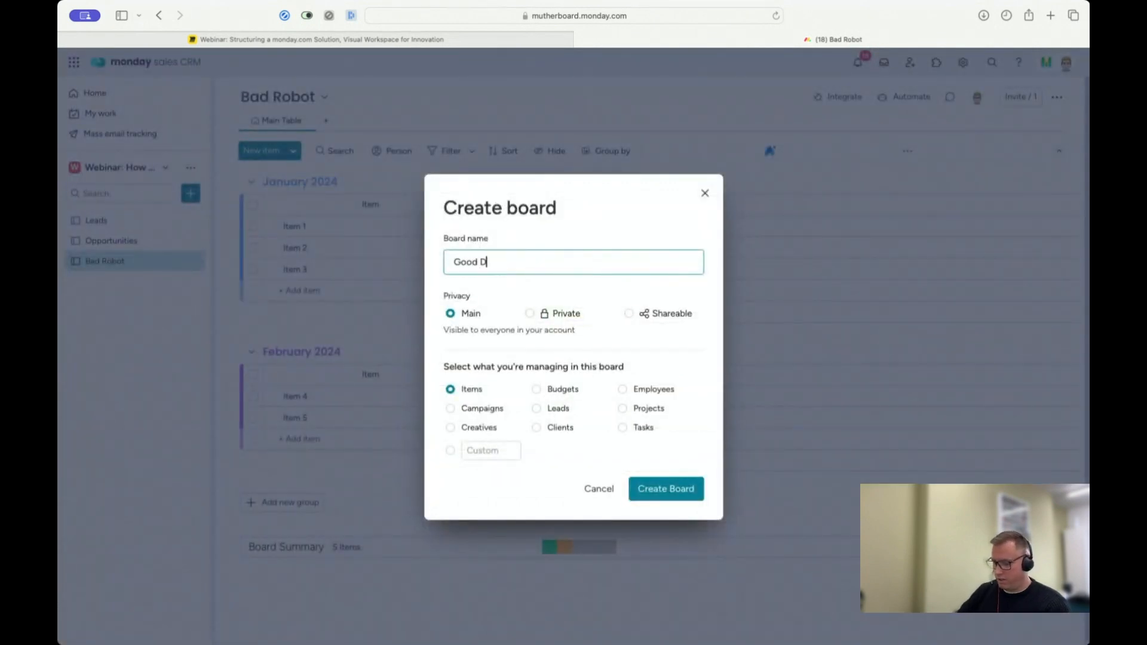
left_click(690, 495)
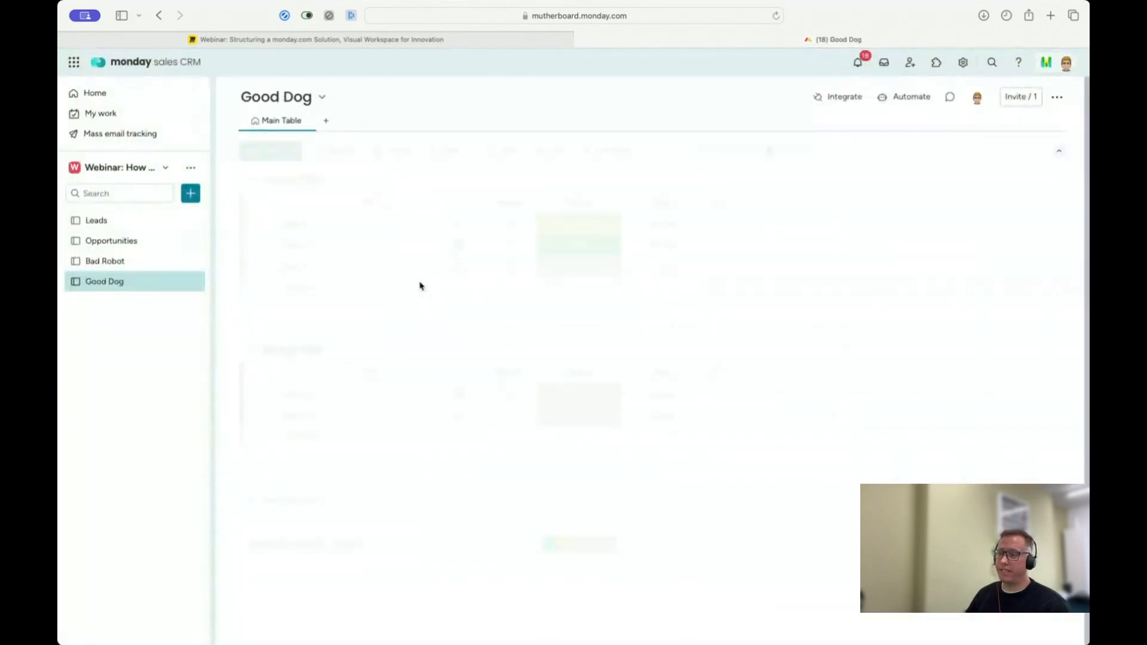
Step: Rename the Good Dog board's first group New and its second group Working on it
double_click(290, 183)
triple_click(290, 183)
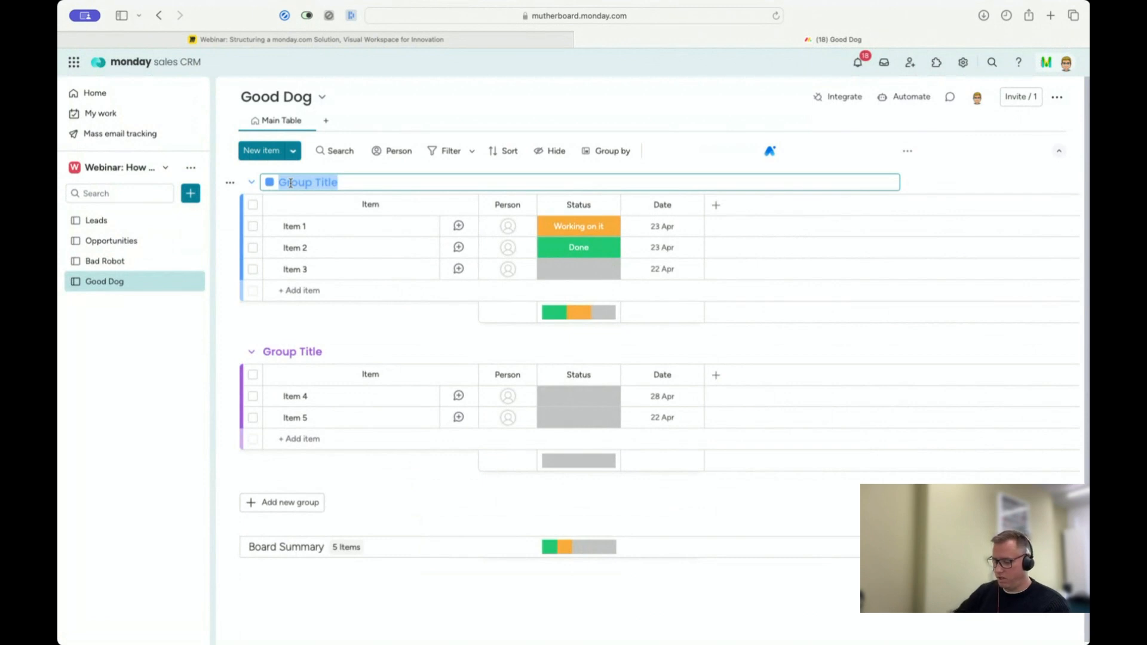
type("New")
double_click(284, 348)
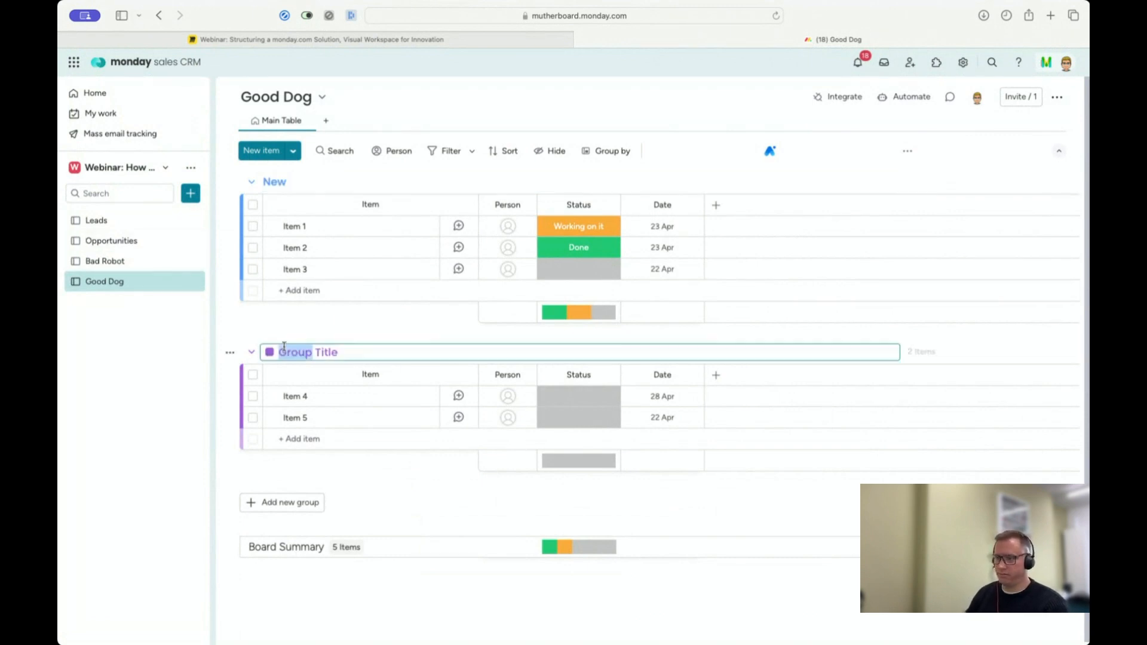
triple_click(283, 348)
type("Working on")
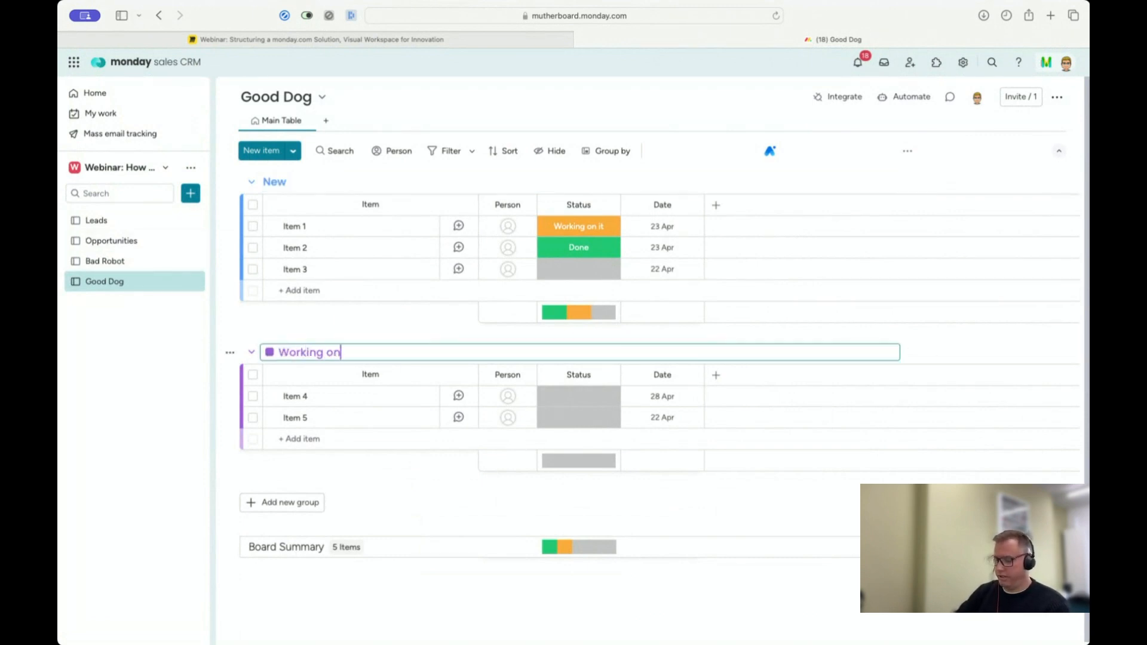
type(" it")
Step: Add a third group named Complete to the Good Dog board and colour it bright green
left_click(303, 501)
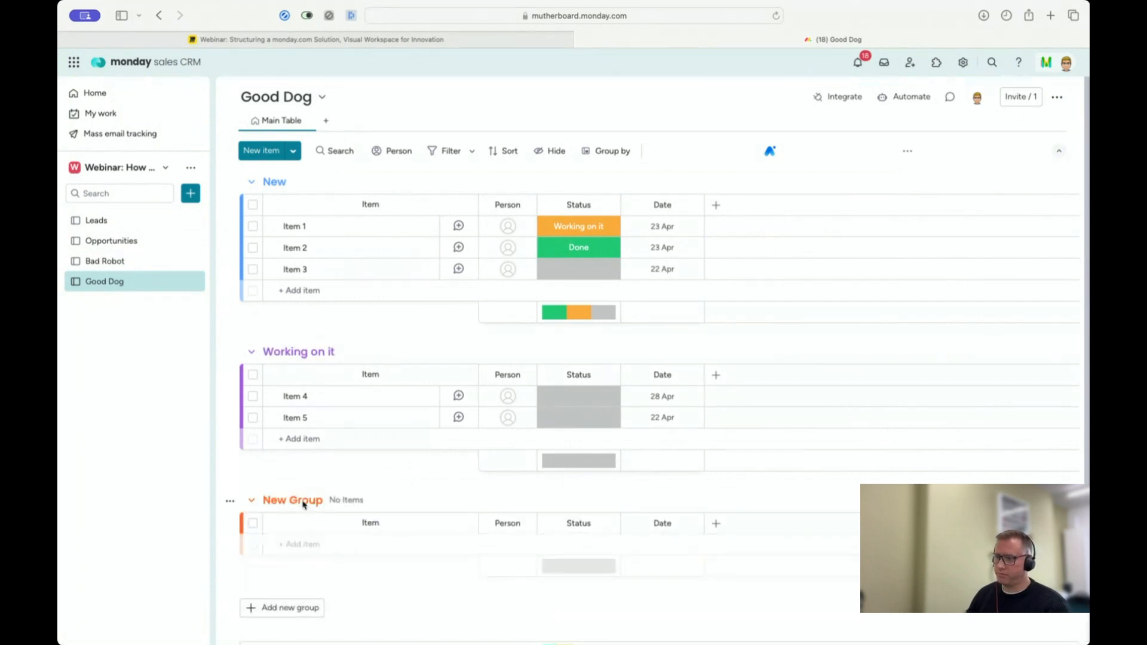
left_click(303, 504)
triple_click(303, 505)
type("Comple")
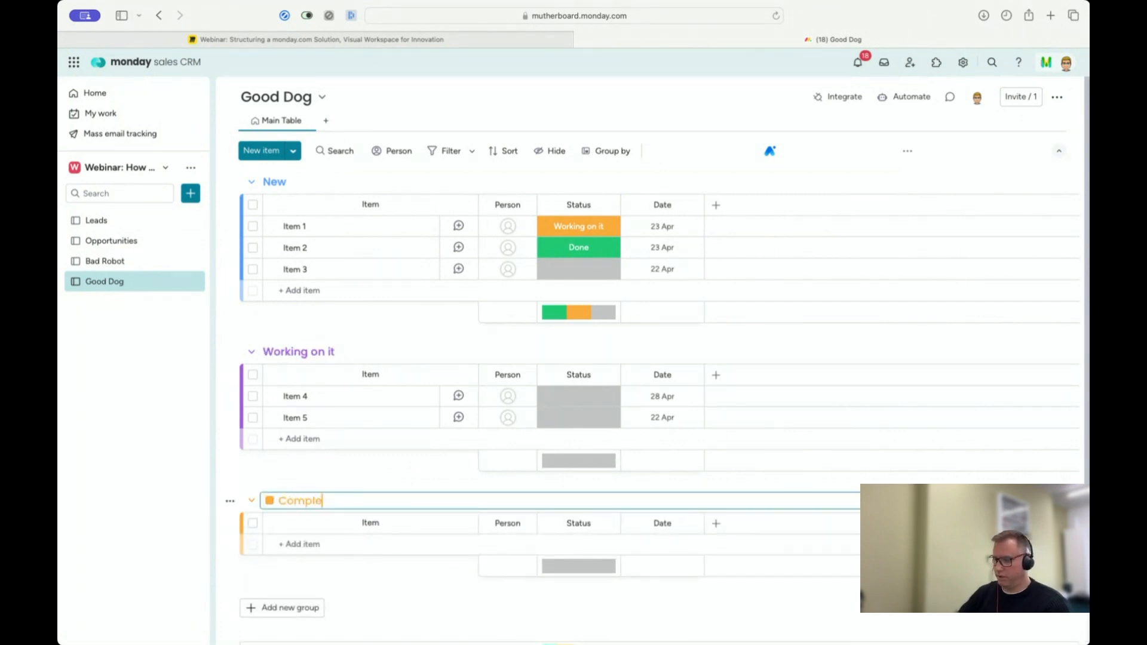
type("te")
left_click(270, 501)
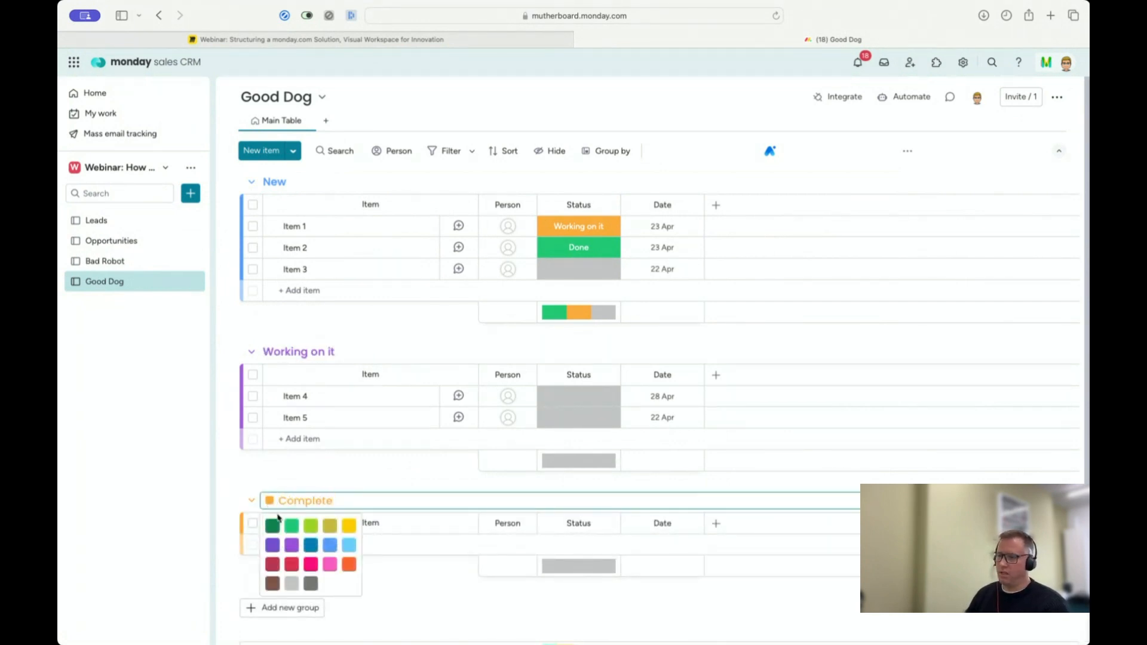
left_click(291, 526)
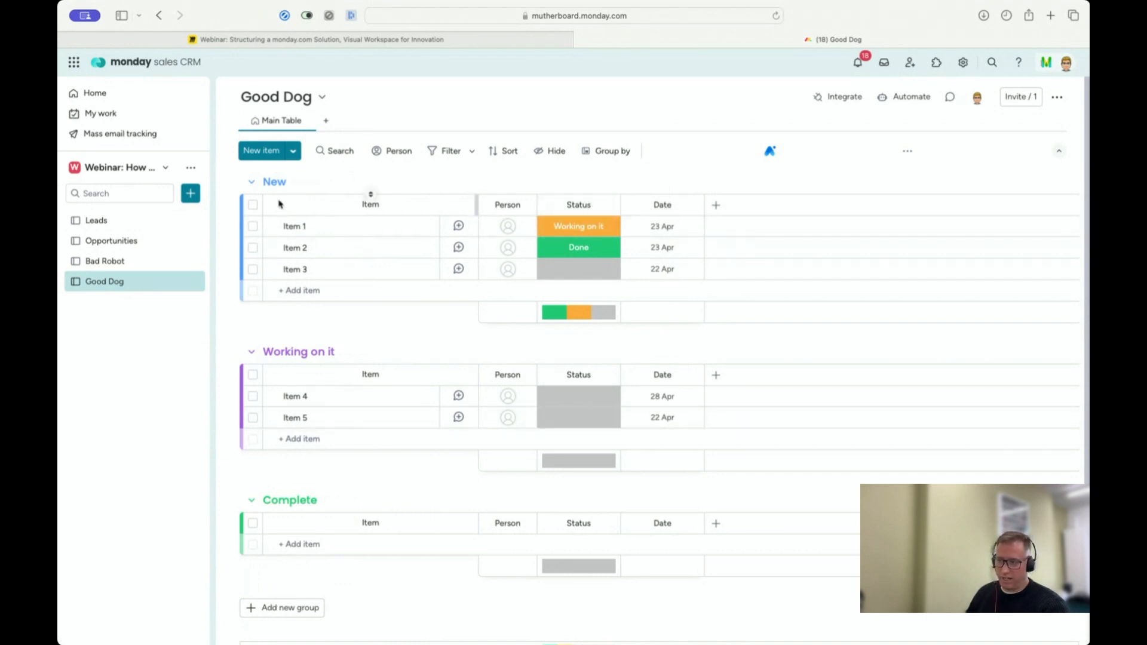
Step: Add three more status columns after the Date column on the Good Dog board
left_click(717, 206)
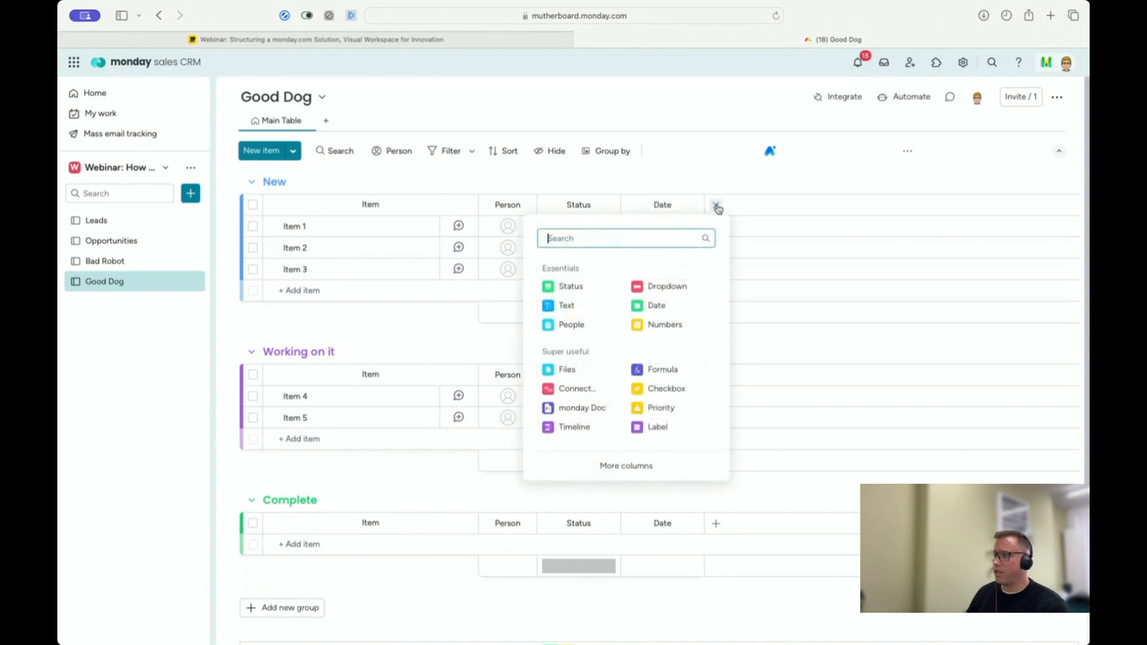
left_click(574, 286)
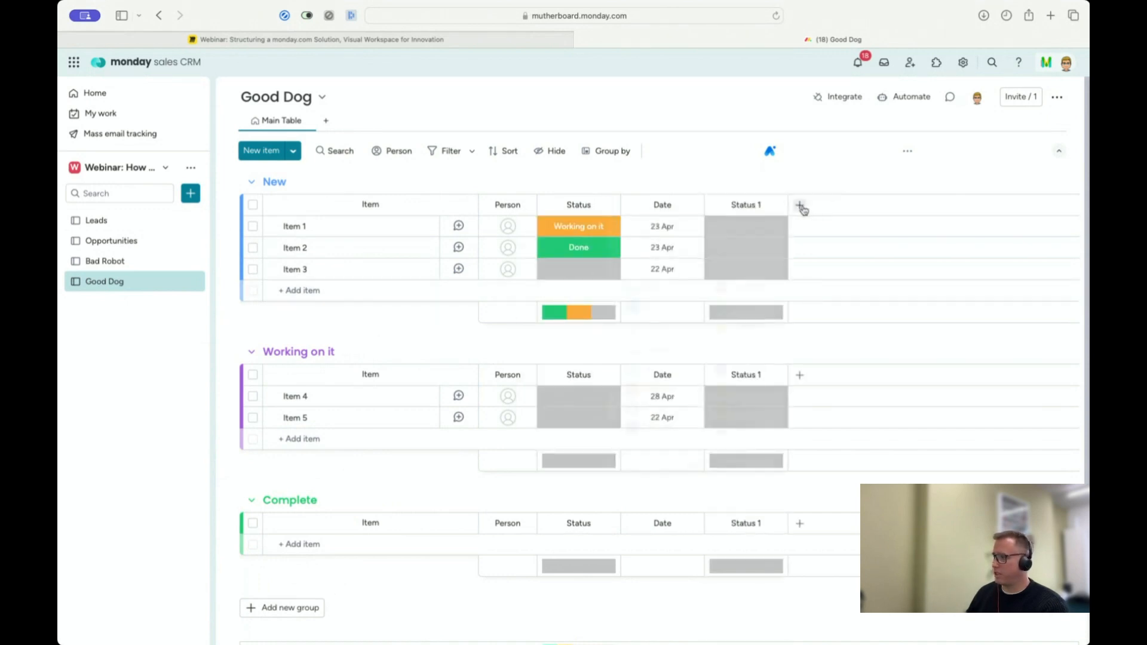
left_click(800, 206)
left_click(657, 287)
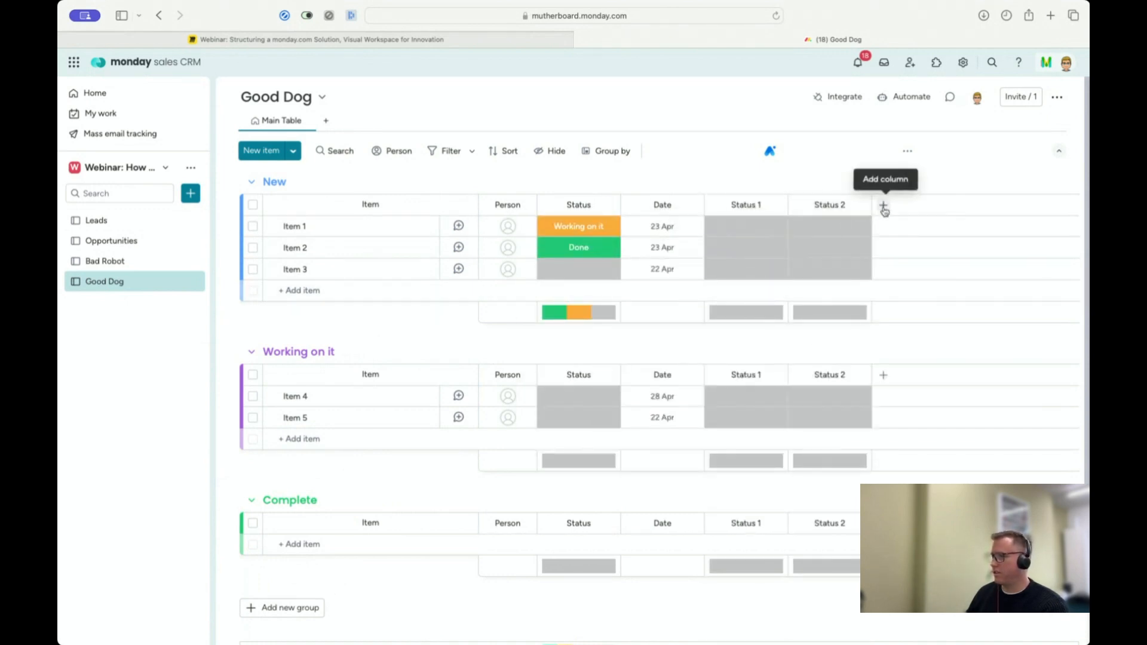
left_click(884, 205)
left_click(738, 284)
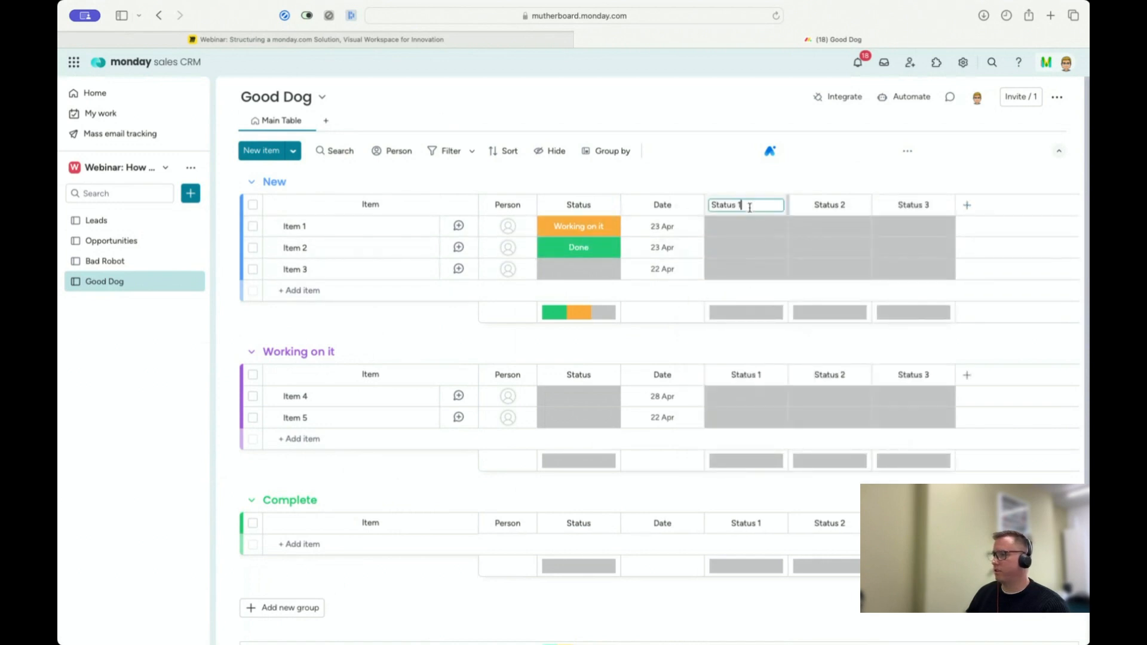
Step: Rename the three added status columns on the Good Dog board New, Working on it and Completed
left_click(749, 206)
type("New")
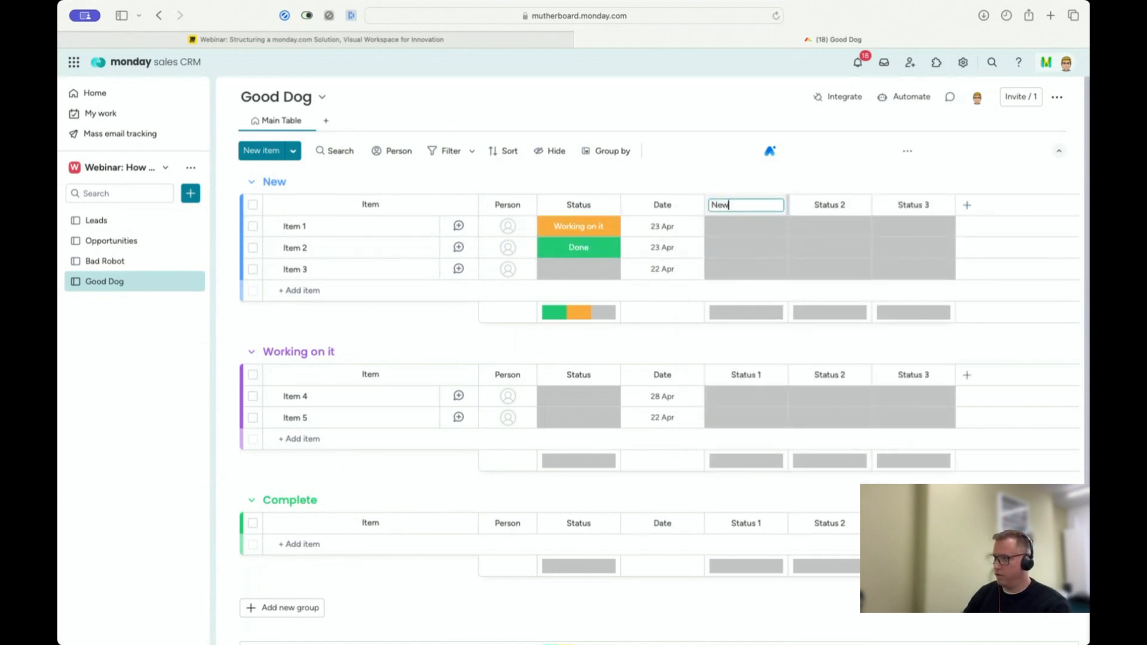
left_click(831, 206)
type("W")
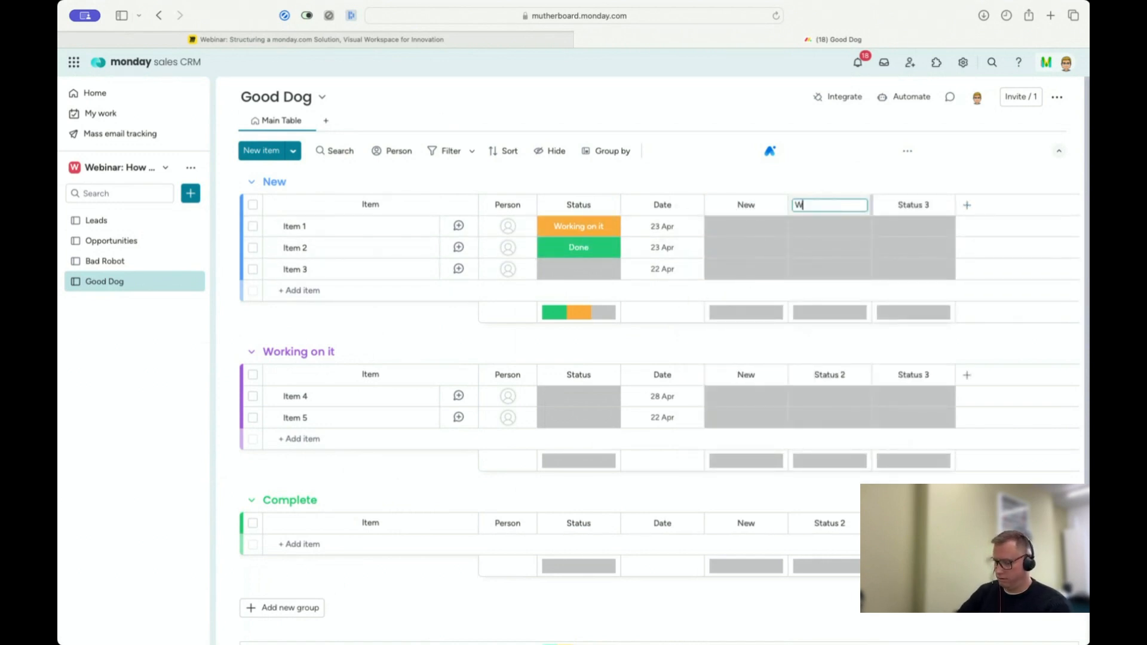
type("orking on it")
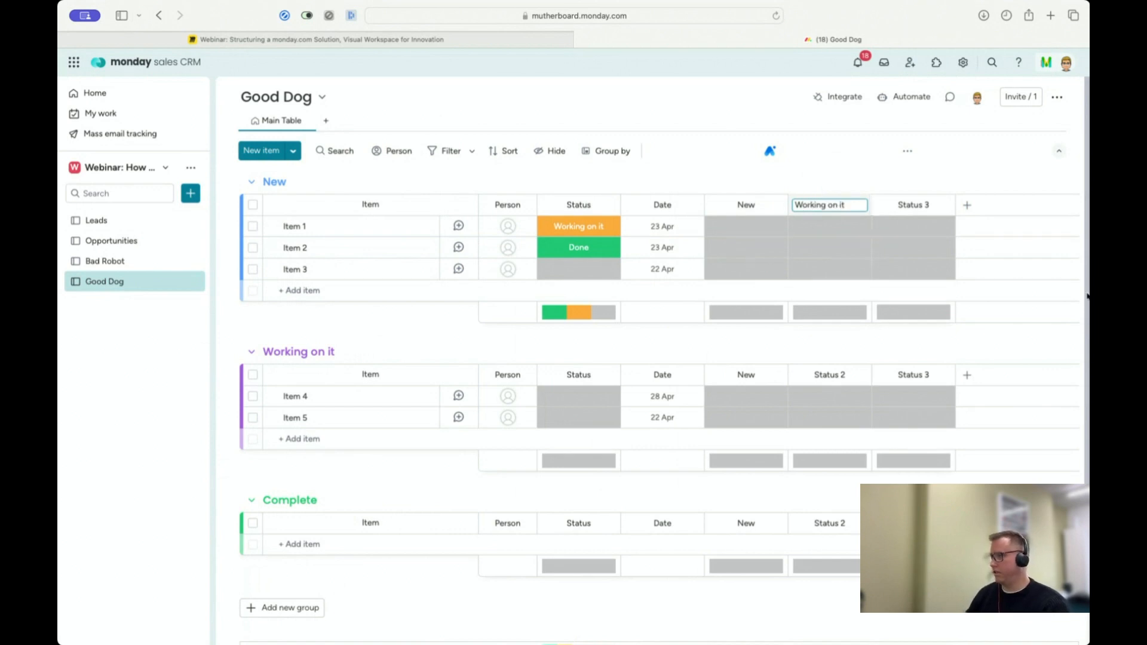
left_click(908, 206)
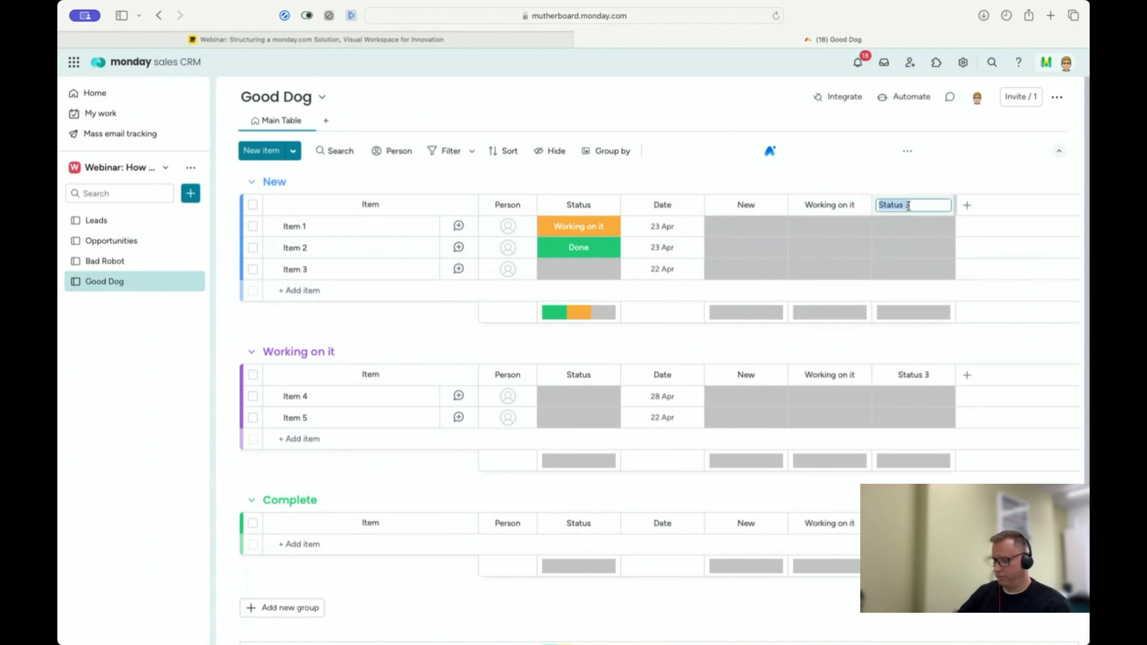
type("Completed")
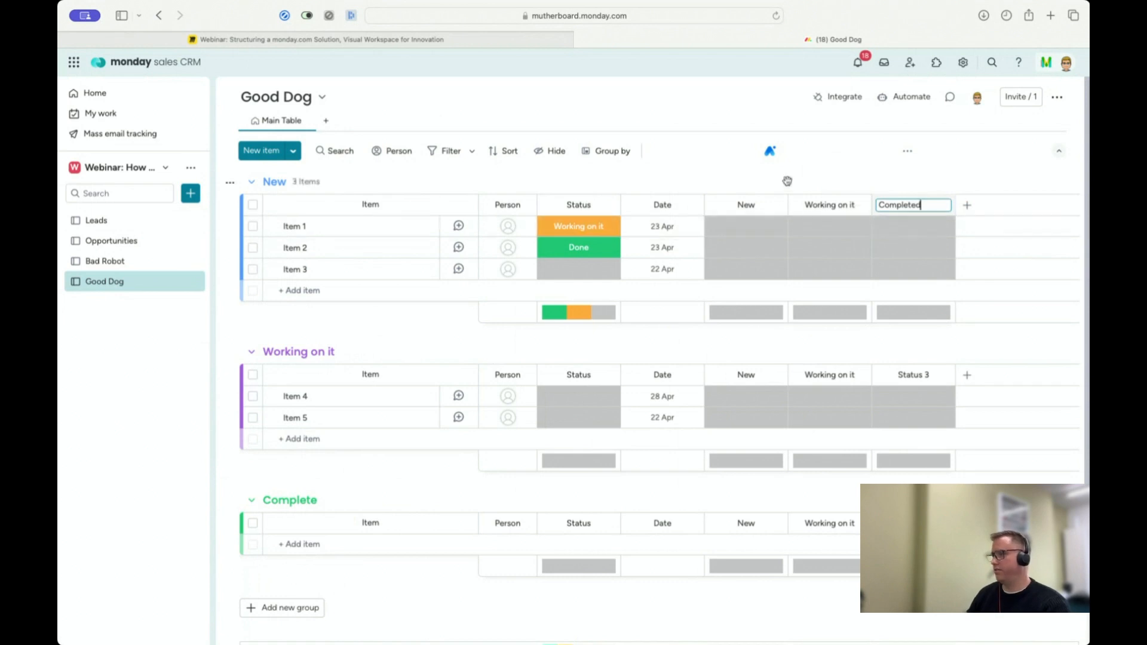
key("Return")
Step: Set Item 1's New column to Done and its Working on it column to Working on it
left_click(748, 230)
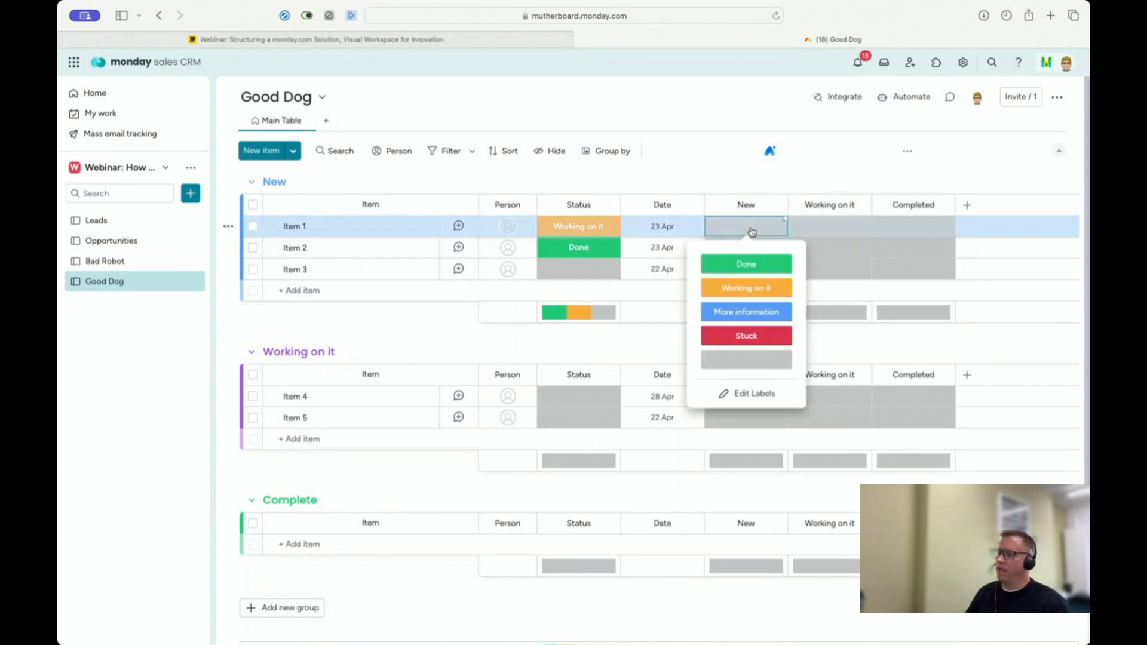
left_click(746, 263)
left_click(826, 227)
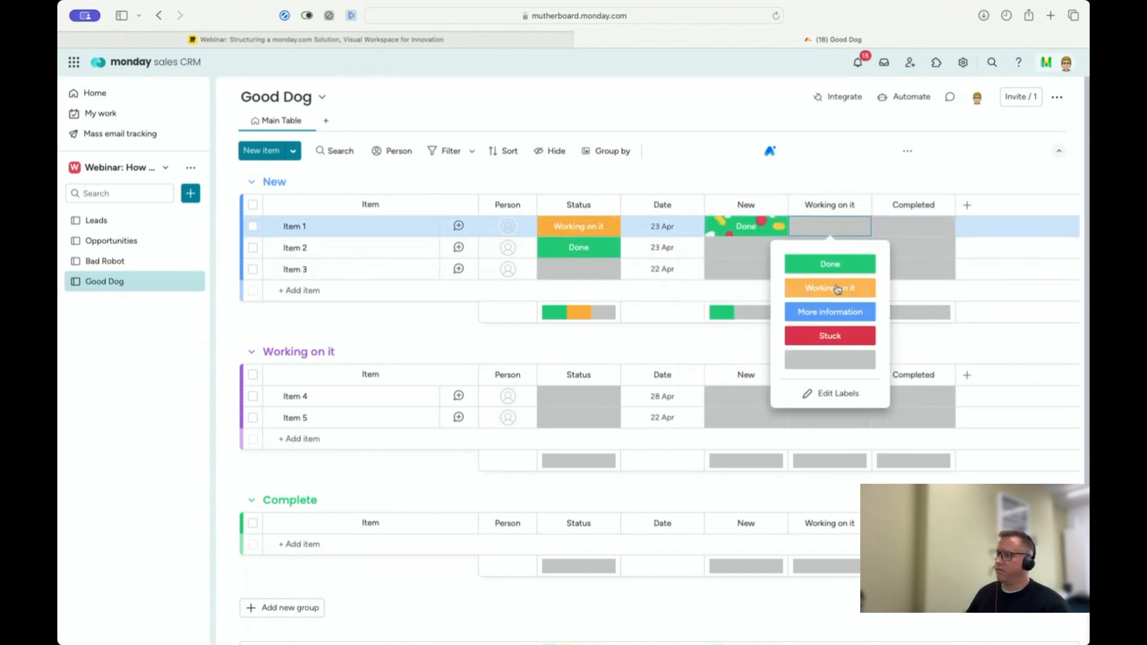
left_click(837, 289)
Step: Set Item 2's New column to Working on it, and its Working on it and Completed columns to Done
left_click(768, 252)
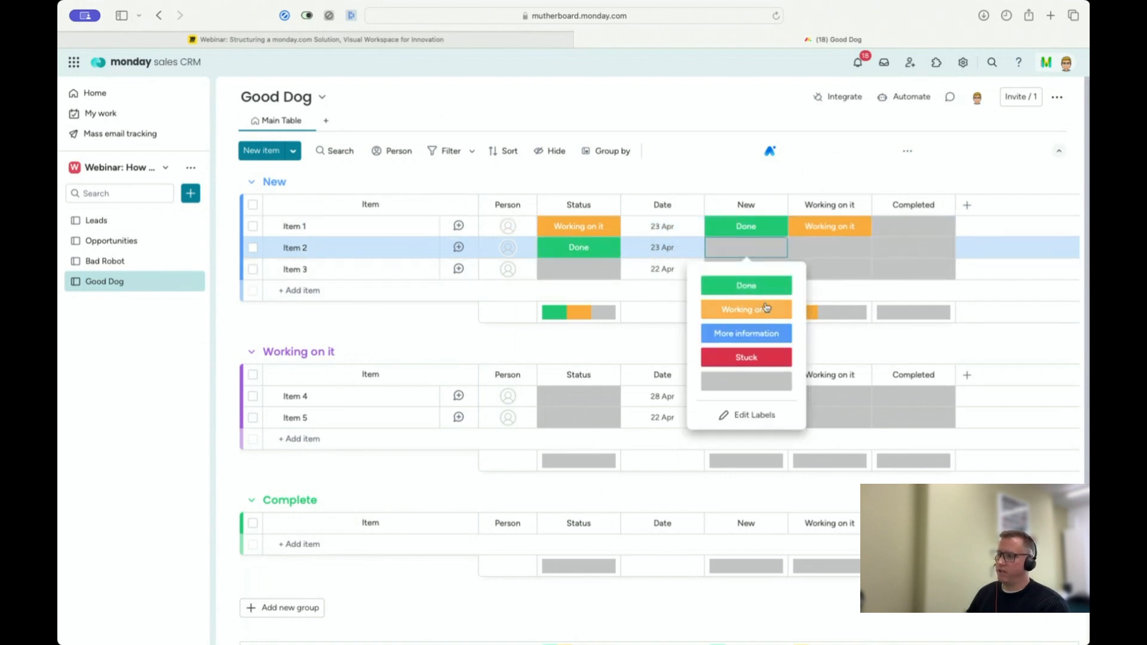
left_click(766, 307)
left_click(817, 252)
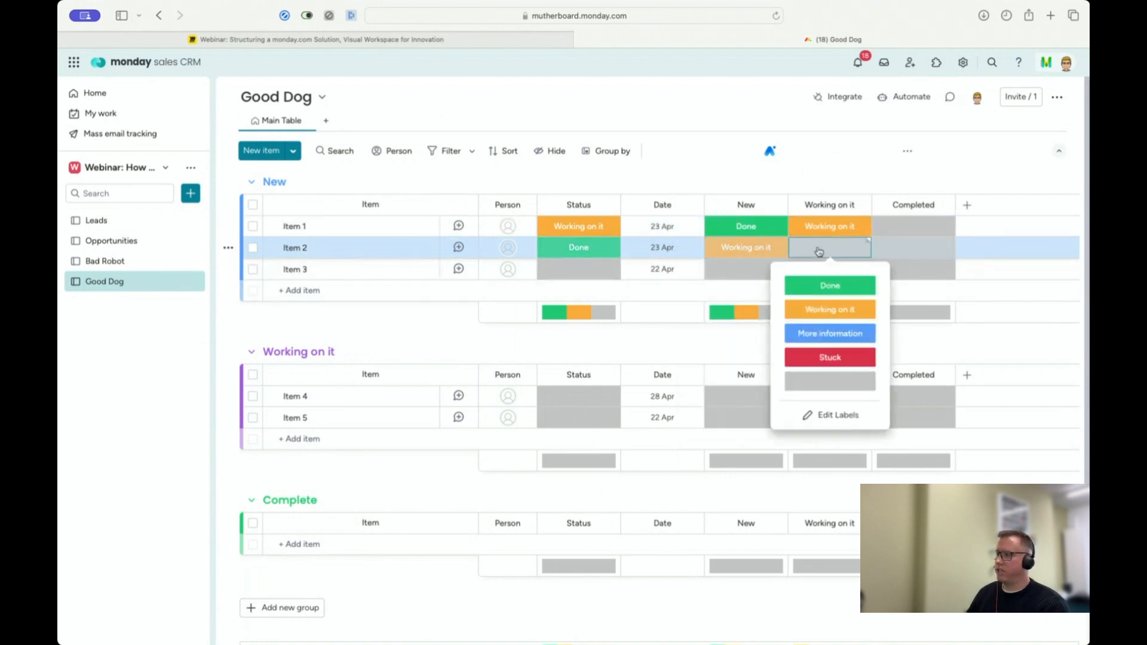
left_click(828, 286)
left_click(932, 255)
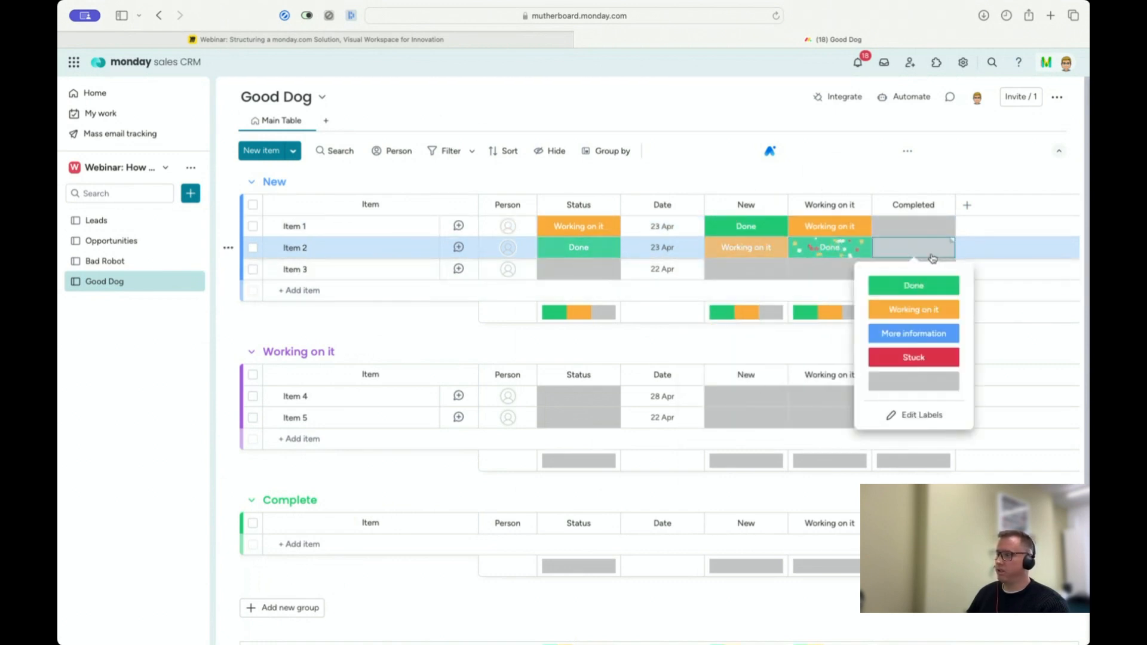
left_click(912, 286)
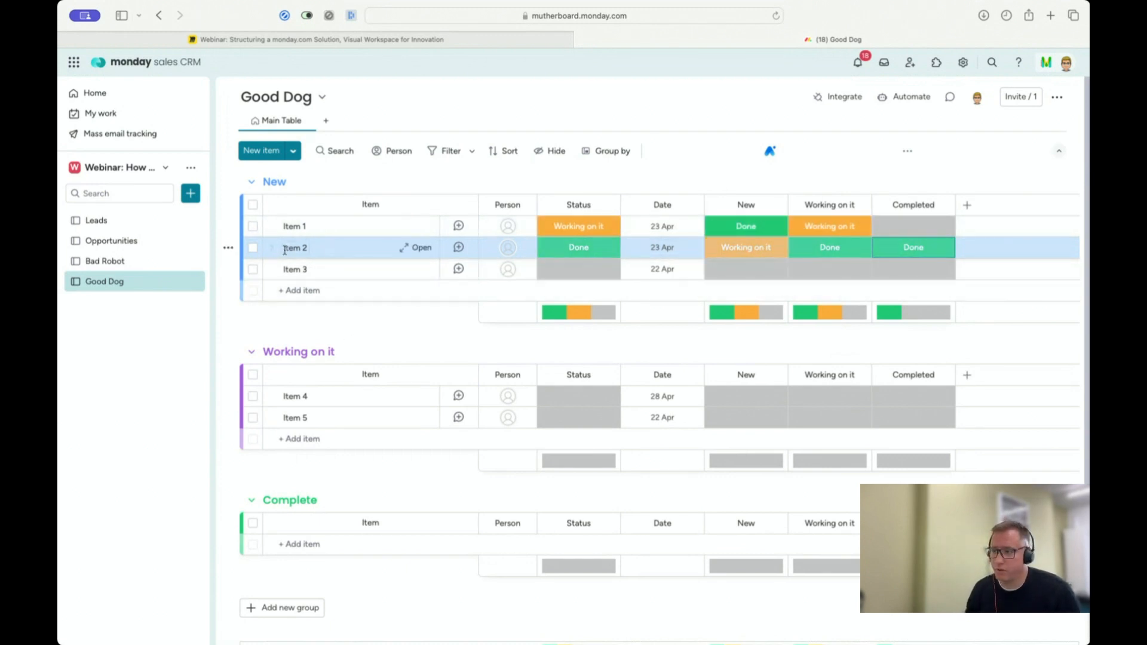
Step: Expand Item 3 in the New group to view its subitem area, and collapse it again
left_click(272, 269)
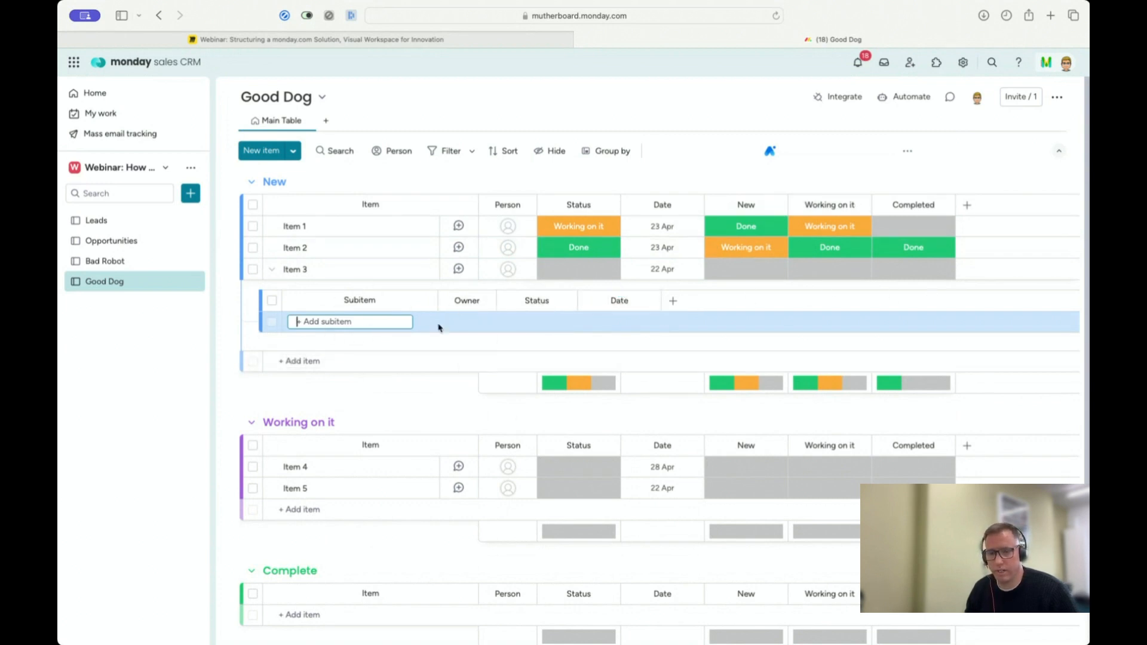
left_click(271, 270)
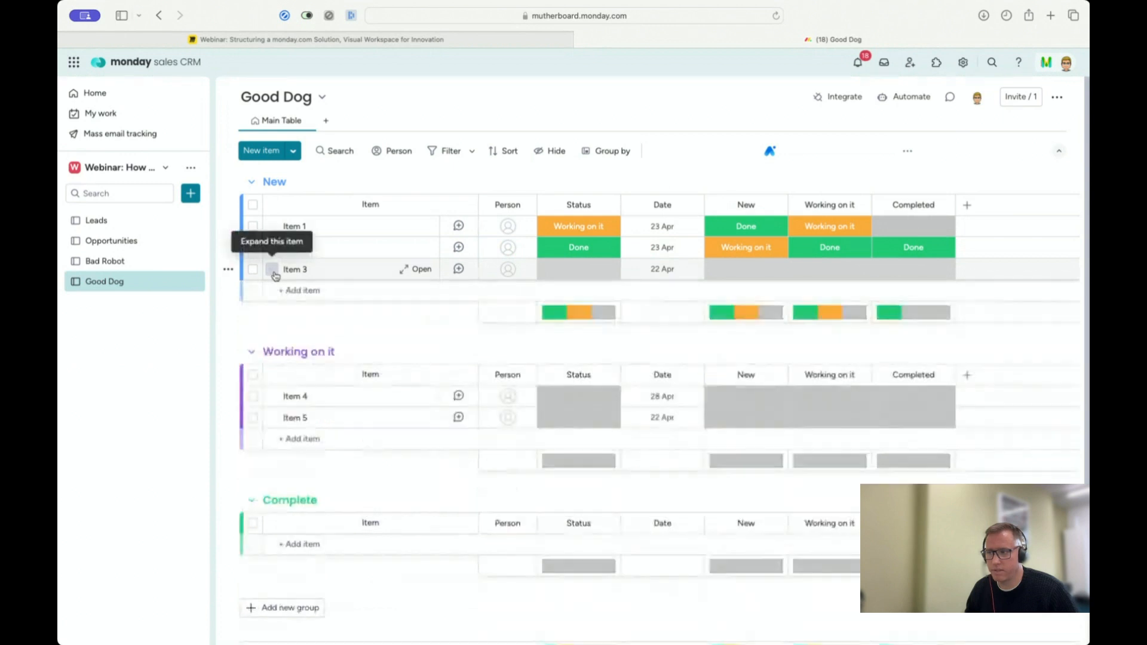